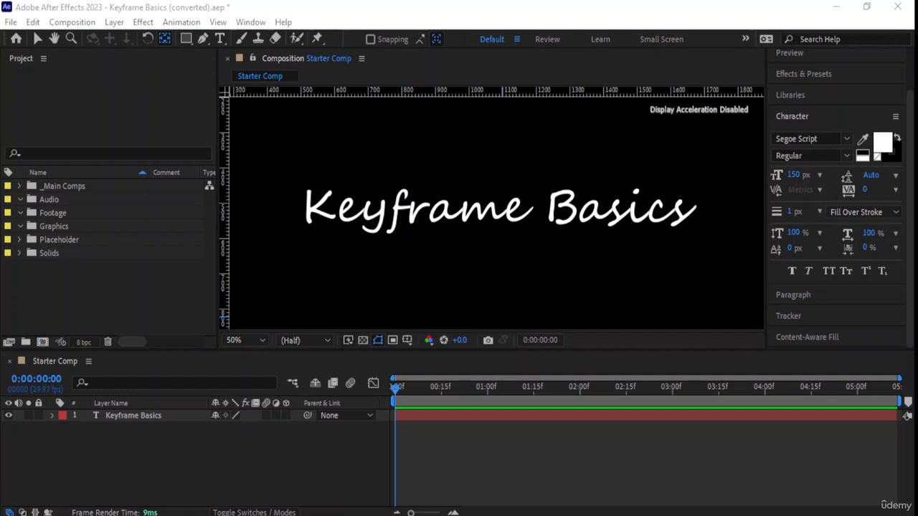
Expand the Keyframe Basics layer and examine its Text and Transform properties, leaving only the Transform group open
{"action": "left_click", "coordinate": [521, 23]}
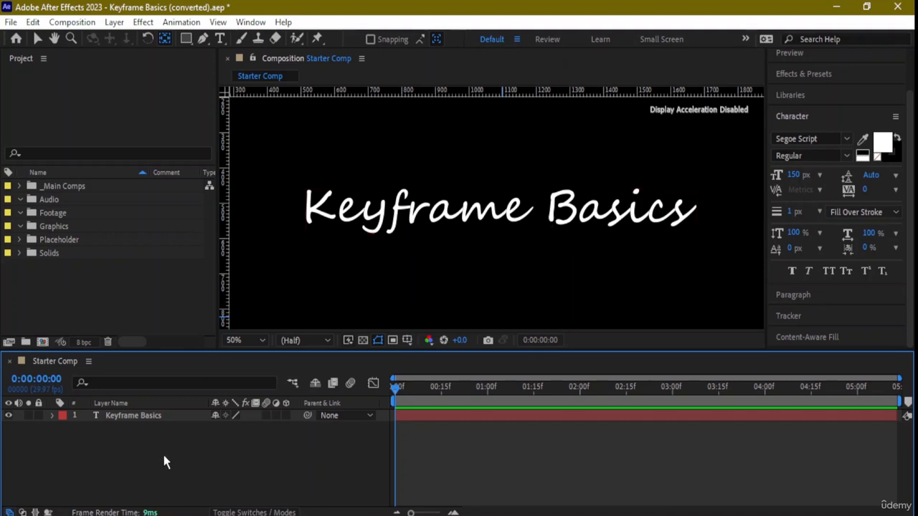
{"action": "left_click", "coordinate": [53, 416]}
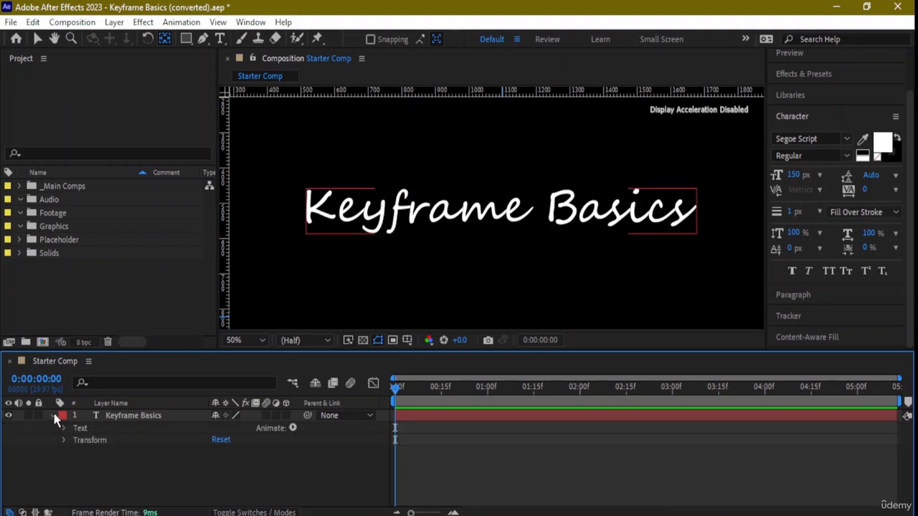
{"action": "left_click", "coordinate": [63, 428]}
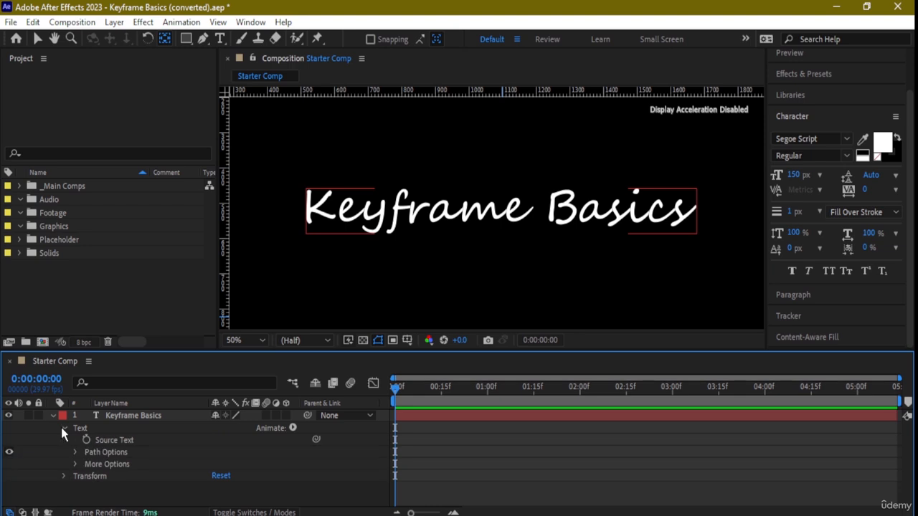
{"action": "left_click", "coordinate": [62, 476]}
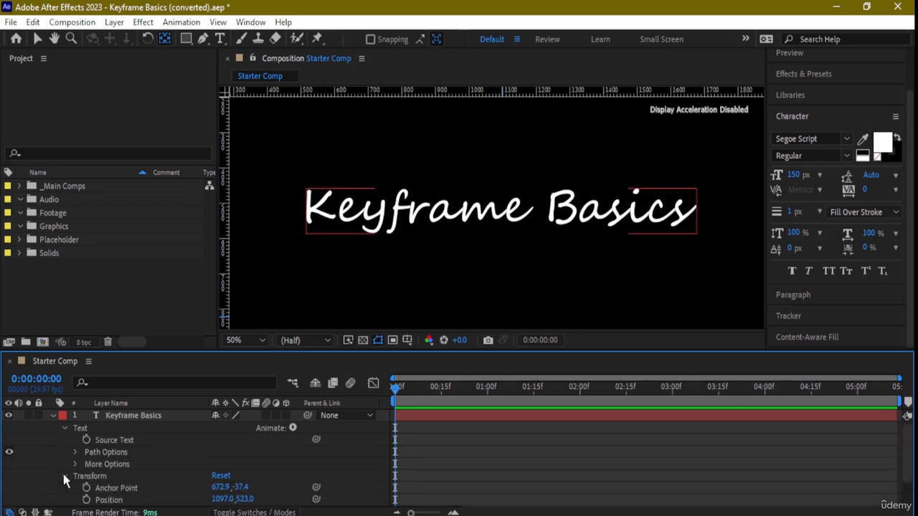
{"action": "scroll", "coordinate": [63, 474], "scroll_direction": "down", "scroll_amount": 2}
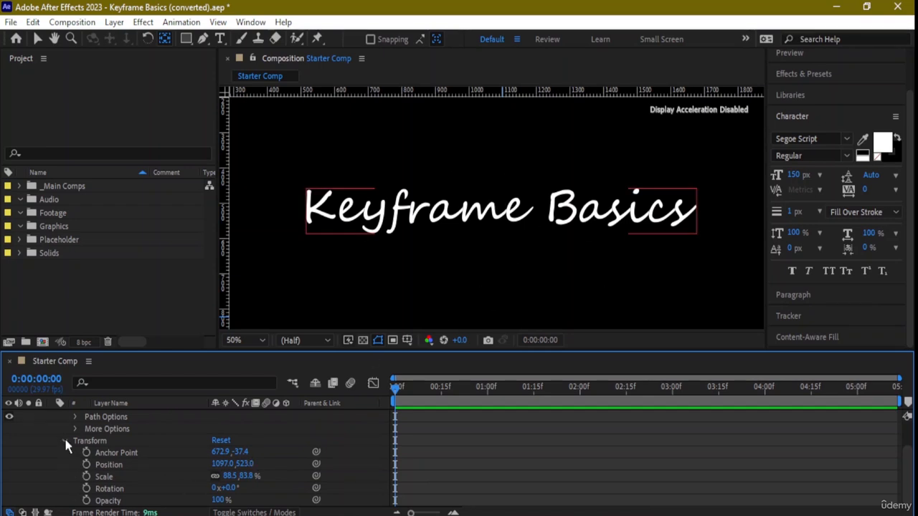
{"action": "scroll", "coordinate": [107, 466], "scroll_direction": "up", "scroll_amount": 2}
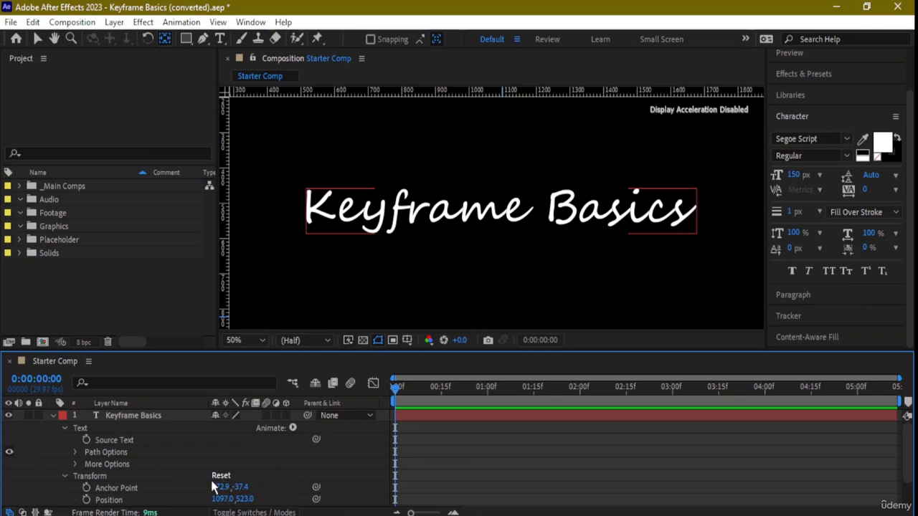
{"action": "left_click", "coordinate": [104, 442]}
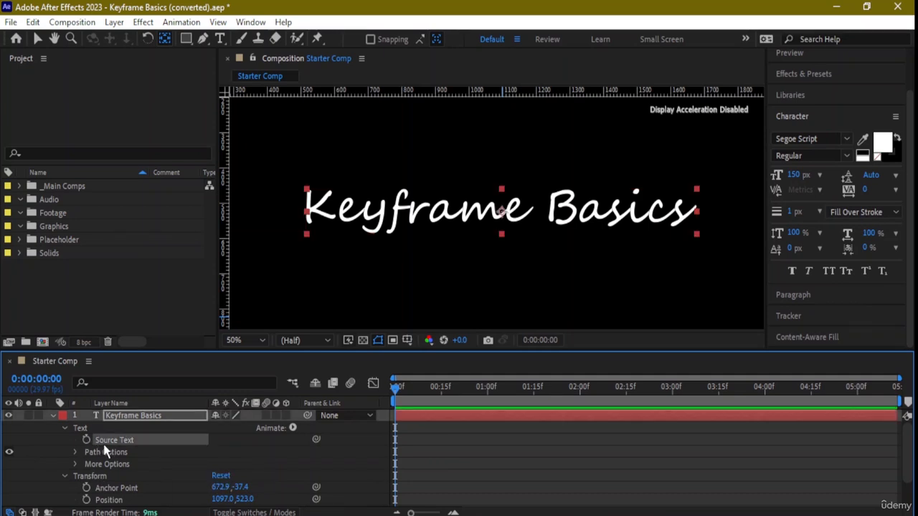
{"action": "left_click", "coordinate": [65, 428]}
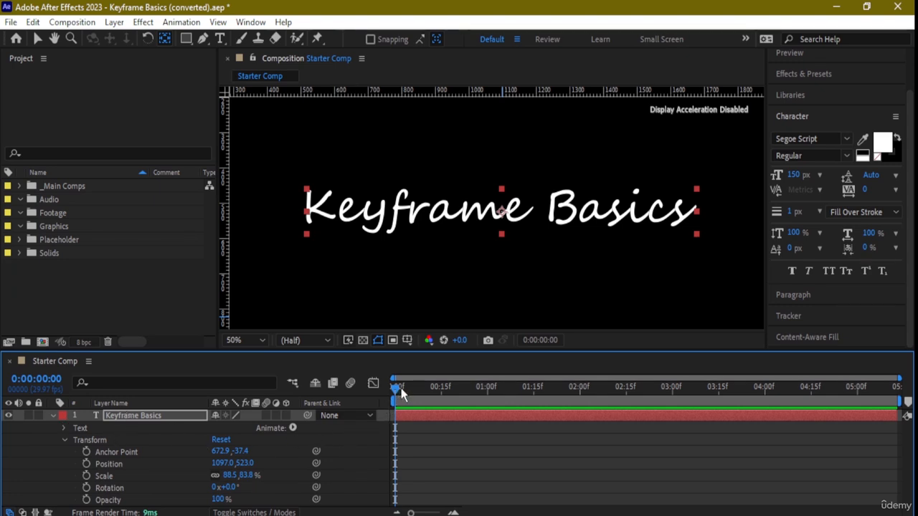
Preview the composition playback and return the playhead to 0:00:00:00
{"action": "key", "text": "space"}
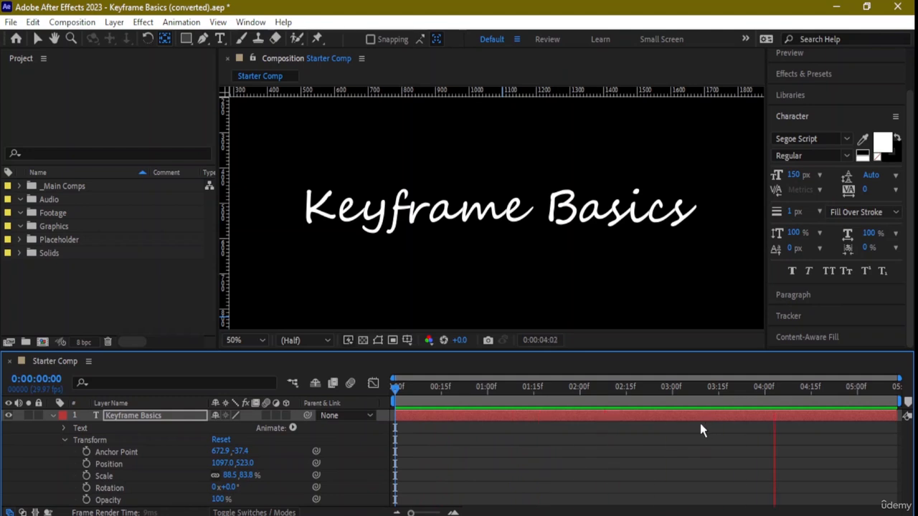
{"action": "key", "text": "space"}
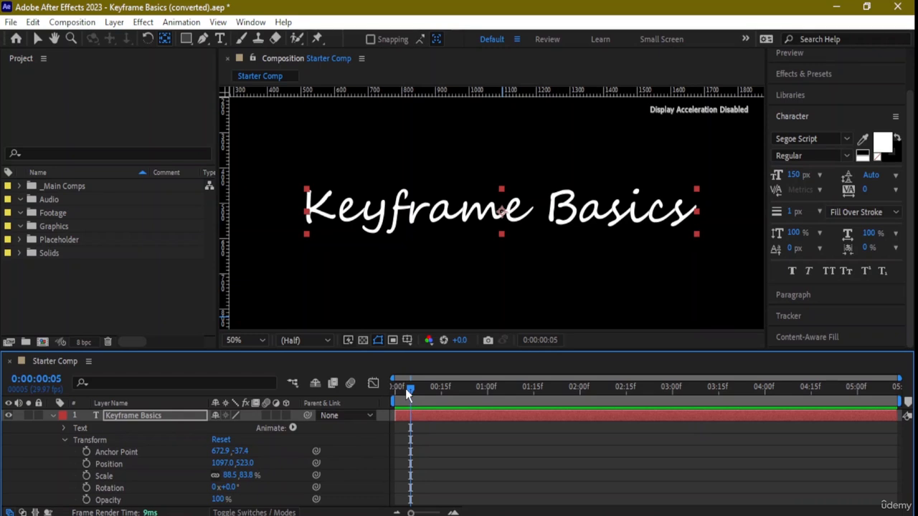
{"action": "left_click_drag", "start_coordinate": [405, 389], "coordinate": [385, 388]}
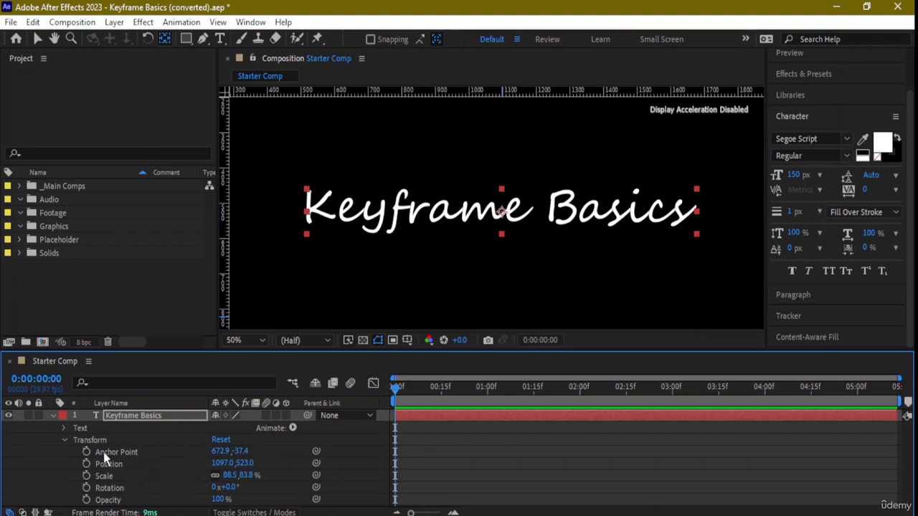
Show the layer's Text properties in place of Transform and add a Source Text keyframe at 0:00:00:15
{"action": "left_click", "coordinate": [65, 439]}
{"action": "left_click", "coordinate": [66, 428]}
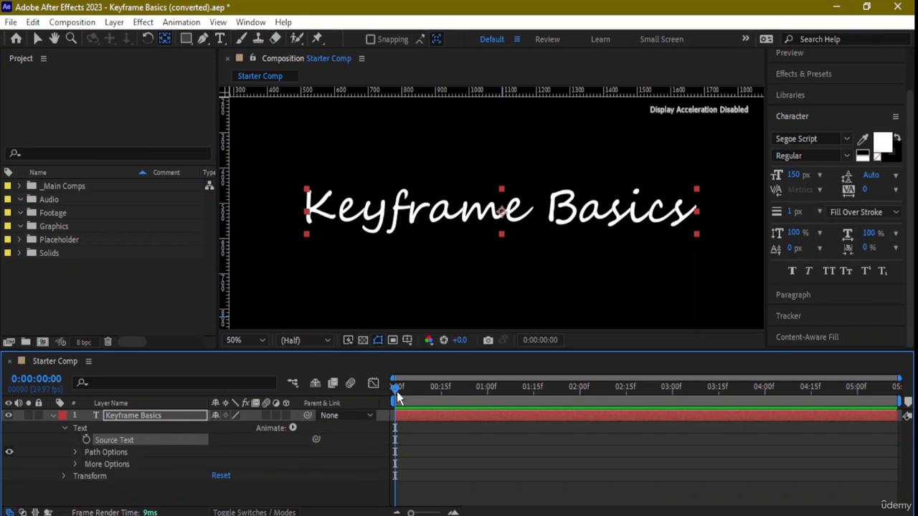
{"action": "left_click_drag", "start_coordinate": [397, 392], "coordinate": [441, 391]}
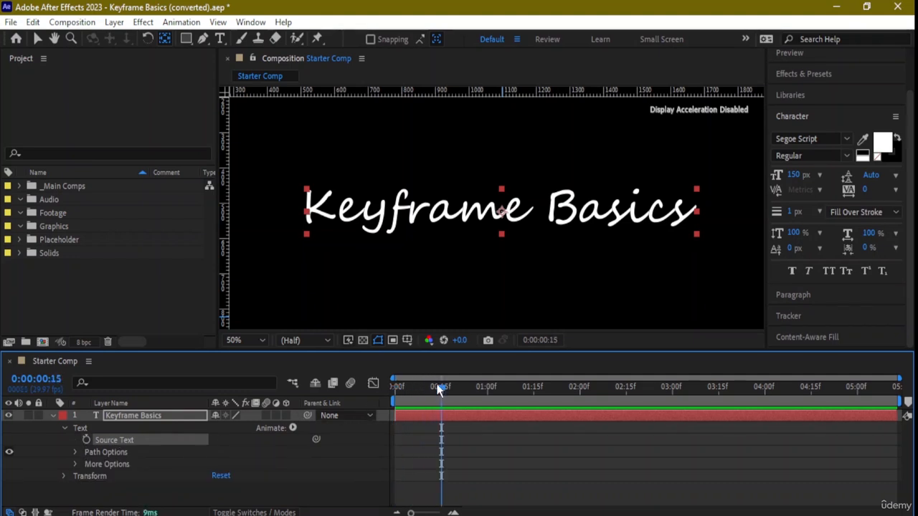
{"action": "left_click", "coordinate": [85, 438]}
{"action": "left_click_drag", "start_coordinate": [449, 397], "coordinate": [406, 392]}
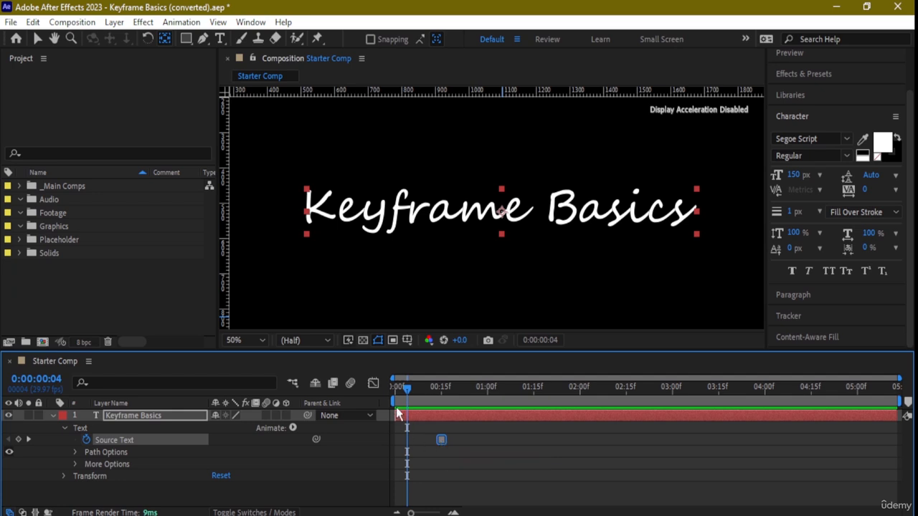
{"action": "left_click_drag", "start_coordinate": [407, 391], "coordinate": [440, 392]}
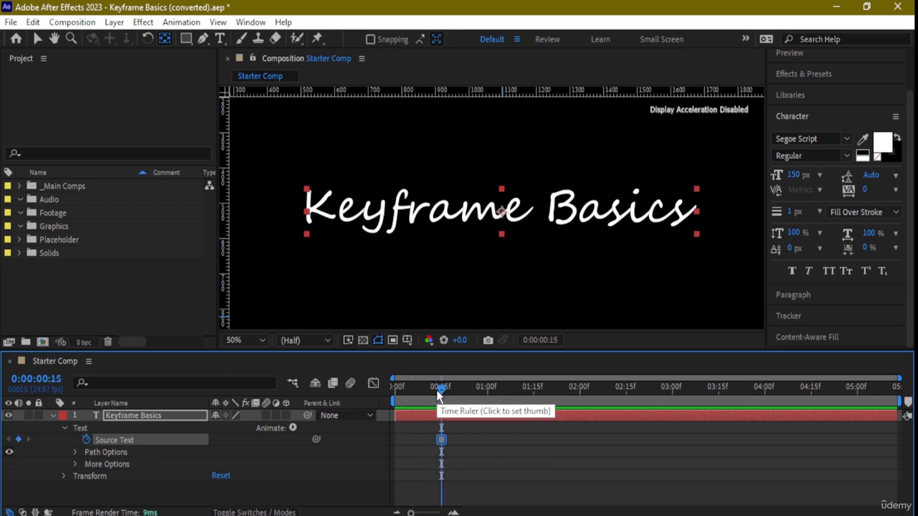
Replace the Source Text keyframe with a new one at 0:00:03:00
{"action": "left_click_drag", "start_coordinate": [441, 391], "coordinate": [672, 393]}
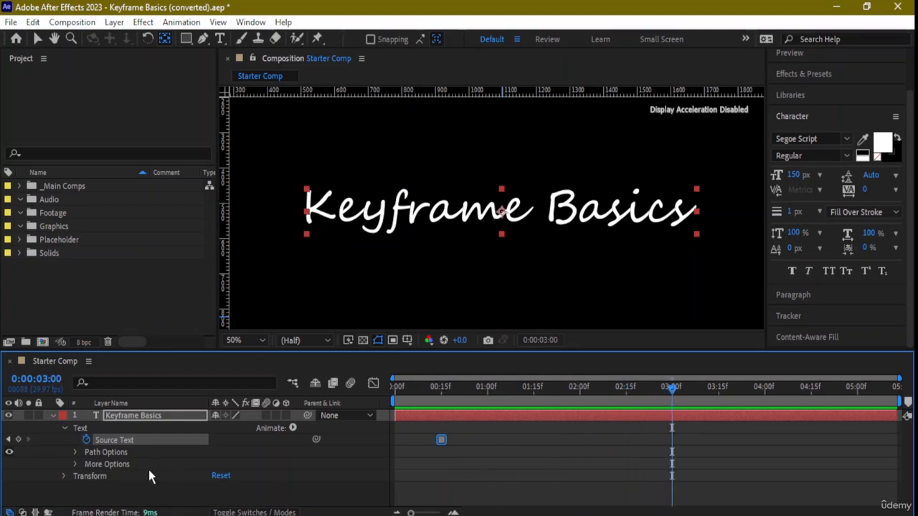
{"action": "left_click", "coordinate": [87, 439]}
{"action": "left_click", "coordinate": [87, 440]}
Clear the existing Source Text keyframe and set a new one at 0:00:00:29
{"action": "left_click", "coordinate": [486, 398]}
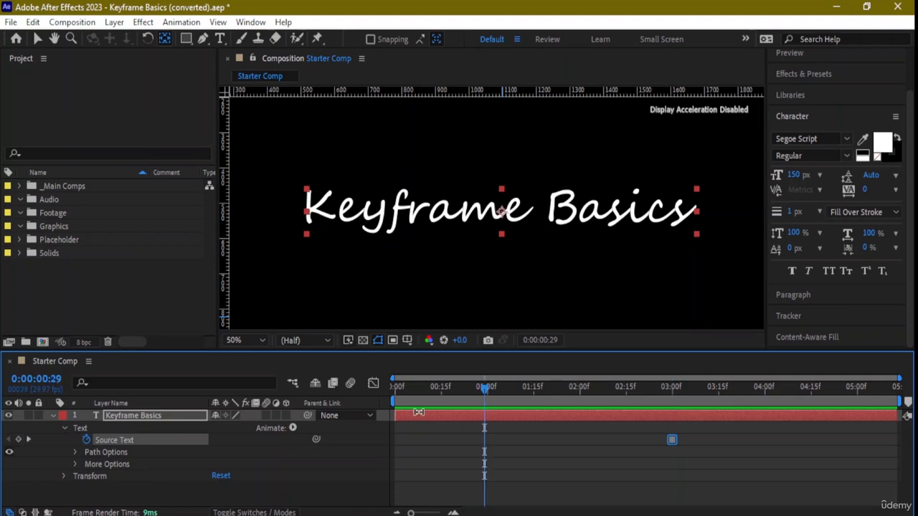
{"action": "left_click", "coordinate": [87, 439]}
{"action": "left_click", "coordinate": [87, 440]}
Add an Anchor Point text animator to the Keyframe Basics layer with the playhead at 0:00:03:15
{"action": "left_click", "coordinate": [488, 393]}
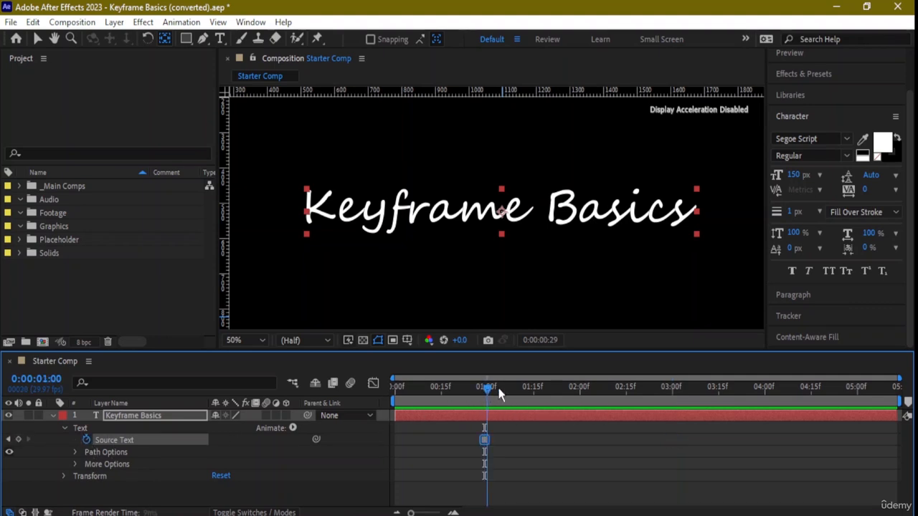
{"action": "left_click_drag", "start_coordinate": [500, 392], "coordinate": [722, 389]}
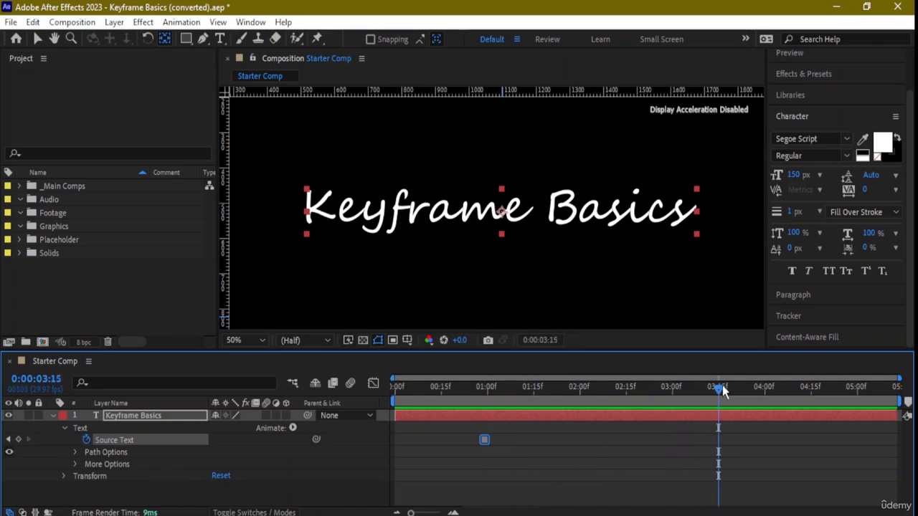
{"action": "left_click", "coordinate": [292, 428]}
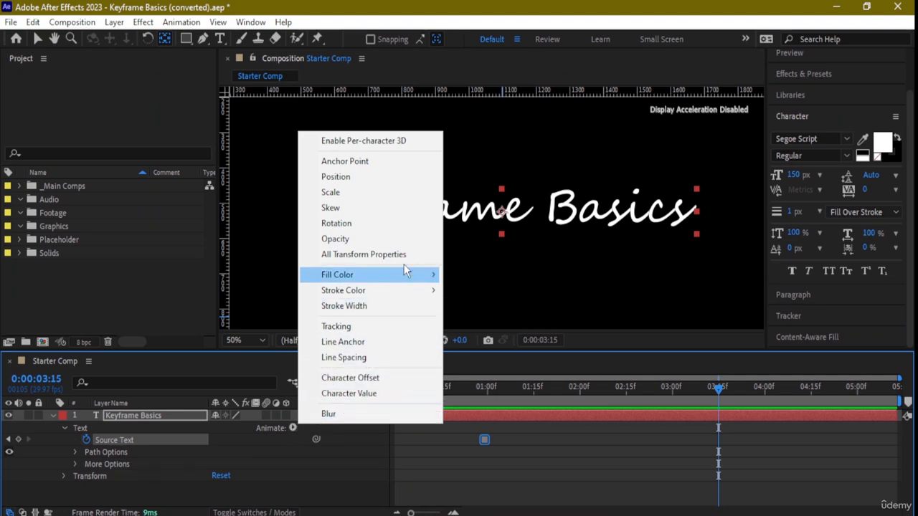
{"action": "left_click", "coordinate": [380, 160]}
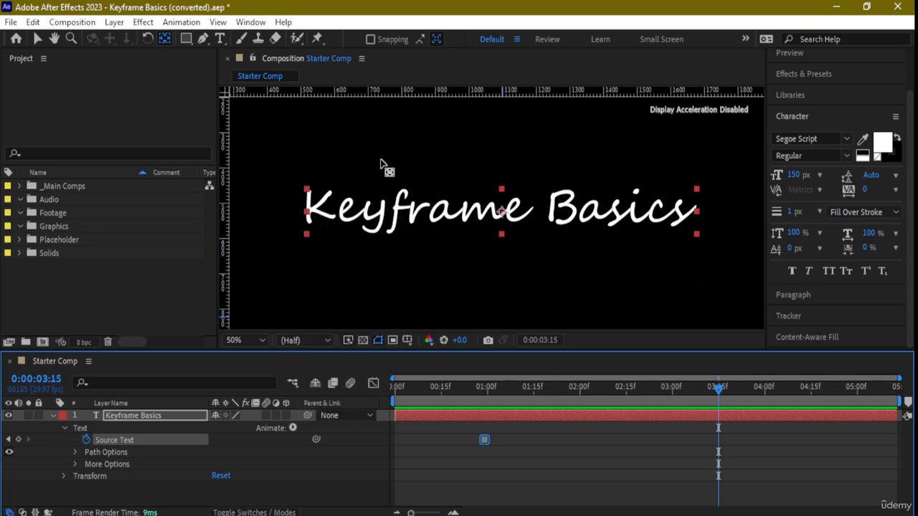
Play the composition past the Source Text keyframe from 0:00:00:19 and bring the playhead back to 0:00:01:00
{"action": "left_click_drag", "start_coordinate": [716, 388], "coordinate": [454, 388]}
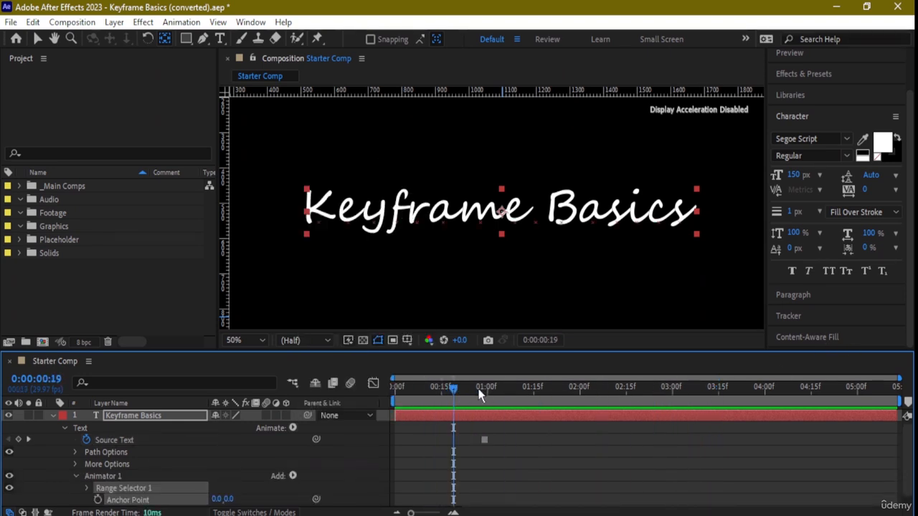
{"action": "key", "text": "space"}
{"action": "key", "text": "space"}
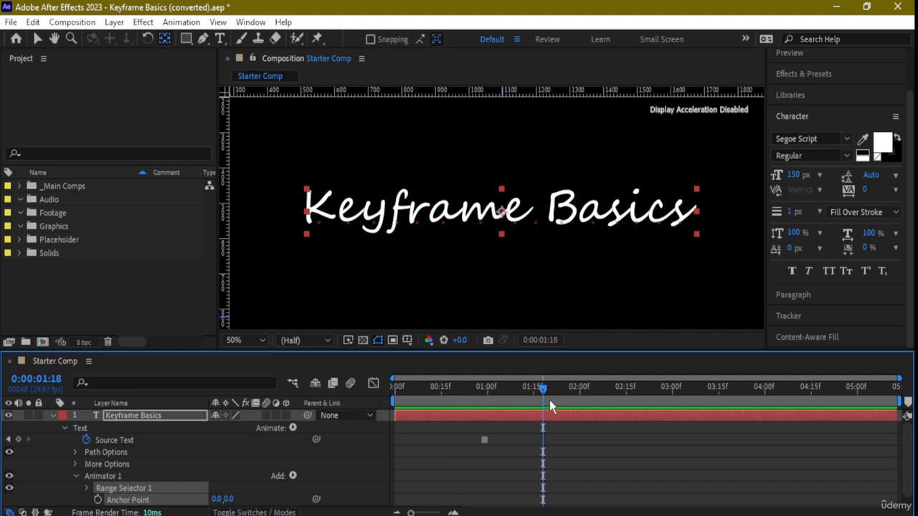
{"action": "left_click_drag", "start_coordinate": [545, 389], "coordinate": [486, 401]}
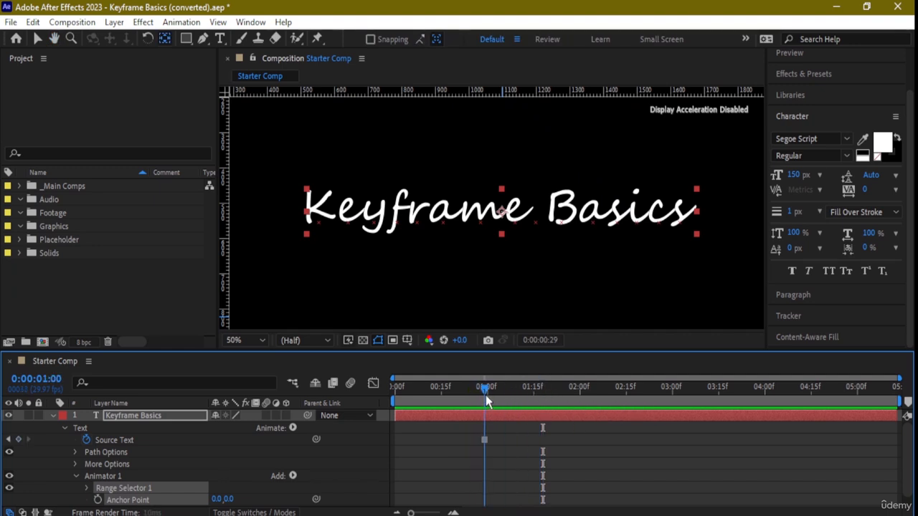
Try to duplicate the selected Source Text keyframe, and undo the duplication
{"action": "left_click", "coordinate": [484, 441]}
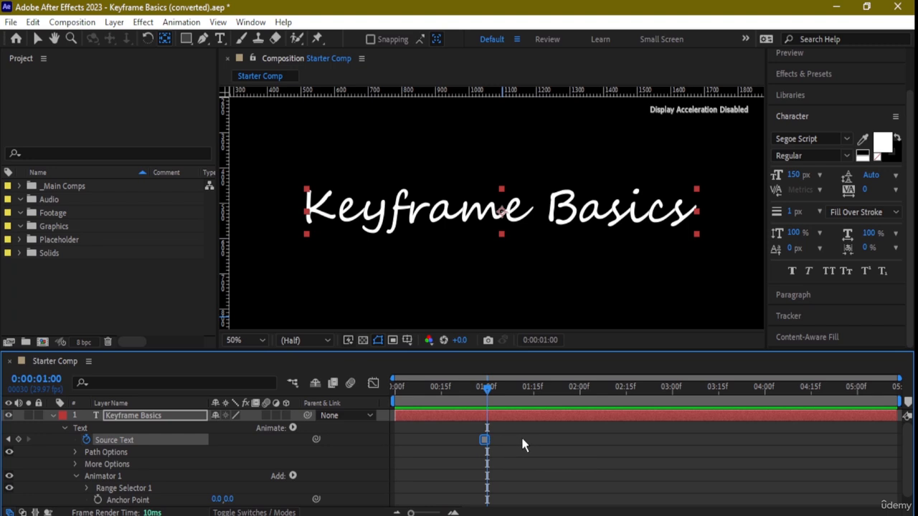
{"action": "key", "text": "ctrl+d"}
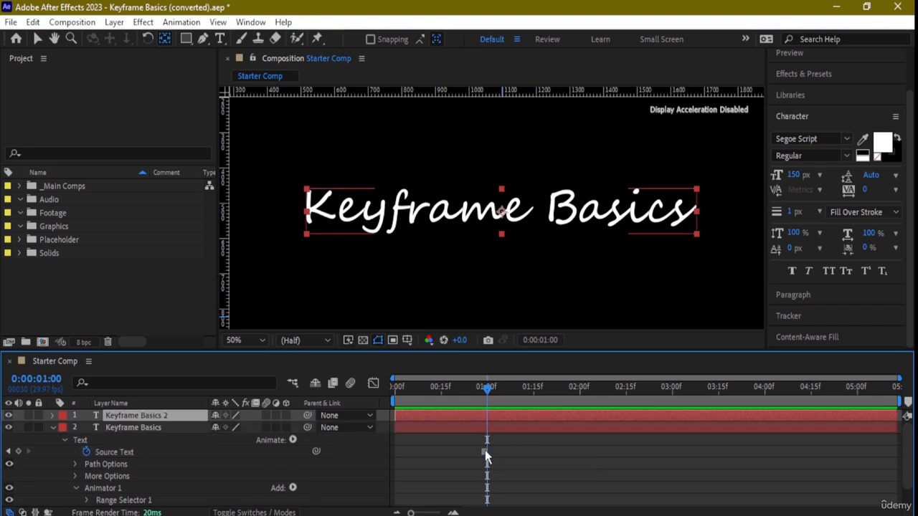
{"action": "left_click", "coordinate": [485, 452]}
{"action": "key", "text": "ctrl+z"}
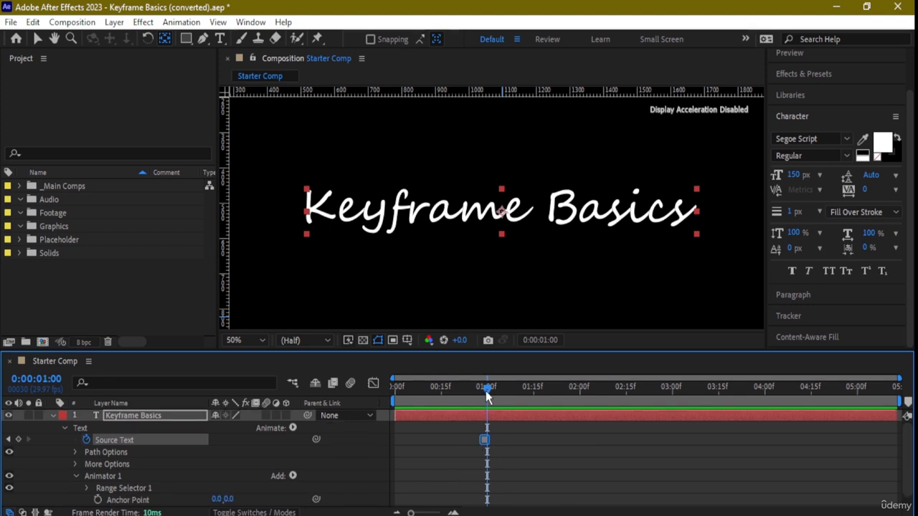
Move the playhead to 0:00:02:25 and examine the layer and animation commands available for the Source Text property
{"action": "left_click_drag", "start_coordinate": [489, 390], "coordinate": [657, 391]}
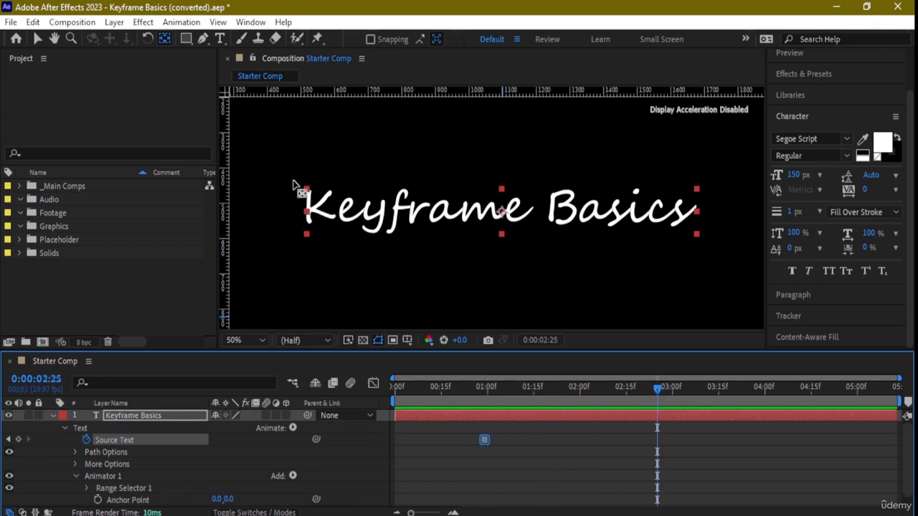
{"action": "left_click", "coordinate": [71, 22]}
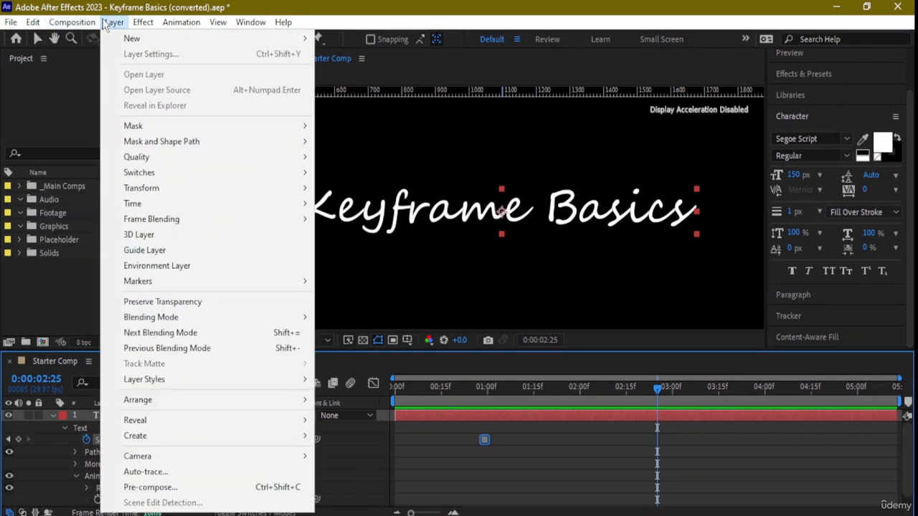
{"action": "mouse_move", "coordinate": [82, 27]}
{"action": "mouse_move", "coordinate": [183, 26]}
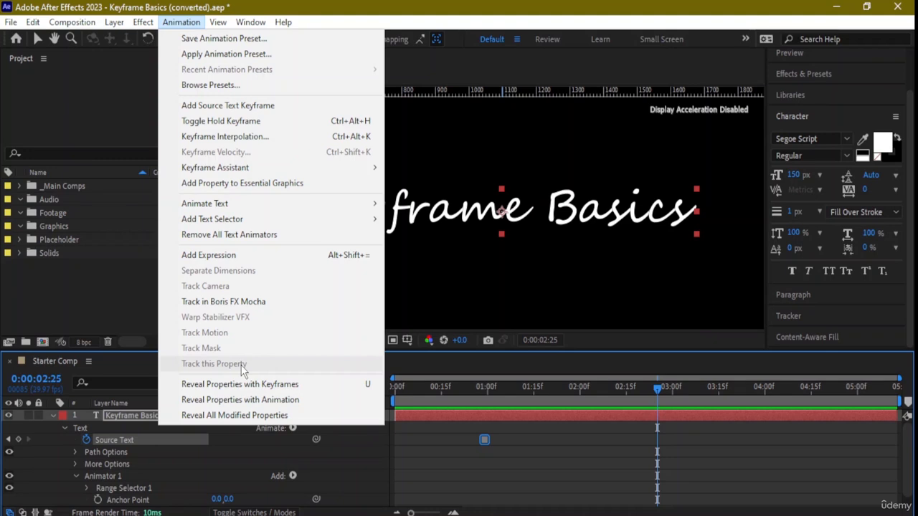
{"action": "left_click", "coordinate": [574, 487]}
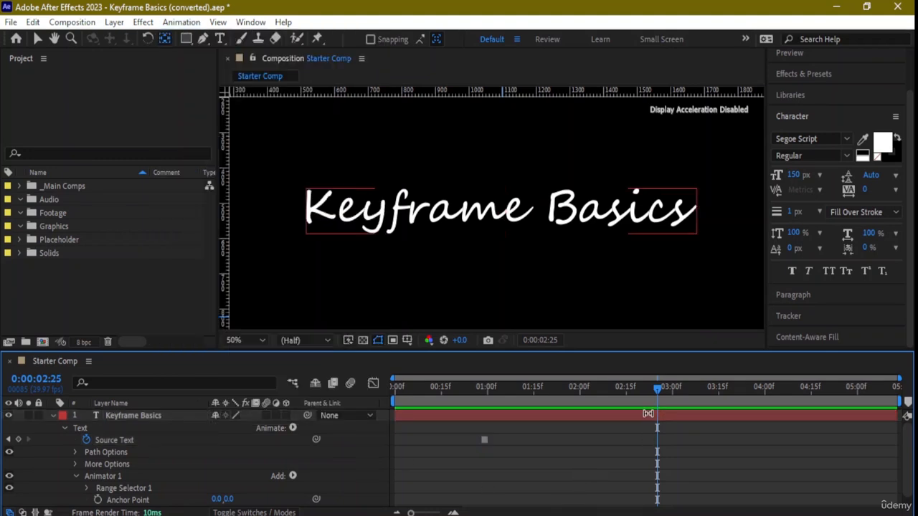
{"action": "left_click", "coordinate": [651, 410]}
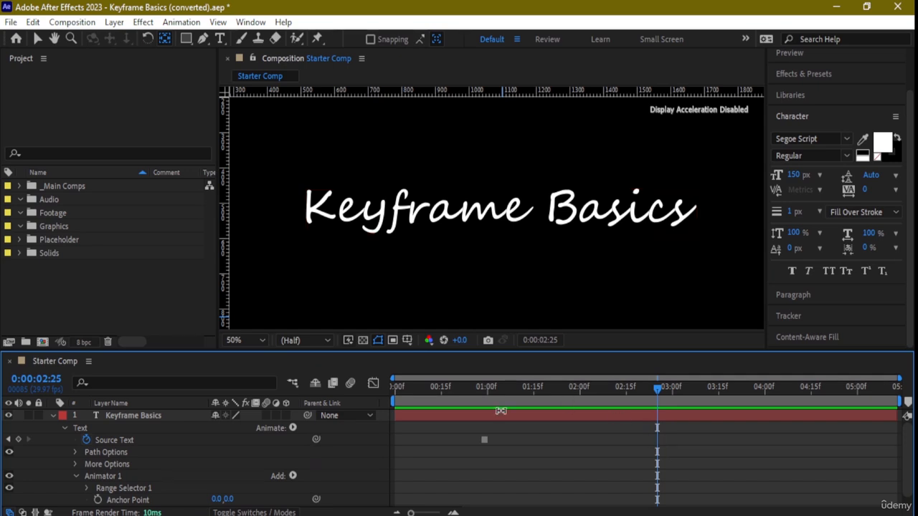
Move the Source Text keyframe to 0:00:00:27 and align the playhead with it
{"action": "left_click", "coordinate": [486, 440]}
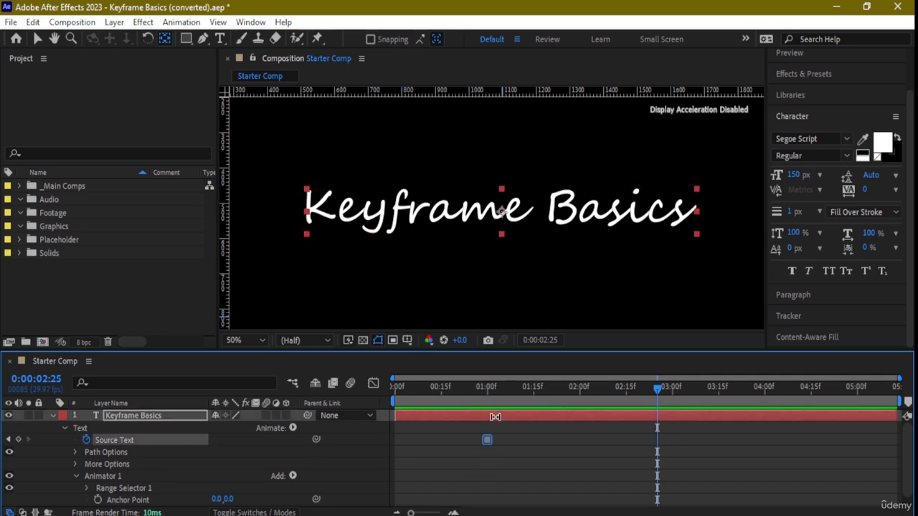
{"action": "left_click_drag", "start_coordinate": [488, 445], "coordinate": [479, 445]}
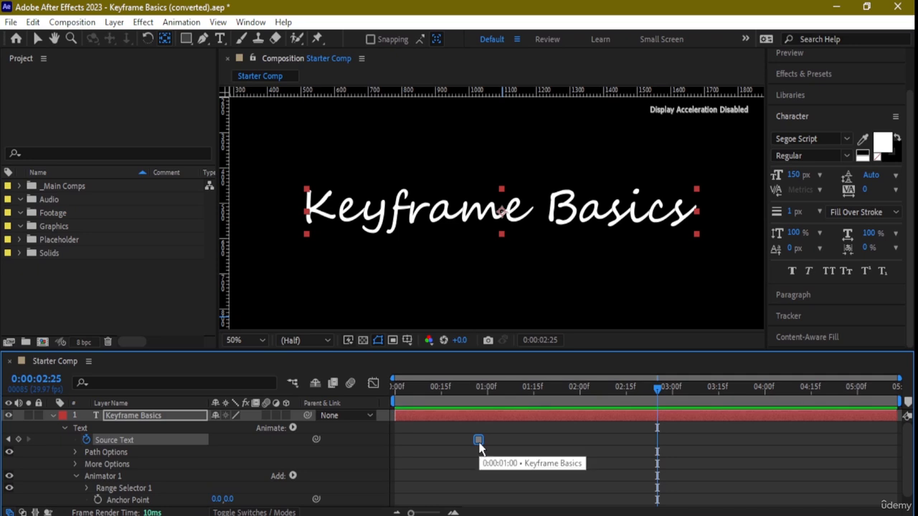
{"action": "left_click_drag", "start_coordinate": [626, 392], "coordinate": [478, 402]}
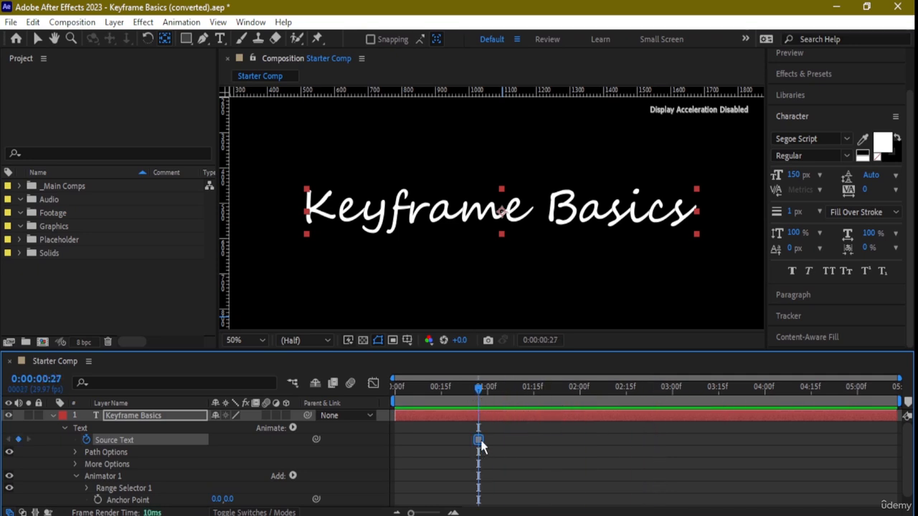
Try adding a Tracking animator to the Keyframe Basics text
{"action": "left_click", "coordinate": [293, 428]}
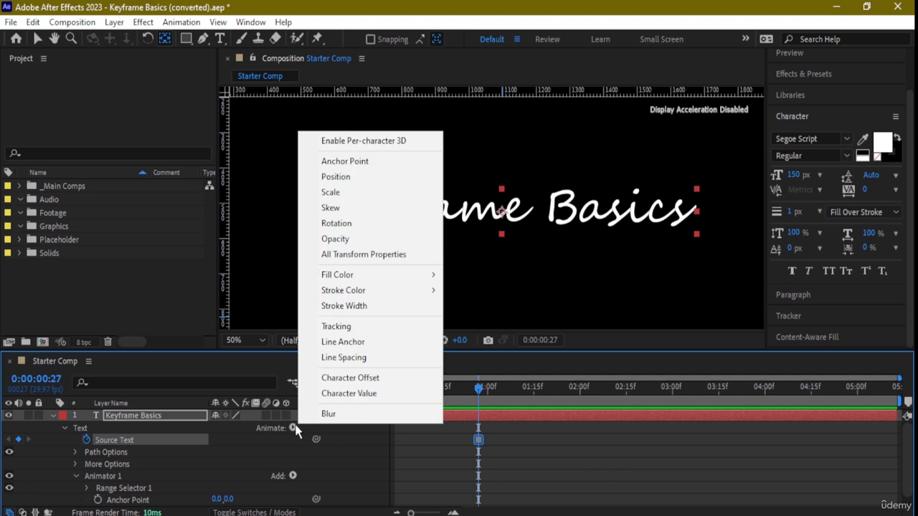
{"action": "left_click", "coordinate": [368, 327]}
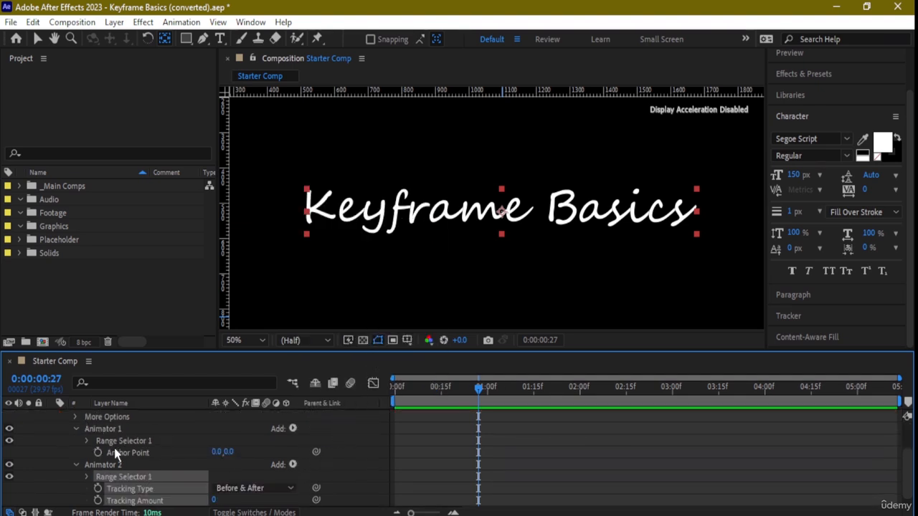
{"action": "scroll", "coordinate": [118, 452], "scroll_direction": "up", "scroll_amount": 3}
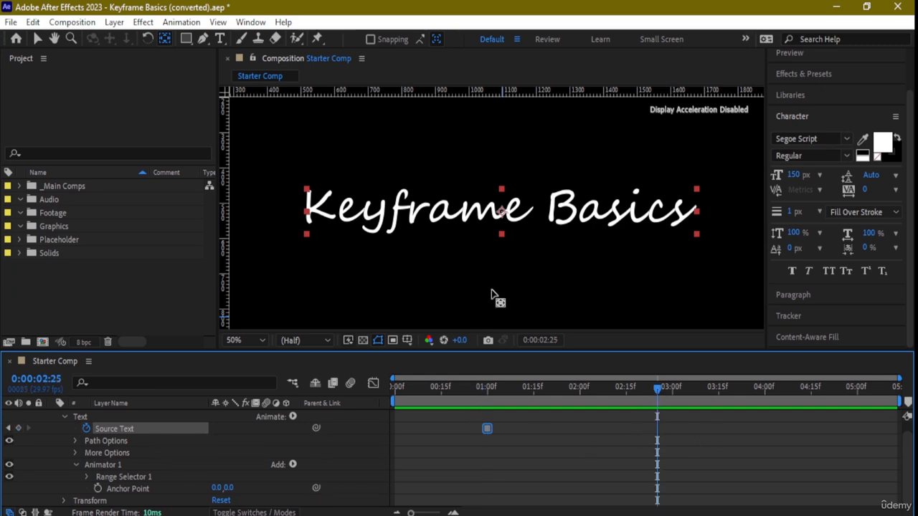
Move the Keyframe Basics text toward the frame's lower right and place its anchor point above the text, near the middle of the frame
{"action": "left_click", "coordinate": [508, 220]}
{"action": "left_click_drag", "start_coordinate": [514, 231], "coordinate": [502, 210]}
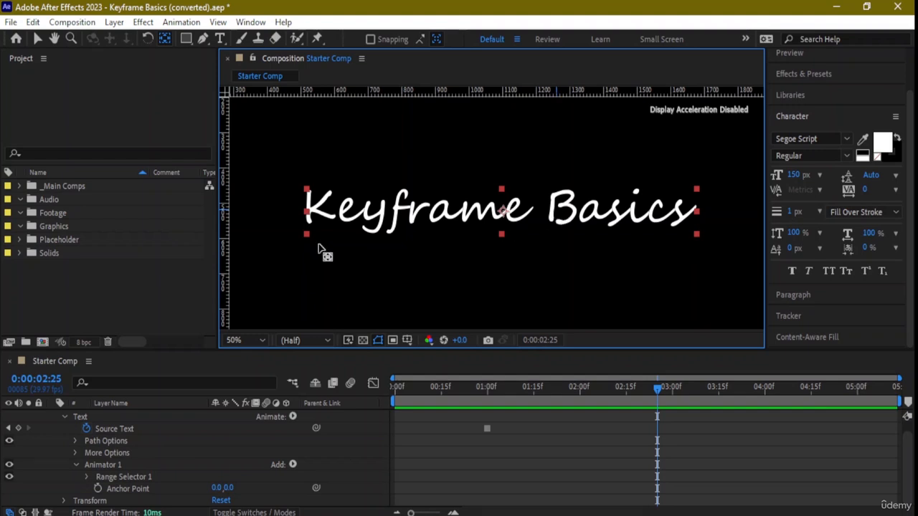
{"action": "left_click", "coordinate": [38, 39]}
{"action": "double_click", "coordinate": [400, 215]}
{"action": "left_click", "coordinate": [506, 222]}
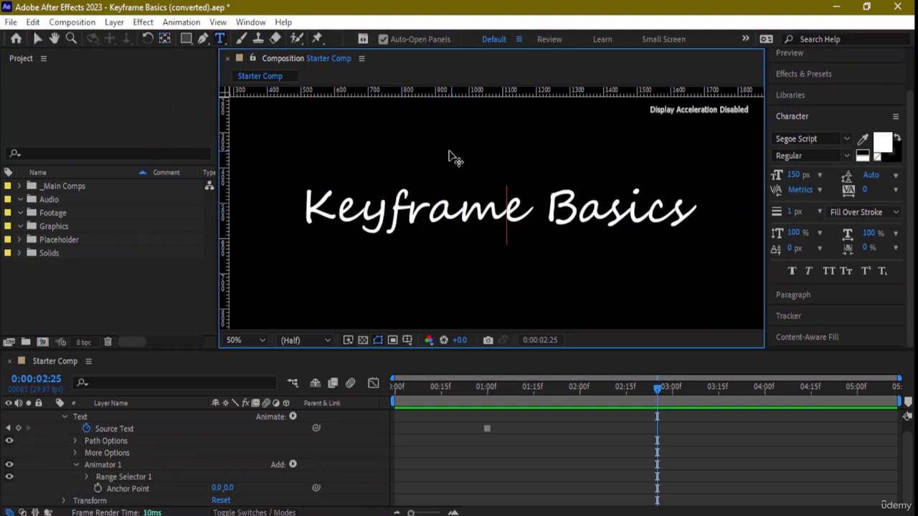
{"action": "left_click", "coordinate": [39, 38]}
{"action": "left_click_drag", "start_coordinate": [454, 234], "coordinate": [549, 261]}
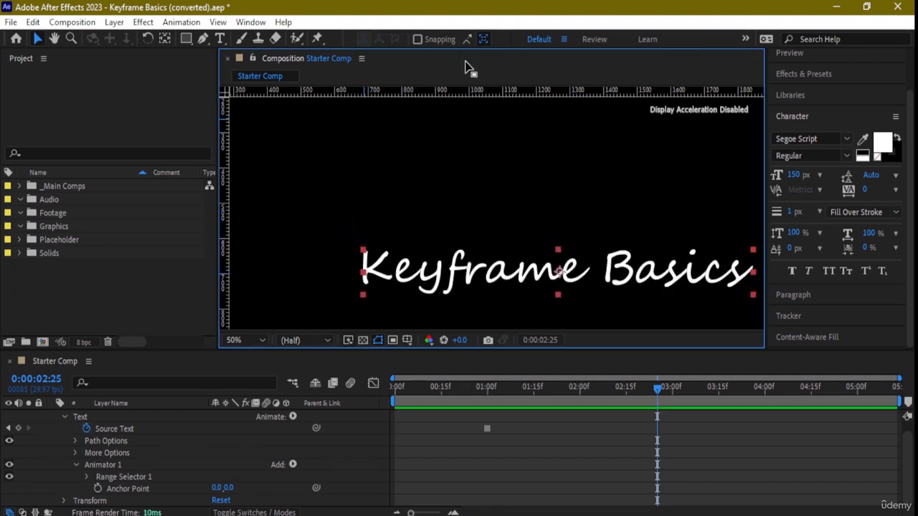
{"action": "left_click", "coordinate": [164, 38]}
{"action": "left_click_drag", "start_coordinate": [558, 272], "coordinate": [500, 190]}
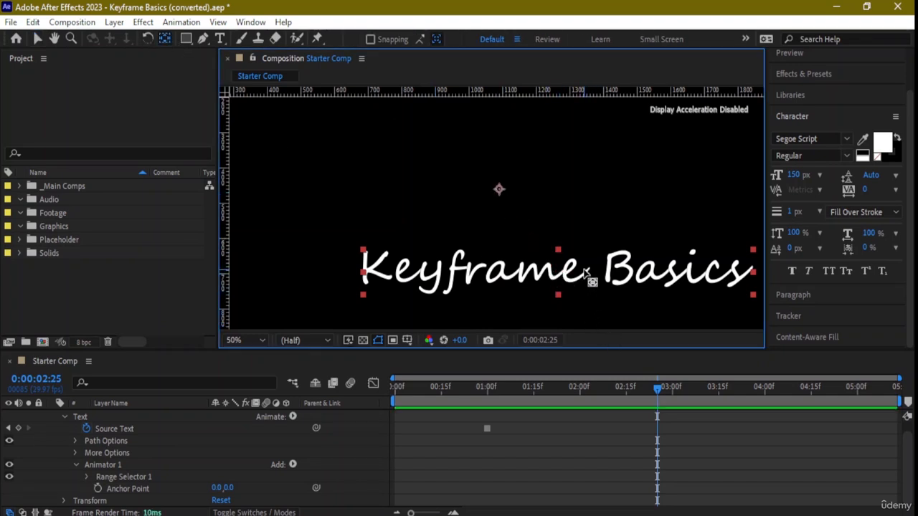
Add an Anchor Point keyframe to Animator 1 at 0:00:02:25 and preview the composition from 0:00:00:22 past it
{"action": "left_click", "coordinate": [486, 429]}
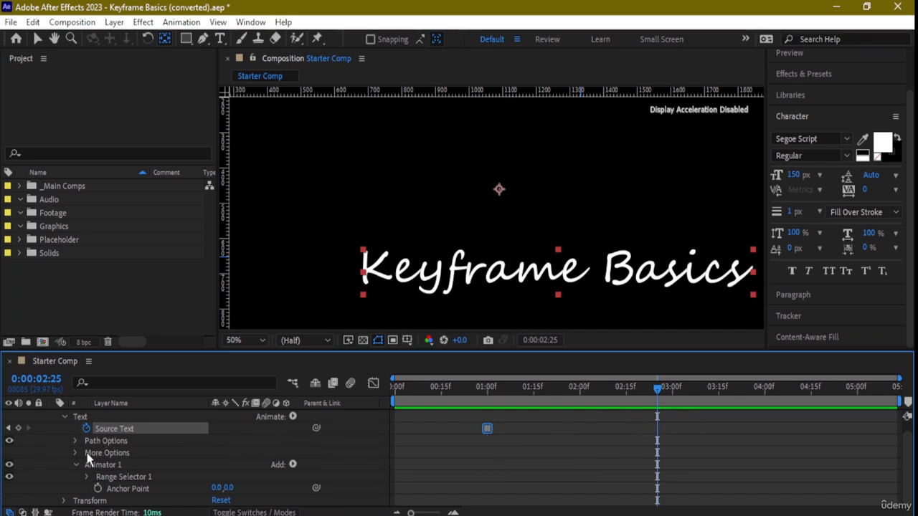
{"action": "left_click", "coordinate": [98, 489]}
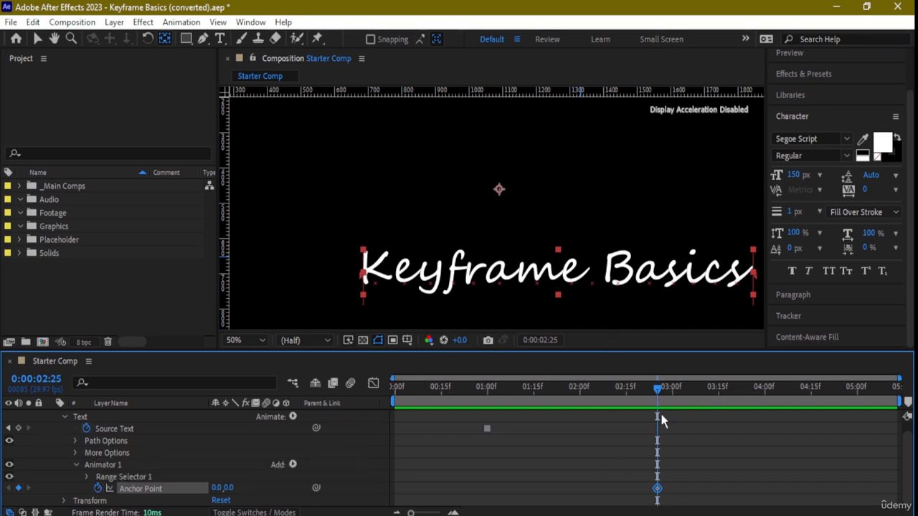
{"action": "left_click_drag", "start_coordinate": [658, 394], "coordinate": [462, 395]}
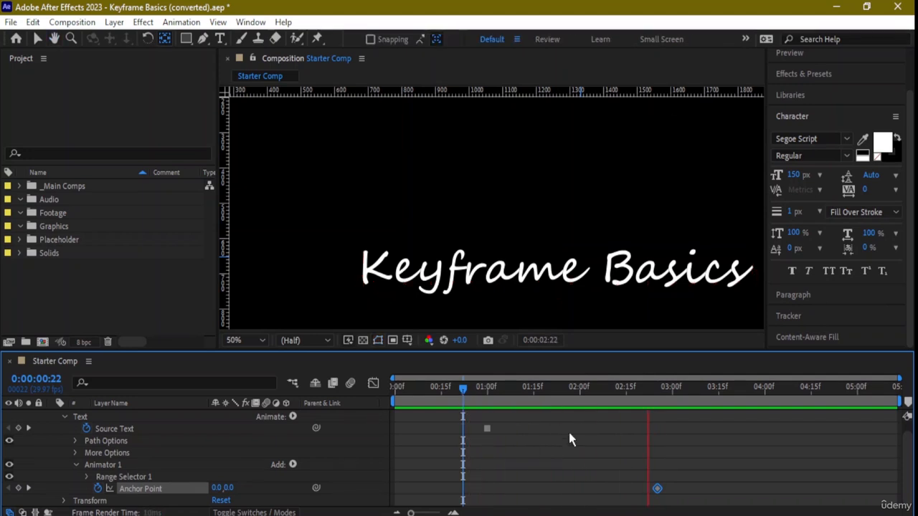
{"action": "key", "text": "space"}
Move Animator 1's Anchor Point keyframe to just before 0:00:01:00 and the Source Text keyframe to just before 0:00:03:04
{"action": "left_click", "coordinate": [488, 430]}
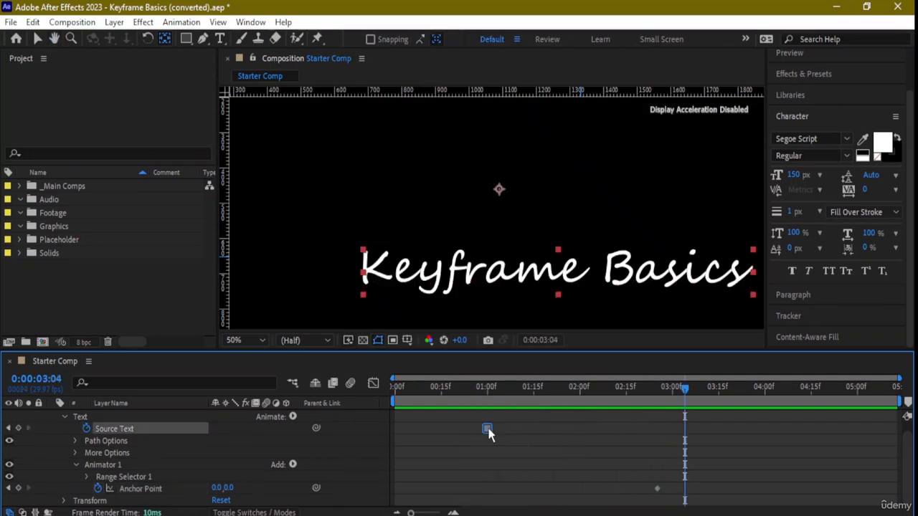
{"action": "double_click", "coordinate": [656, 488]}
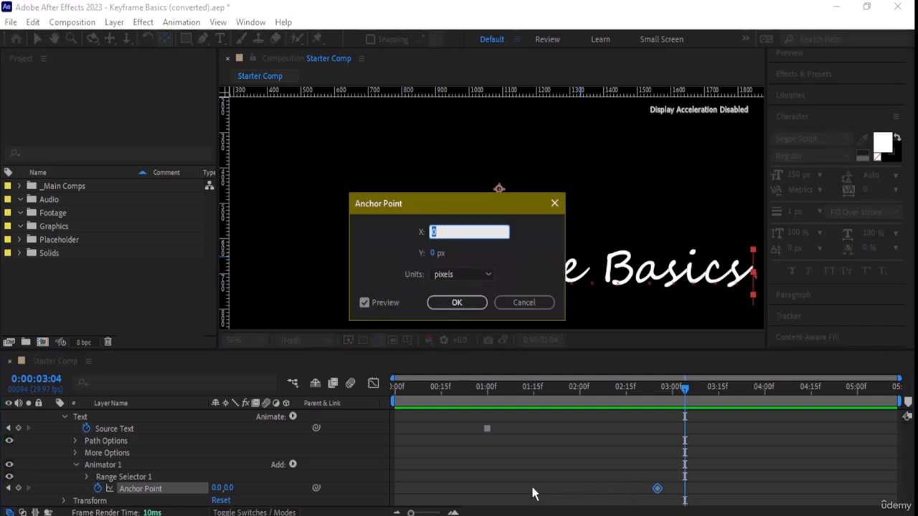
{"action": "key", "text": "Return"}
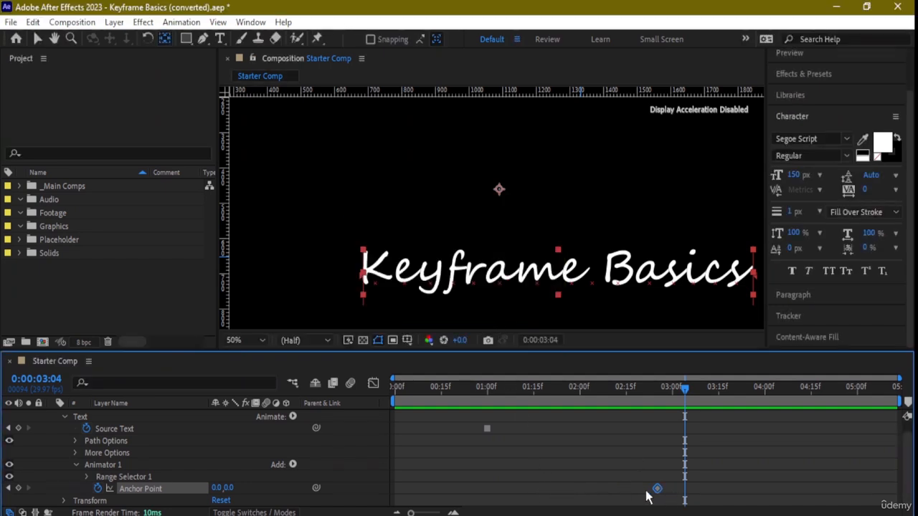
{"action": "left_click_drag", "start_coordinate": [656, 490], "coordinate": [485, 490]}
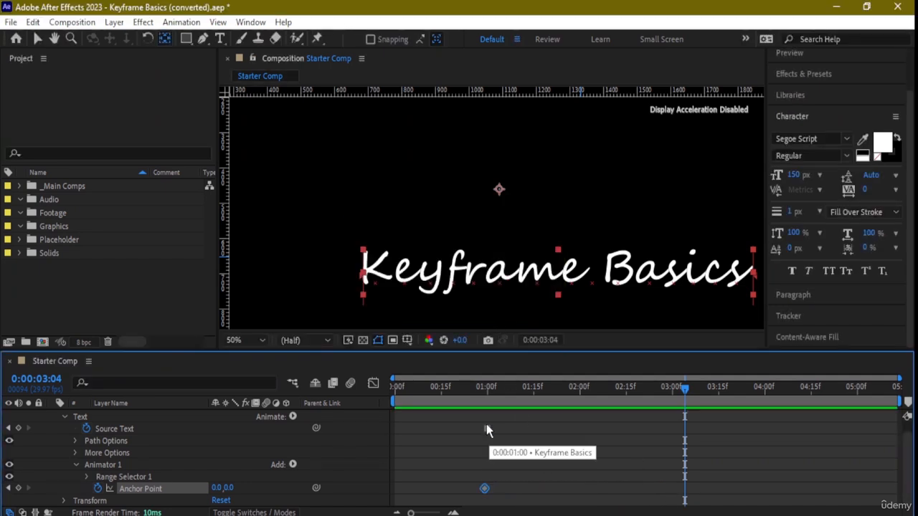
{"action": "left_click_drag", "start_coordinate": [487, 429], "coordinate": [655, 453]}
Move the Keyframe Basics text up and slightly left with the Selection tool, toward the middle of the frame
{"action": "left_click", "coordinate": [546, 215]}
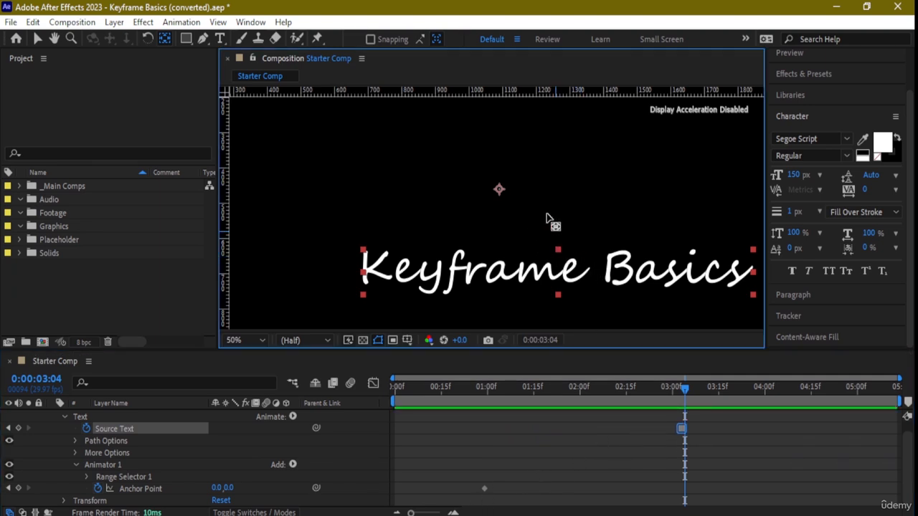
{"action": "left_click", "coordinate": [38, 38]}
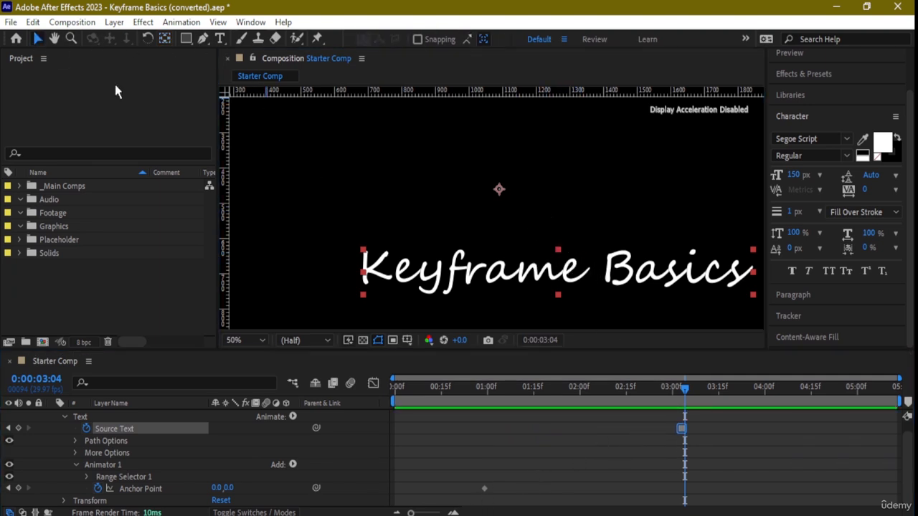
{"action": "left_click_drag", "start_coordinate": [543, 278], "coordinate": [523, 230]}
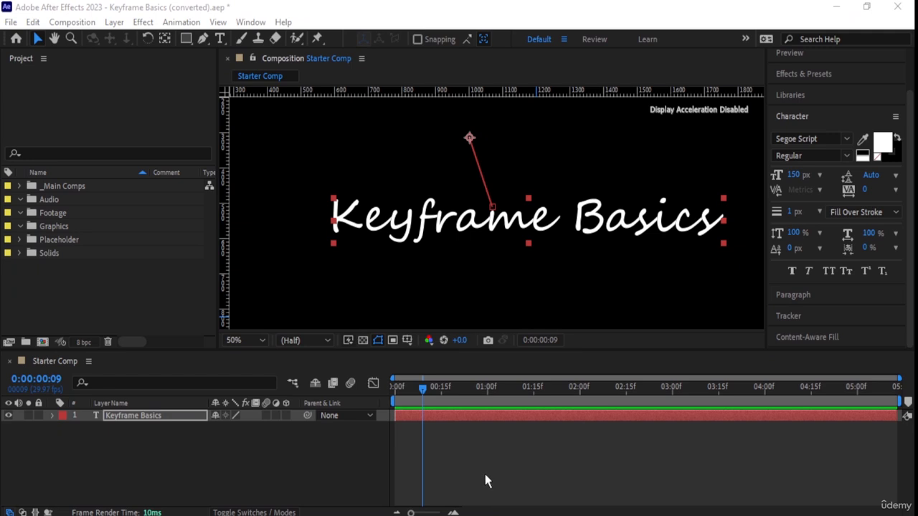
Preview the Keyframe Basics motion from 0:00:00:00 and stop playback at 0:00:04:26
{"action": "left_click", "coordinate": [526, 10]}
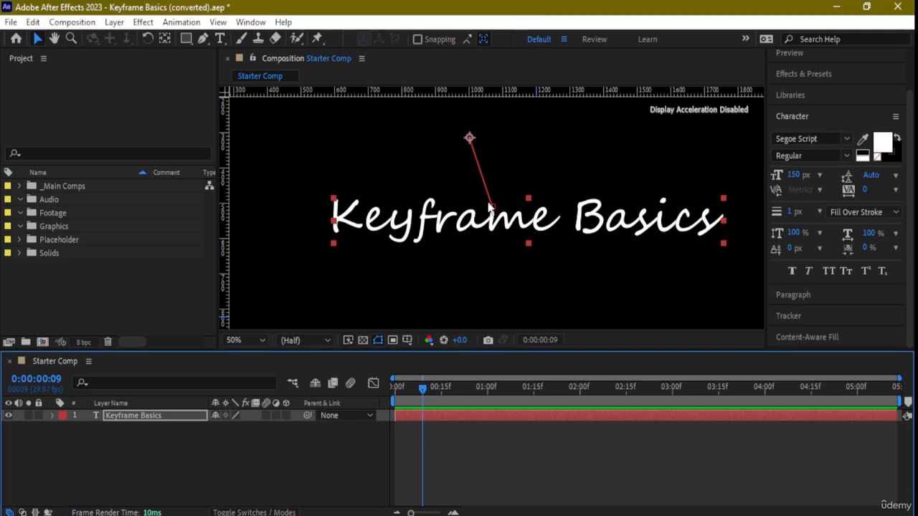
{"action": "left_click_drag", "start_coordinate": [421, 392], "coordinate": [372, 391]}
{"action": "key", "text": "space"}
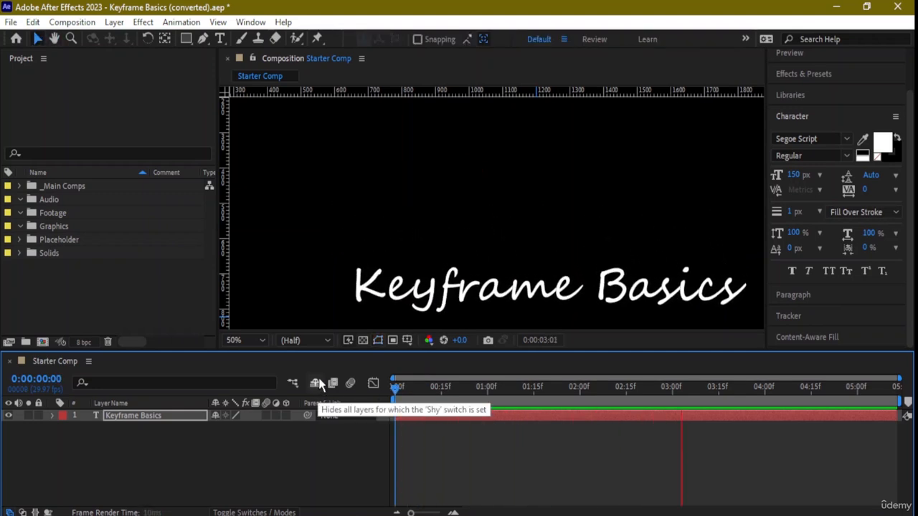
{"action": "key", "text": "space"}
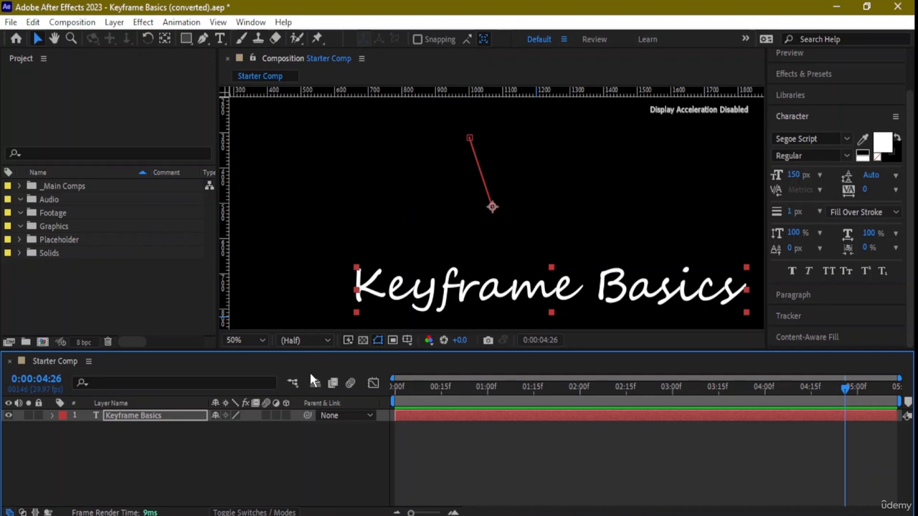
Erase the Keyframe Basics text and delete the emptied text layer from Starter Comp
{"action": "double_click", "coordinate": [131, 423]}
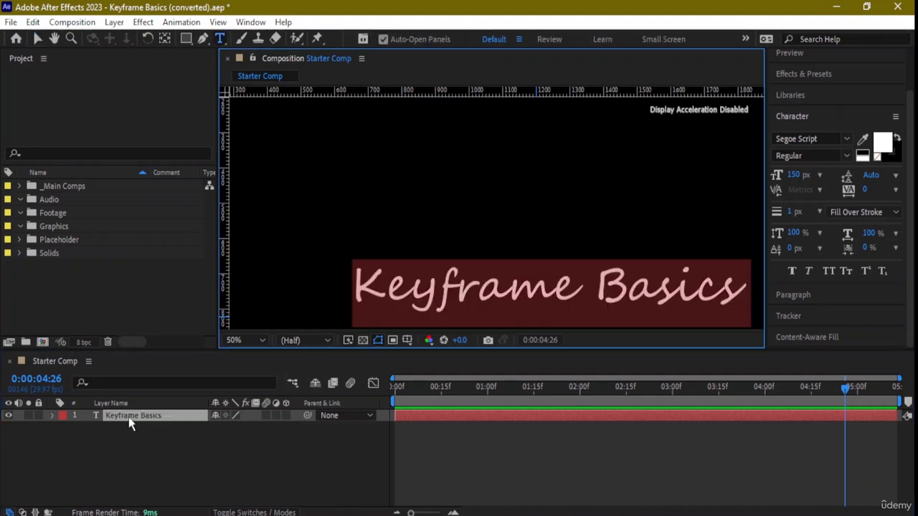
{"action": "key", "text": "BackSpace"}
{"action": "left_click", "coordinate": [125, 423]}
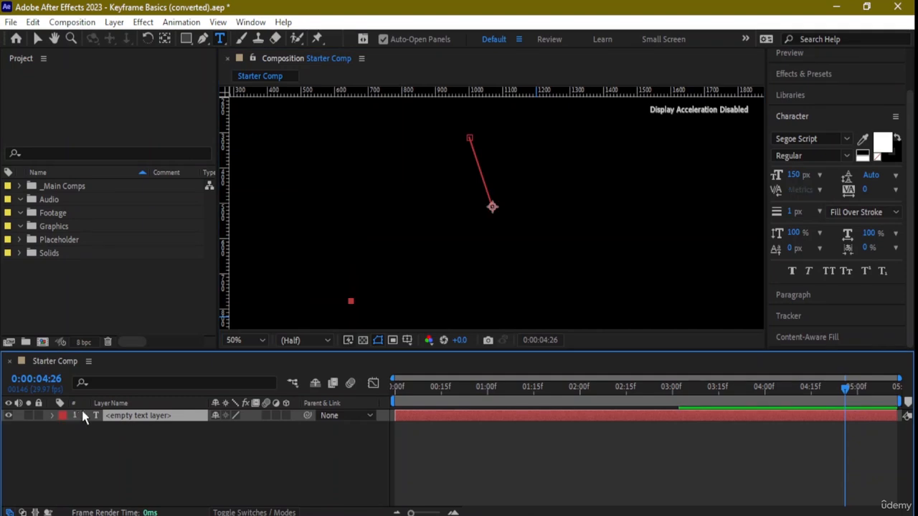
{"action": "right_click", "coordinate": [93, 418]}
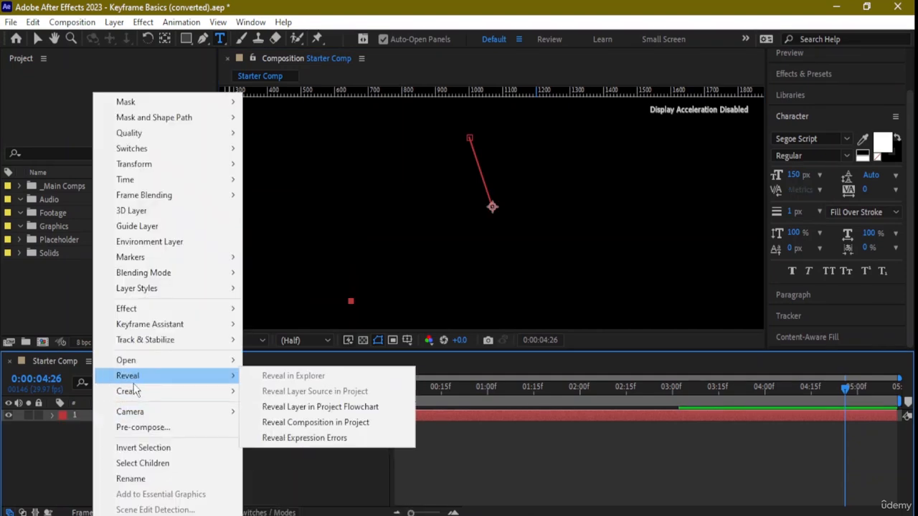
{"action": "left_click", "coordinate": [45, 447]}
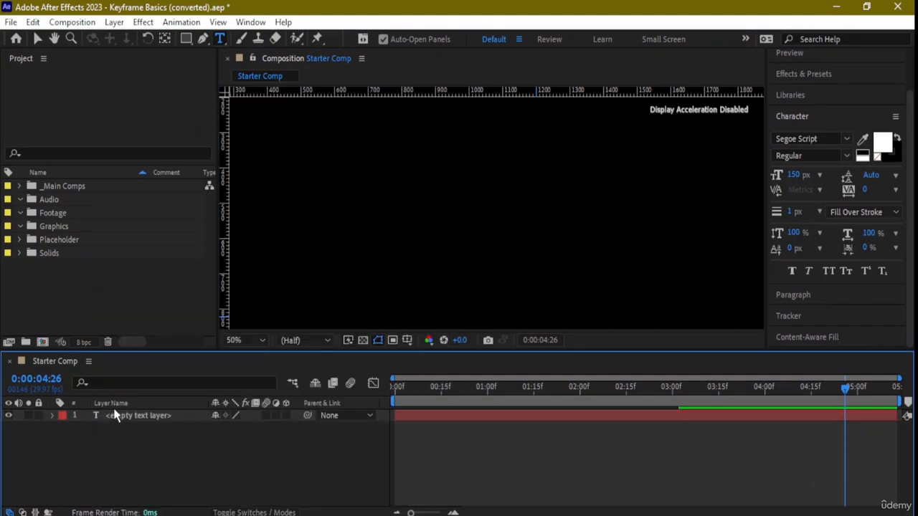
{"action": "left_click", "coordinate": [115, 417]}
{"action": "key", "text": "Delete"}
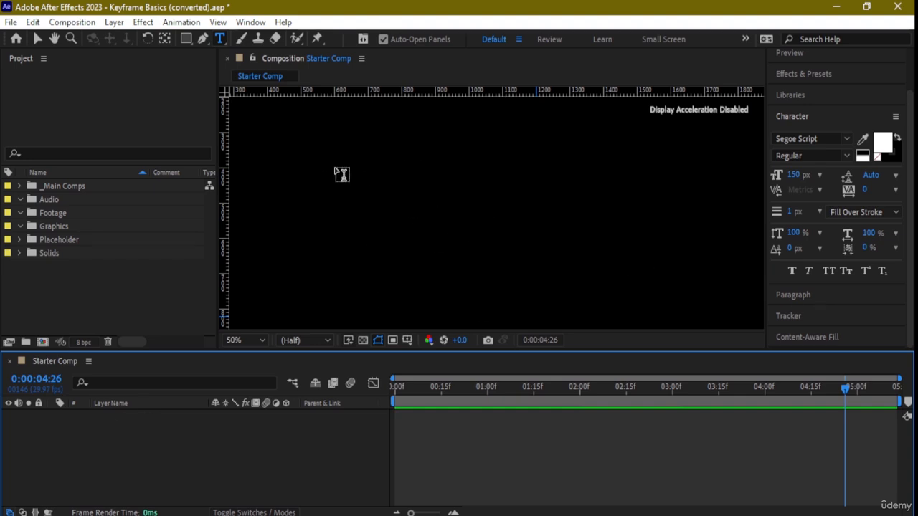
Create a paragraph text box across the middle of the frame containing the words "THIS IS IT"
{"action": "left_click_drag", "start_coordinate": [310, 148], "coordinate": [685, 281]}
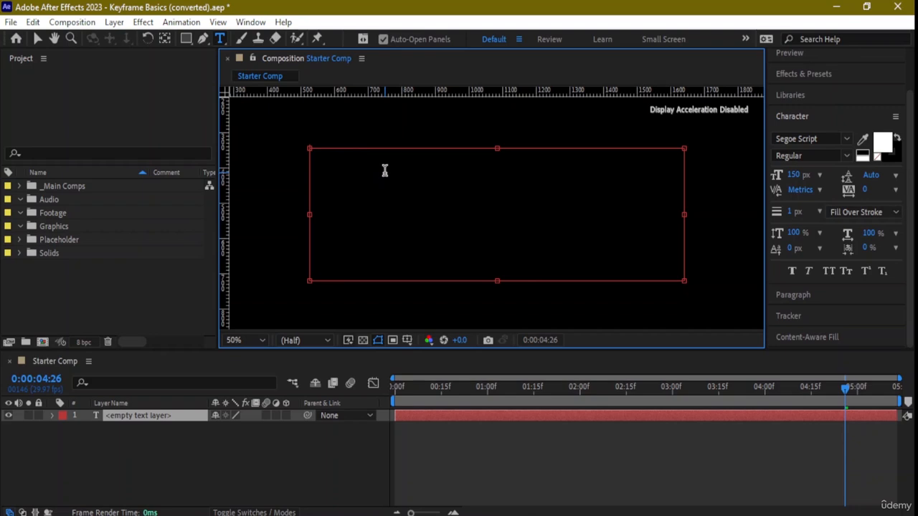
{"action": "type", "text": "THIS"}
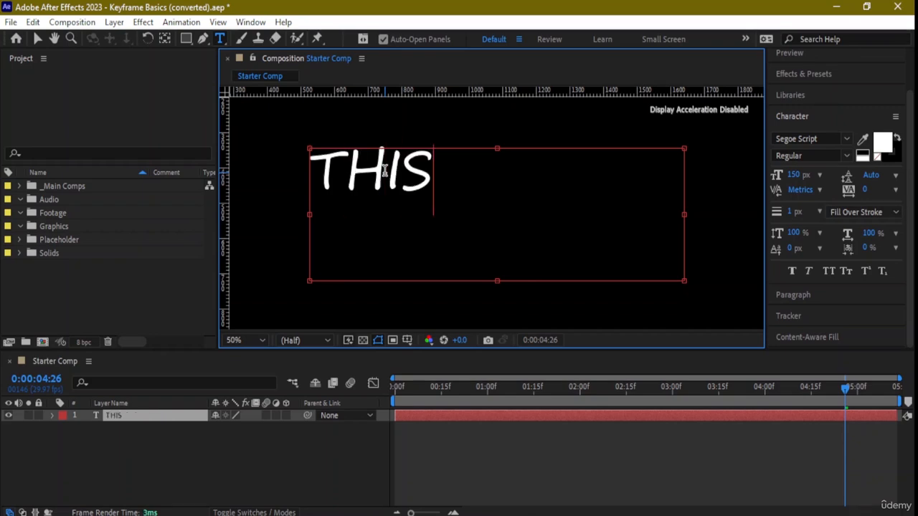
{"action": "type", "text": " IS "}
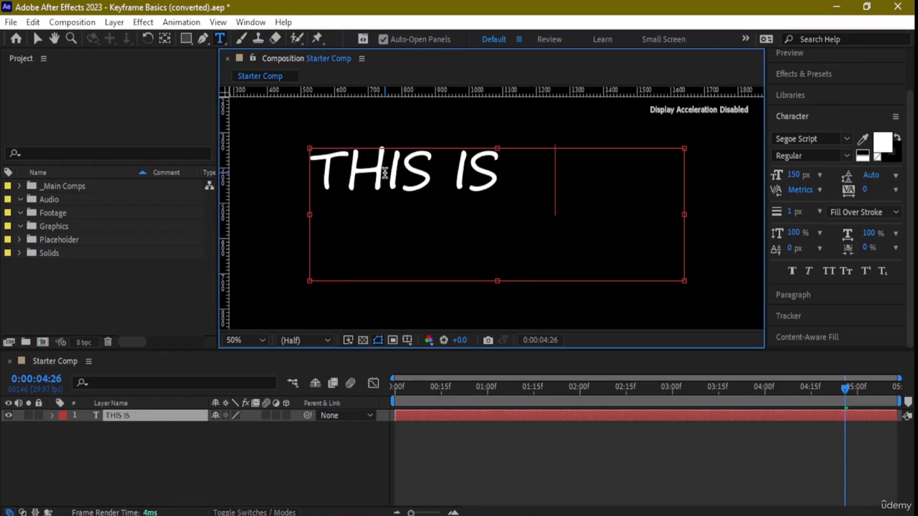
{"action": "type", "text": "THE L"}
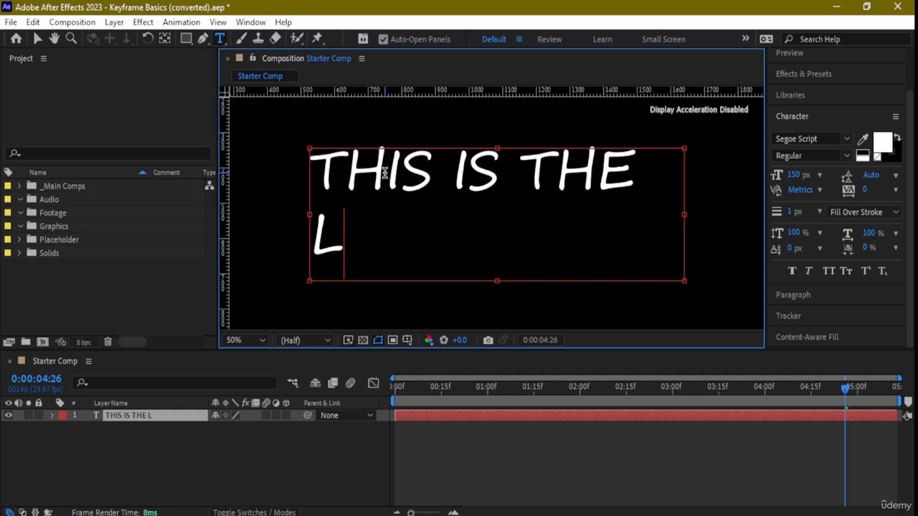
{"action": "key", "text": "BackSpace"}
{"action": "key", "text": "BackSpace"}
{"action": "key", "text": "BackSpace"}
{"action": "key", "text": "BackSpace"}
{"action": "key", "text": "BackSpace"}
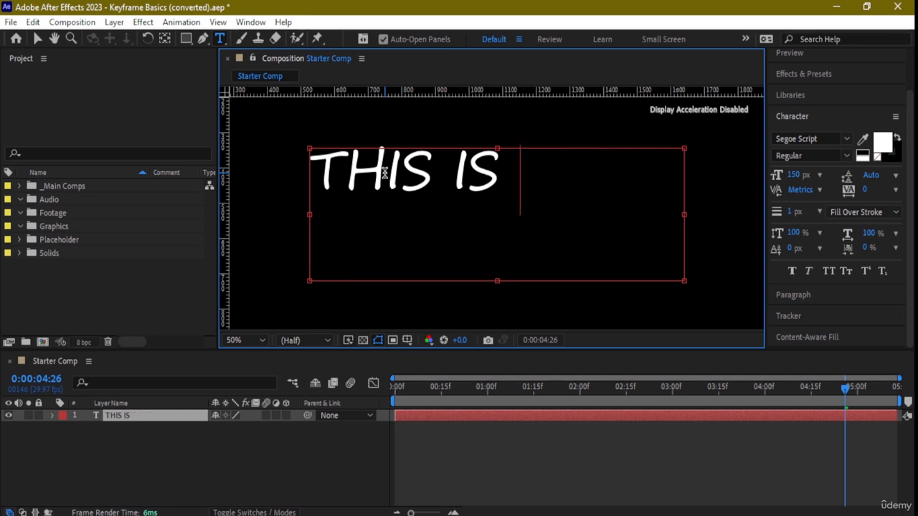
{"action": "type", "text": "IT"}
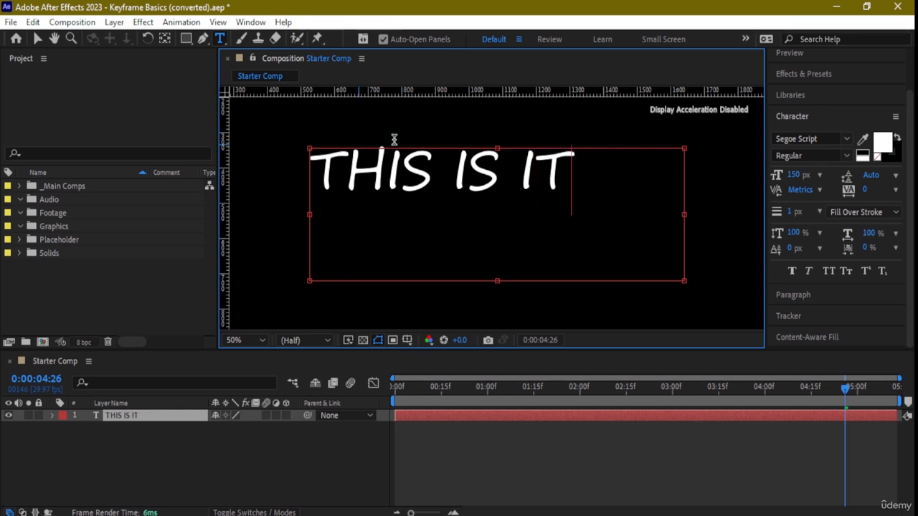
Shrink the text box to fit THIS IS IT and move the text toward the frame's centre, leaving its layer selected
{"action": "left_click_drag", "start_coordinate": [683, 280], "coordinate": [577, 200]}
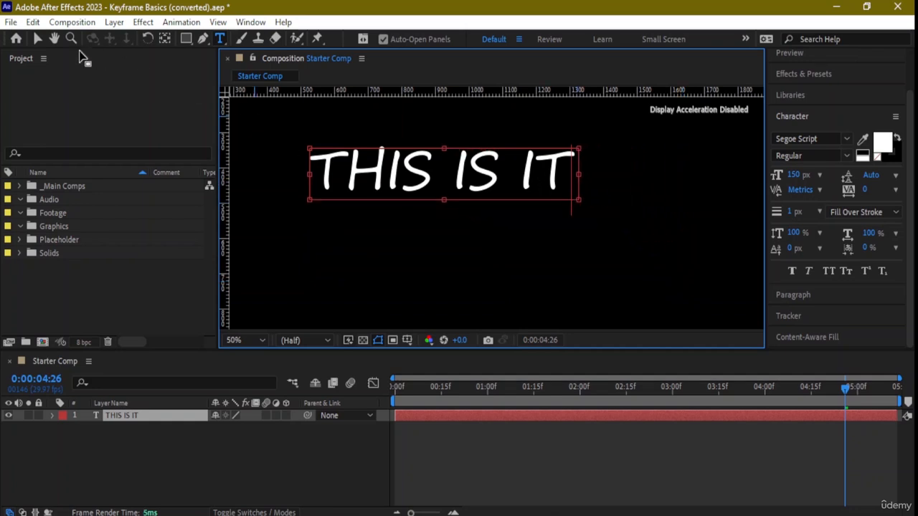
{"action": "left_click", "coordinate": [42, 36]}
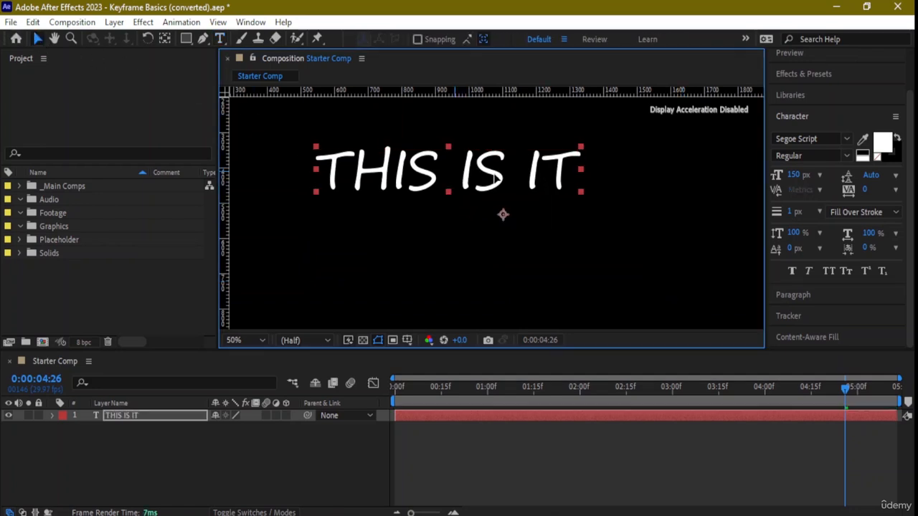
{"action": "left_click_drag", "start_coordinate": [466, 172], "coordinate": [502, 194]}
{"action": "left_click", "coordinate": [529, 232]}
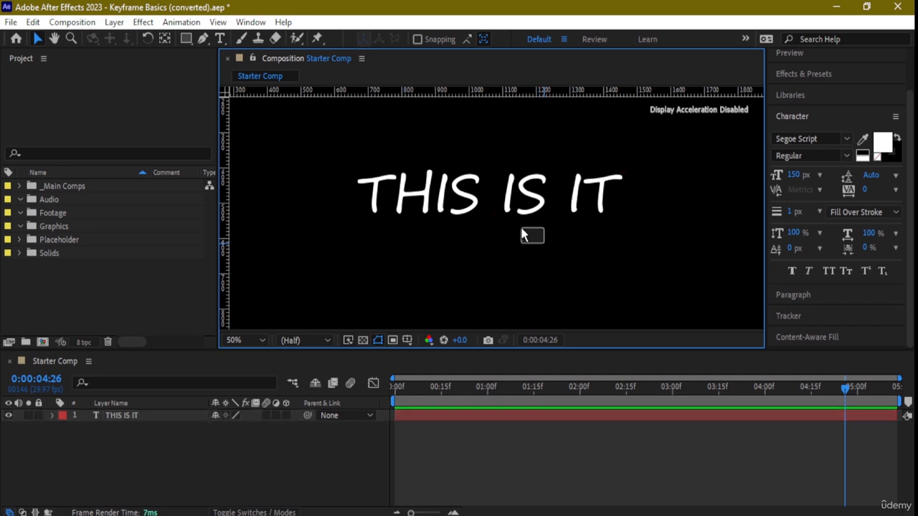
{"action": "left_click", "coordinate": [455, 185]}
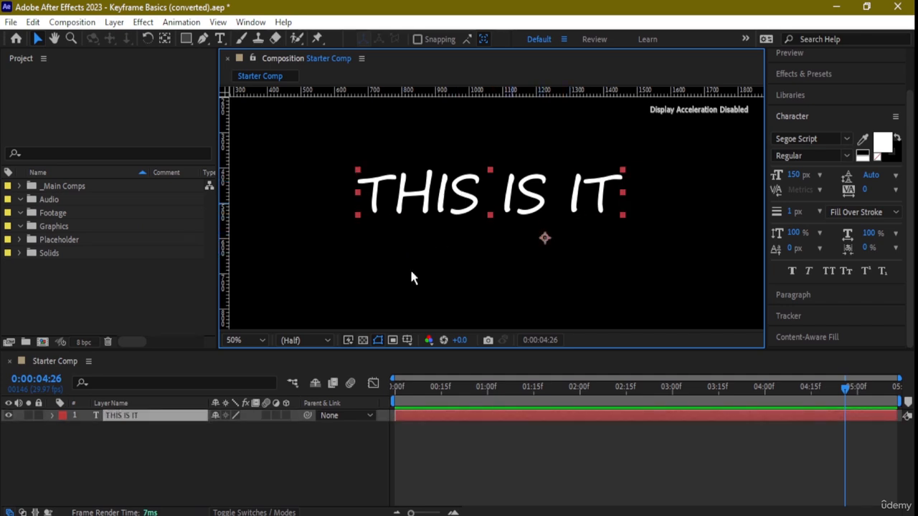
Move the THIS IS IT layer's anchor point to the centre of its text with Snapping turned on
{"action": "left_click", "coordinate": [167, 37]}
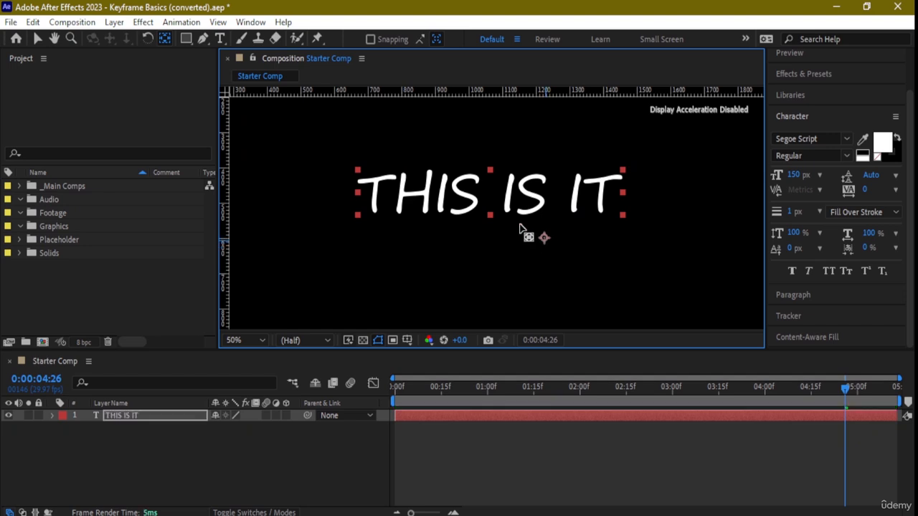
{"action": "left_click_drag", "start_coordinate": [543, 237], "coordinate": [493, 199]}
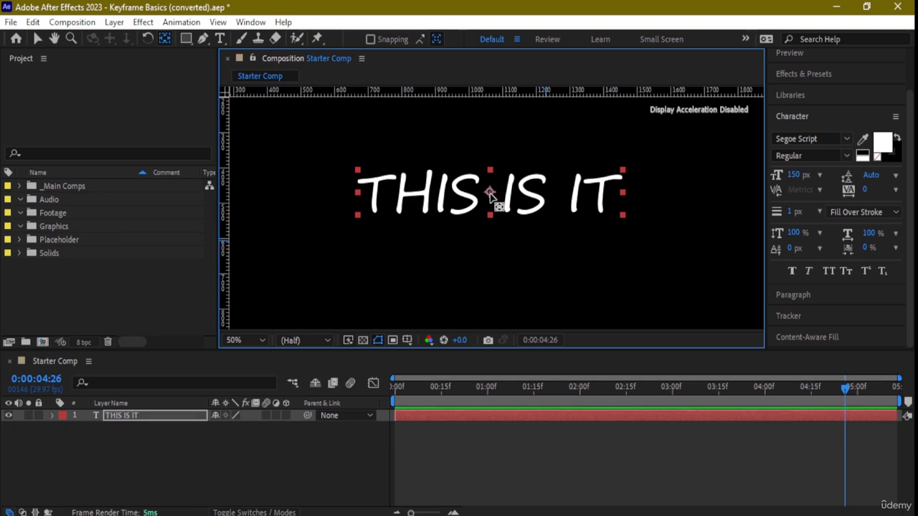
{"action": "left_click", "coordinate": [370, 39]}
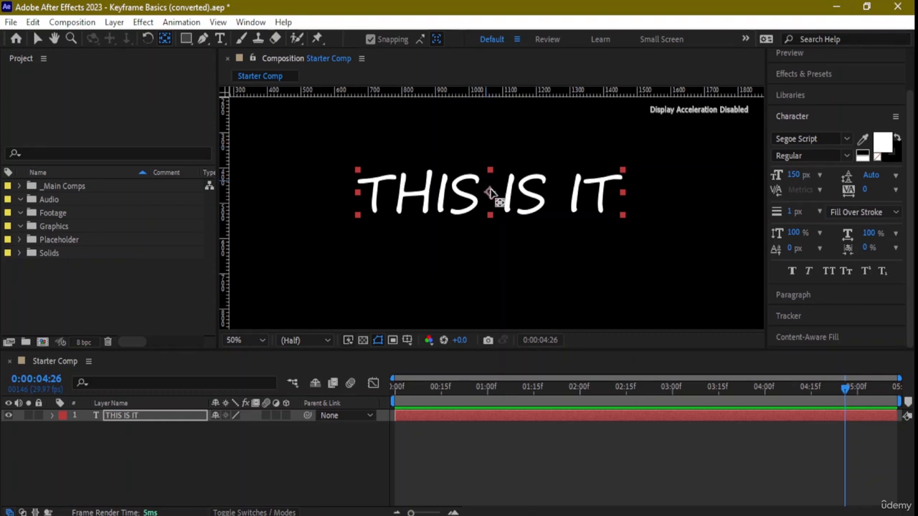
{"action": "left_click_drag", "start_coordinate": [492, 195], "coordinate": [554, 193]}
{"action": "left_click_drag", "start_coordinate": [615, 203], "coordinate": [491, 200]}
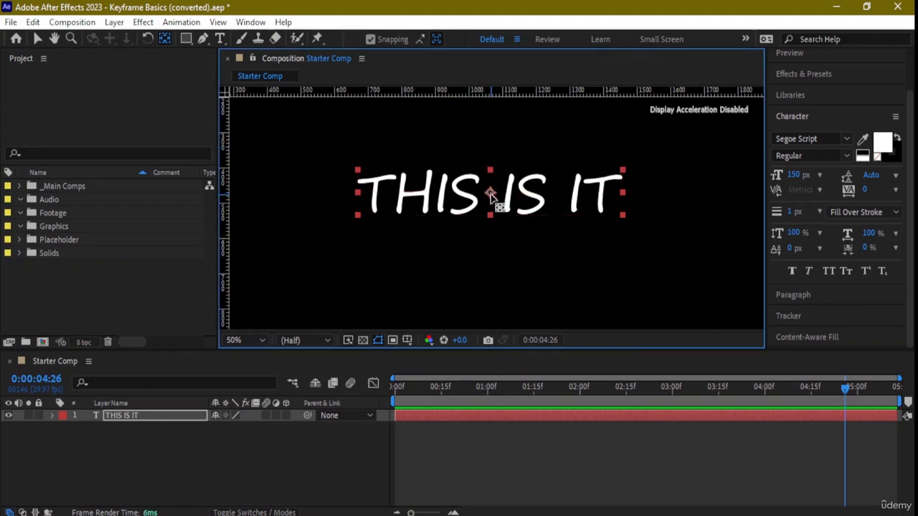
{"action": "left_click", "coordinate": [678, 192]}
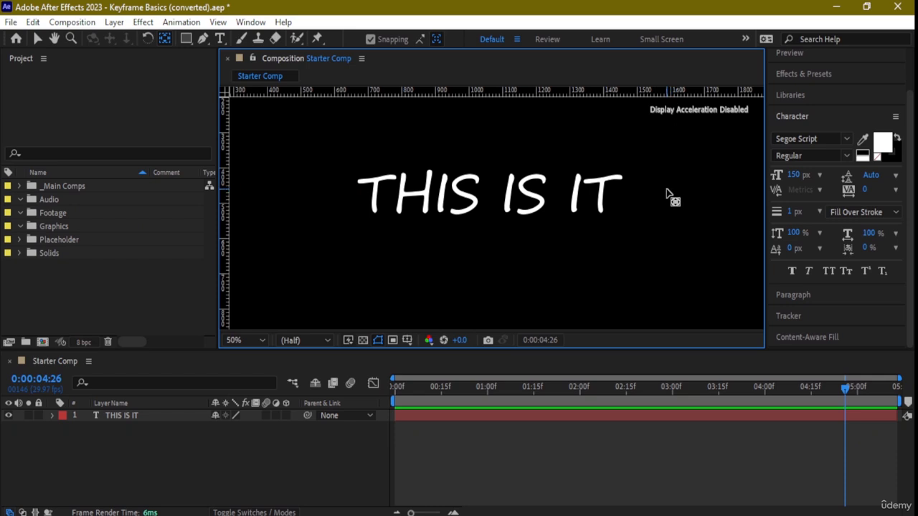
Examine the letter edges at high magnification while switching the THIS IS IT layer's quality between Draft and Best
{"action": "left_click", "coordinate": [224, 414]}
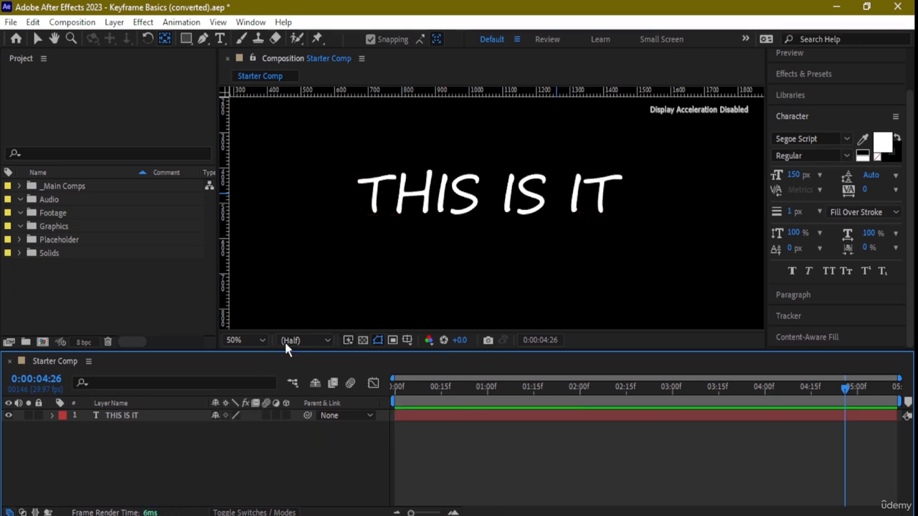
{"action": "scroll", "coordinate": [433, 220], "scroll_direction": "up", "scroll_amount": 4}
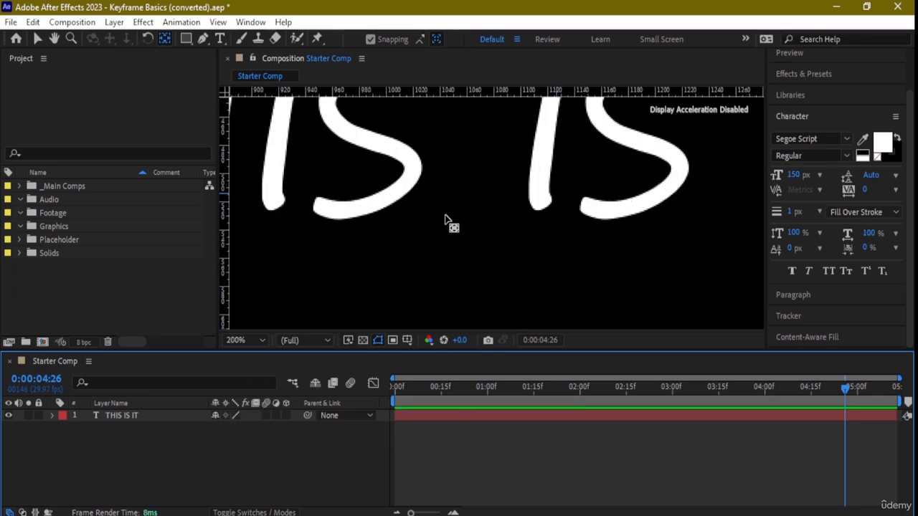
{"action": "scroll", "coordinate": [413, 237], "scroll_direction": "up", "scroll_amount": 3}
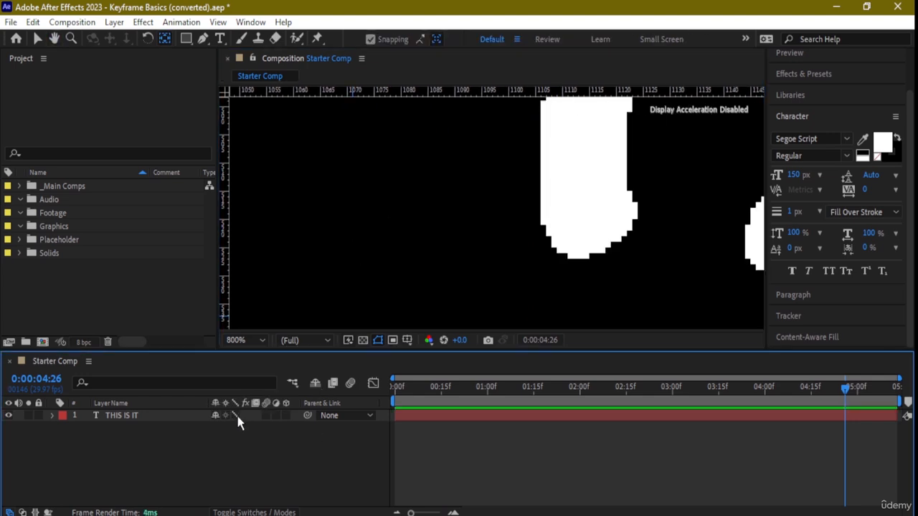
{"action": "key", "text": "h"}
{"action": "left_click_drag", "start_coordinate": [436, 266], "coordinate": [296, 327]}
{"action": "left_click_drag", "start_coordinate": [295, 221], "coordinate": [236, 252]}
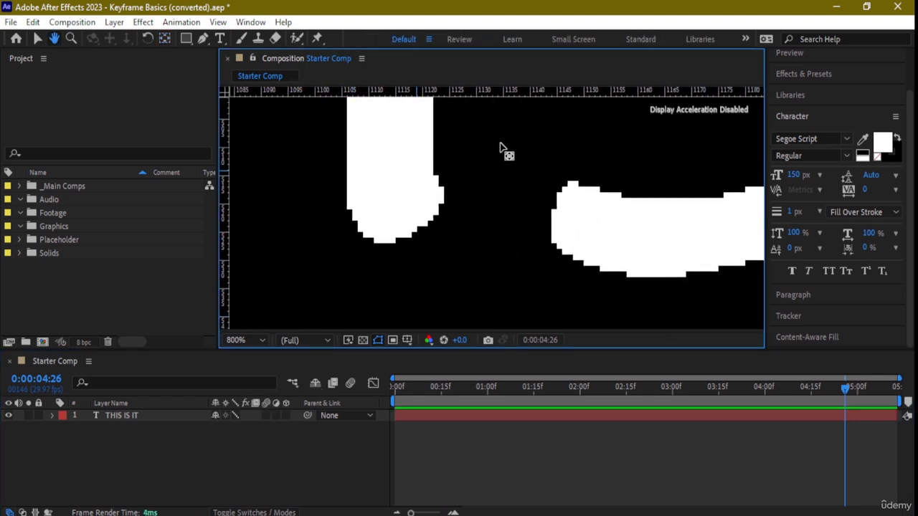
{"action": "scroll", "coordinate": [501, 145], "scroll_direction": "down", "scroll_amount": 4}
{"action": "scroll", "coordinate": [436, 216], "scroll_direction": "up", "scroll_amount": 2}
{"action": "left_click_drag", "start_coordinate": [304, 167], "coordinate": [404, 193]}
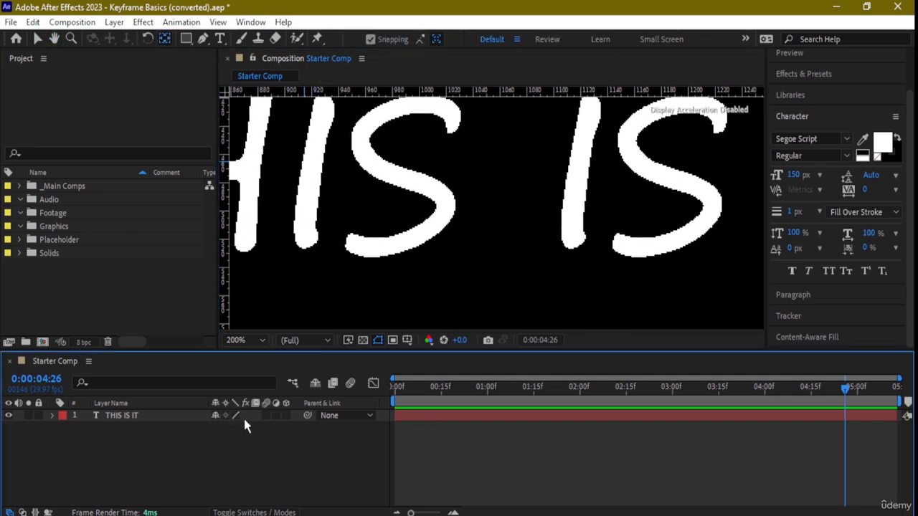
{"action": "left_click_drag", "start_coordinate": [387, 284], "coordinate": [431, 255]}
{"action": "scroll", "coordinate": [429, 253], "scroll_direction": "down", "scroll_amount": 3}
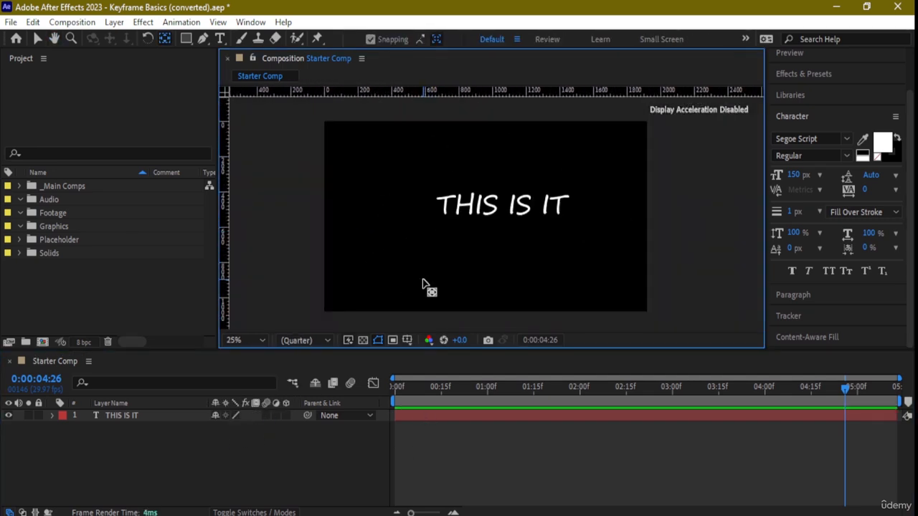
{"action": "scroll", "coordinate": [422, 285], "scroll_direction": "up", "scroll_amount": 1}
Reveal the THIS IS IT layer's Transform properties and add a Position keyframe at 0:00:00:15
{"action": "left_click", "coordinate": [52, 416]}
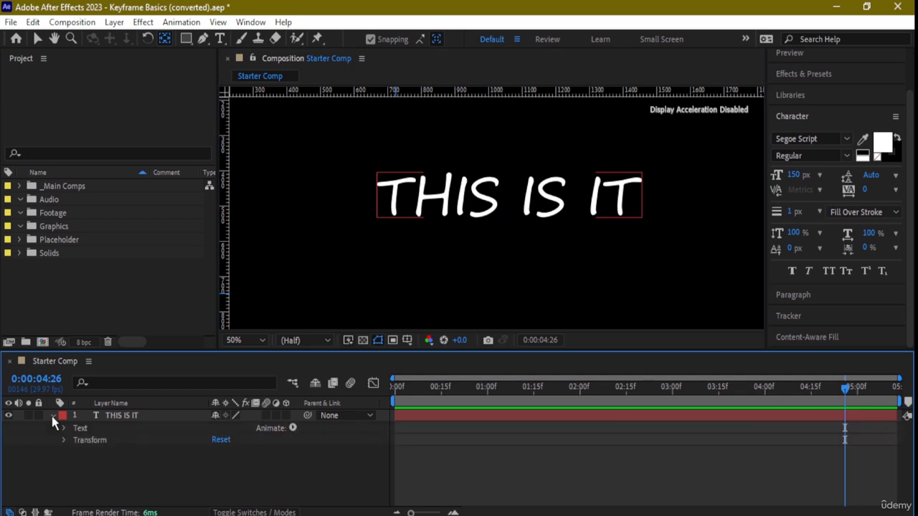
{"action": "left_click", "coordinate": [63, 441]}
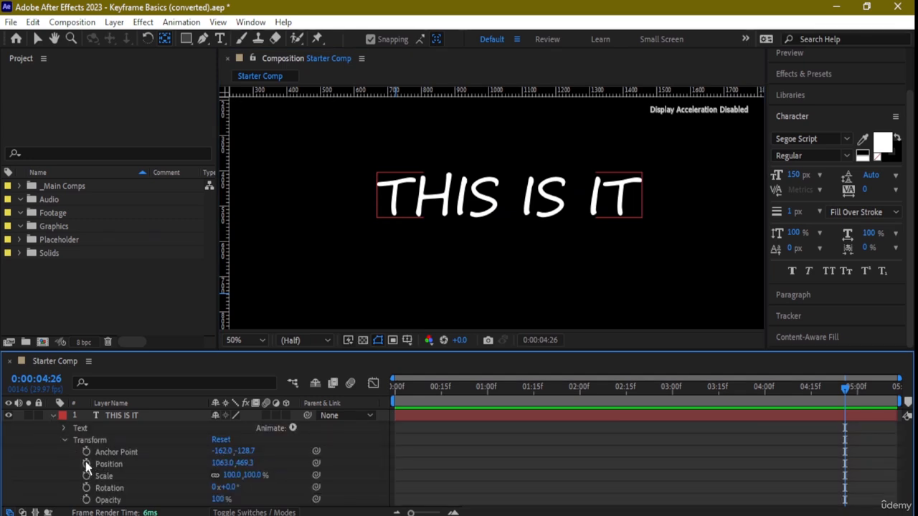
{"action": "left_click_drag", "start_coordinate": [844, 388], "coordinate": [764, 388]}
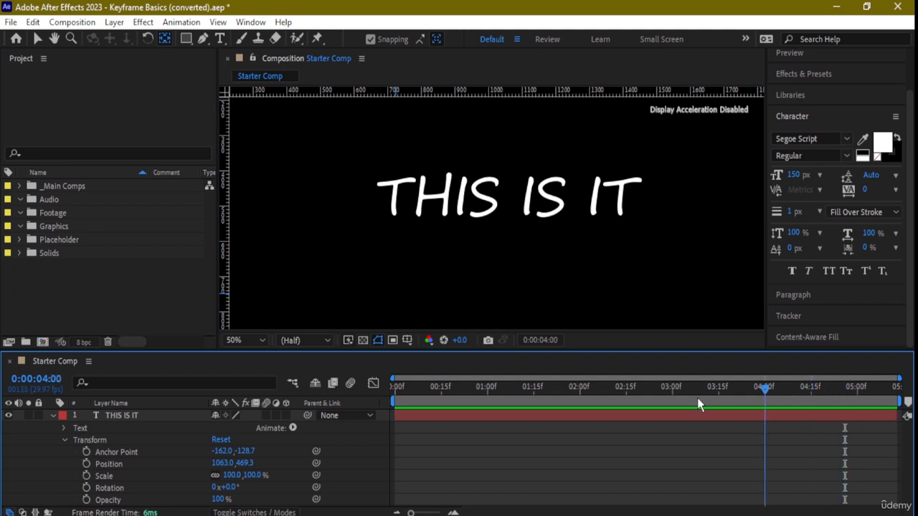
{"action": "left_click_drag", "start_coordinate": [697, 399], "coordinate": [442, 395]}
{"action": "left_click", "coordinate": [86, 464]}
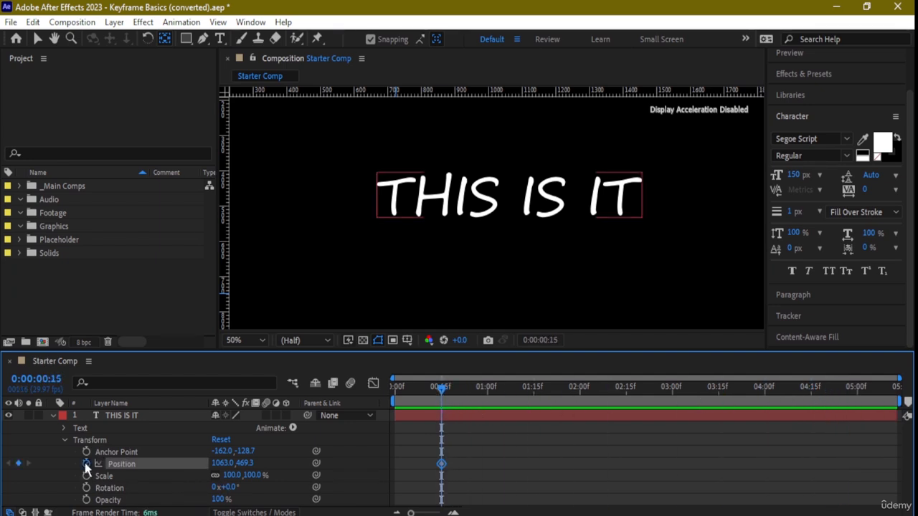
{"action": "left_click", "coordinate": [441, 464]}
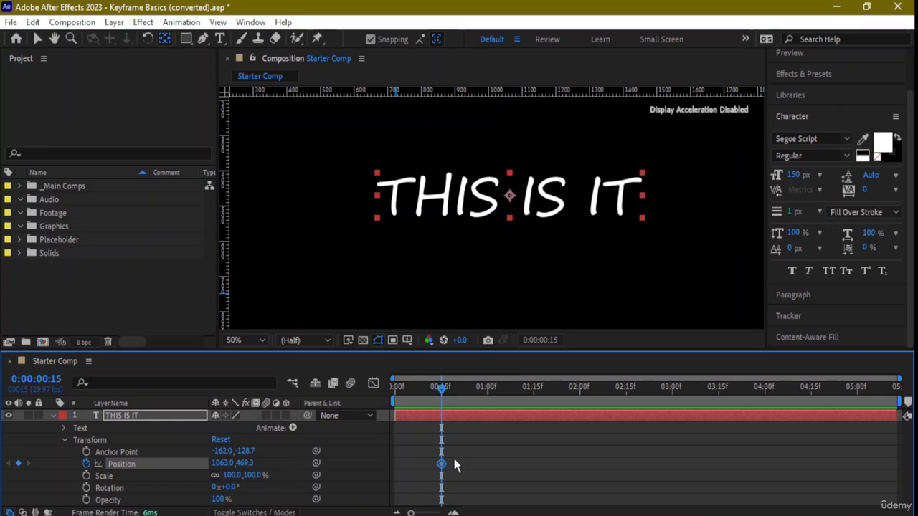
At 0:00:04:01, add a Position keyframe by moving the anchor point below and right of the text, to about Position 1505, 725
{"action": "left_click_drag", "start_coordinate": [448, 393], "coordinate": [768, 392]}
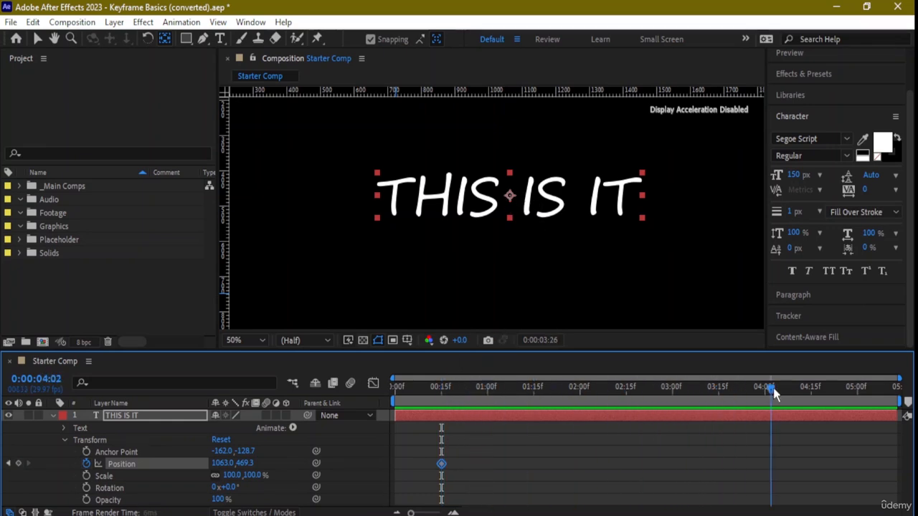
{"action": "left_click_drag", "start_coordinate": [510, 199], "coordinate": [669, 299]}
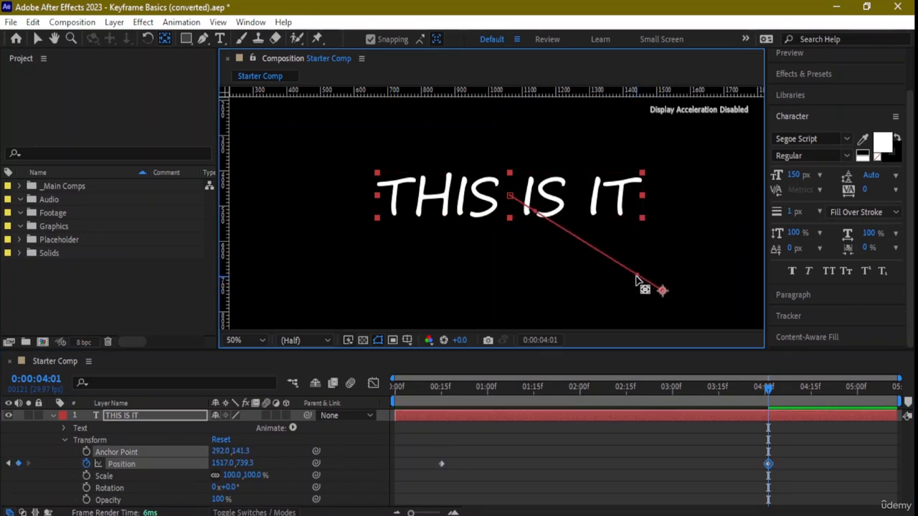
{"action": "mouse_move", "coordinate": [666, 292]}
{"action": "left_mouse_down"}
{"action": "mouse_move", "coordinate": [693, 278]}
{"action": "mouse_move", "coordinate": [709, 304]}
{"action": "mouse_move", "coordinate": [712, 263]}
{"action": "mouse_move", "coordinate": [707, 303]}
{"action": "mouse_move", "coordinate": [659, 286]}
{"action": "left_mouse_up"}
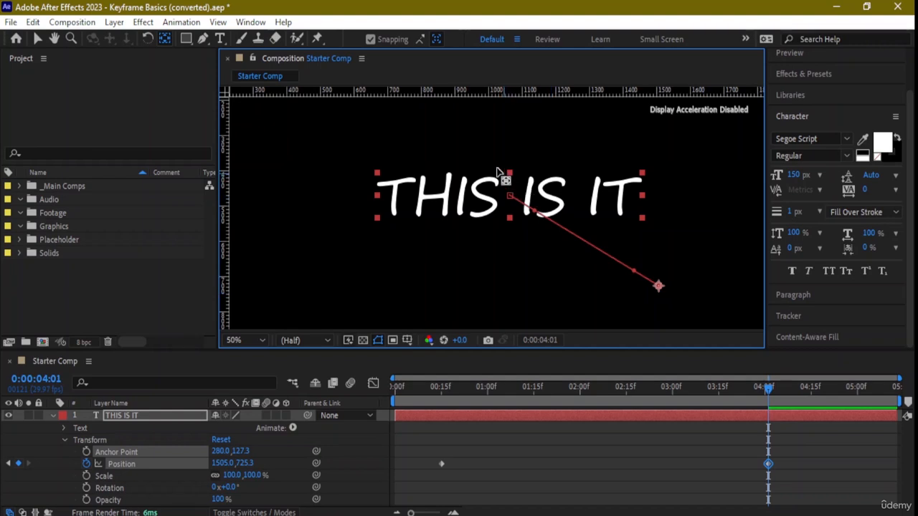
Reposition the THIS IS IT text down and right at 0:00:04:01, to about Position 1657, 751
{"action": "left_click", "coordinate": [441, 463]}
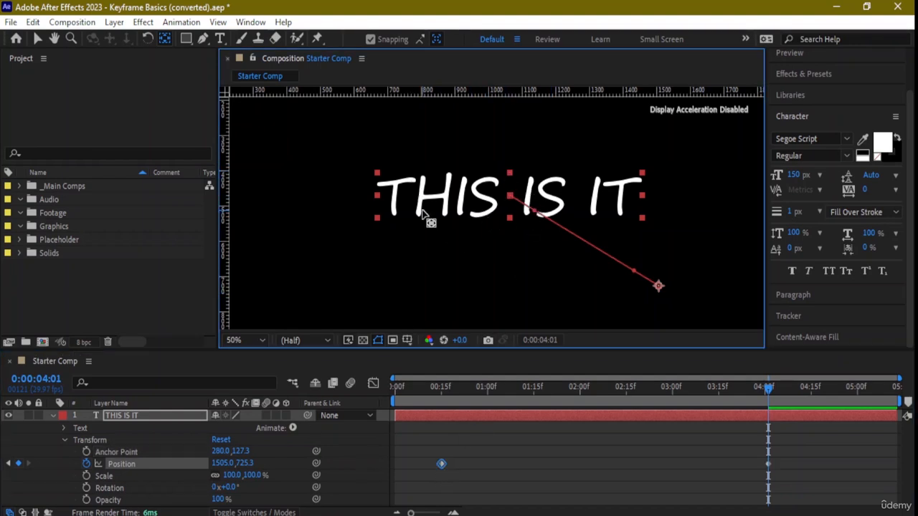
{"action": "left_click", "coordinate": [39, 38]}
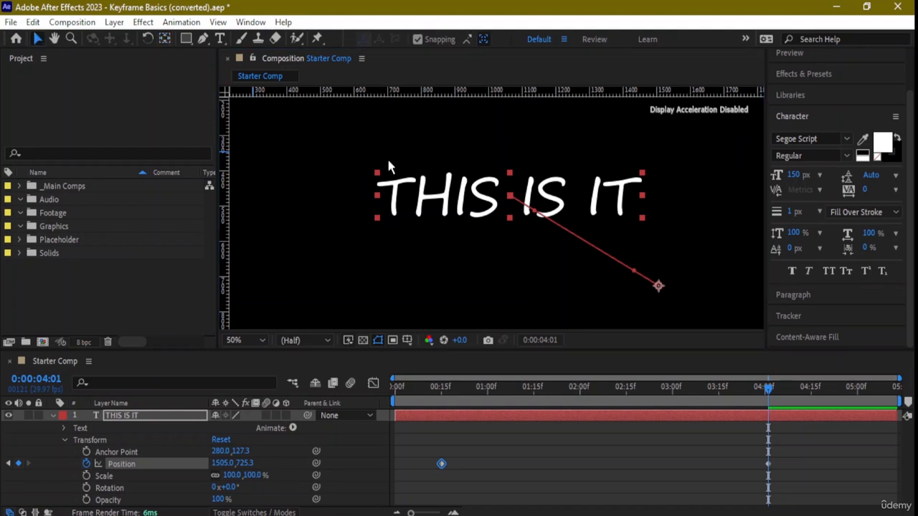
{"action": "left_click_drag", "start_coordinate": [485, 214], "coordinate": [353, 152]}
{"action": "left_click_drag", "start_coordinate": [524, 220], "coordinate": [708, 294]}
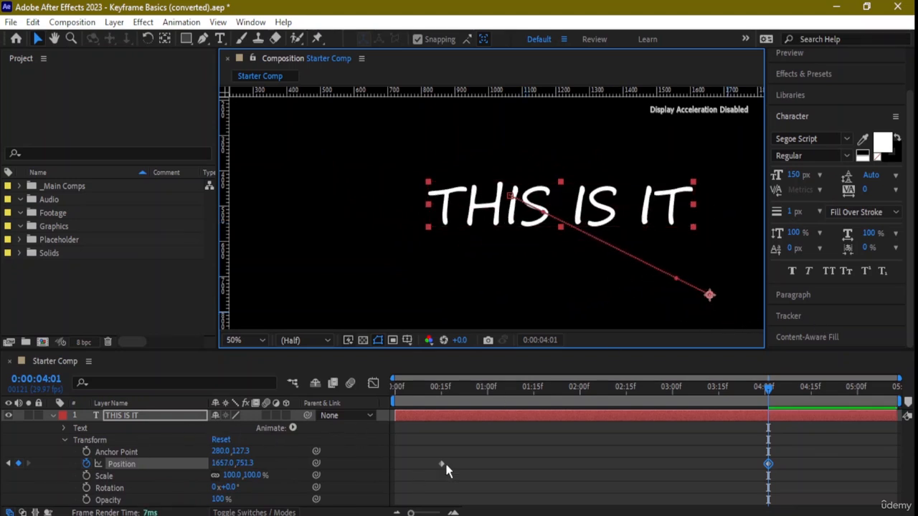
Delete both Position keyframes from the THIS IS IT layer
{"action": "left_click", "coordinate": [442, 464]}
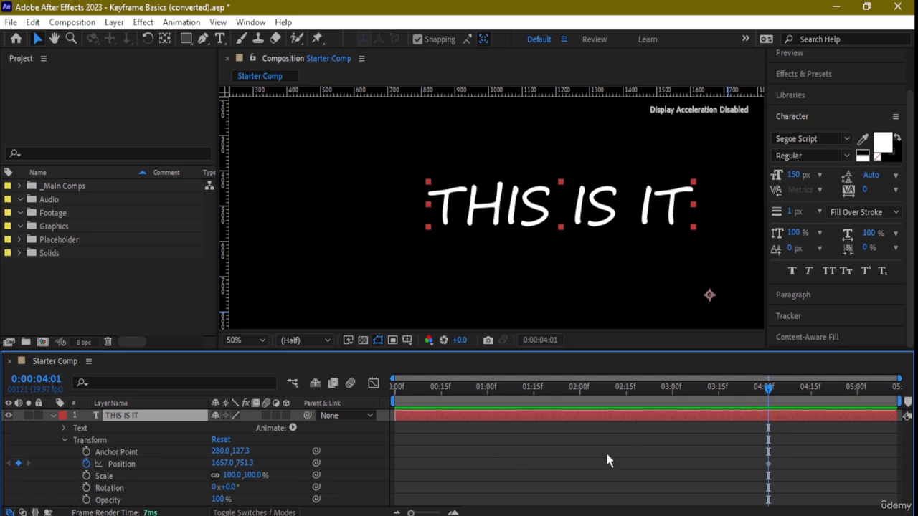
{"action": "left_click", "coordinate": [769, 471]}
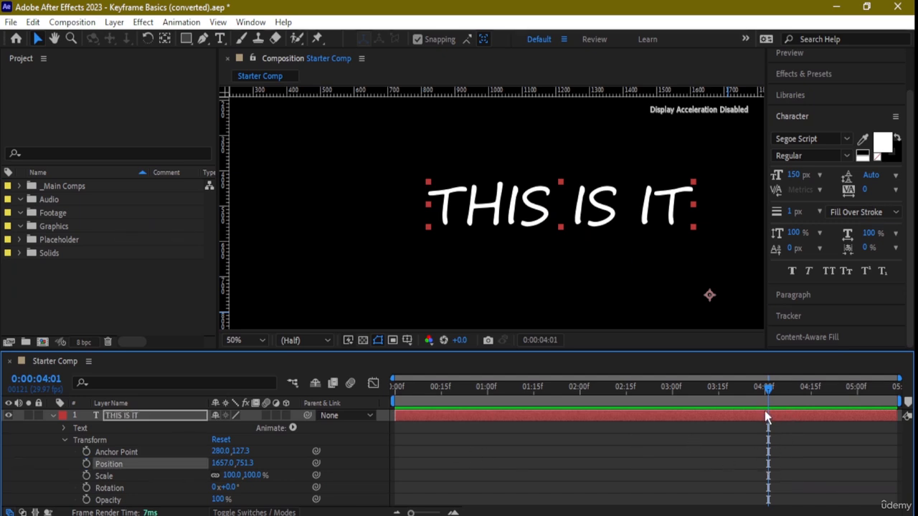
At 0:00:01:00, move THIS IS IT to the frame's upper left and centre its anchor point in the text, at about Position 693, 309
{"action": "left_click_drag", "start_coordinate": [766, 390], "coordinate": [482, 385]}
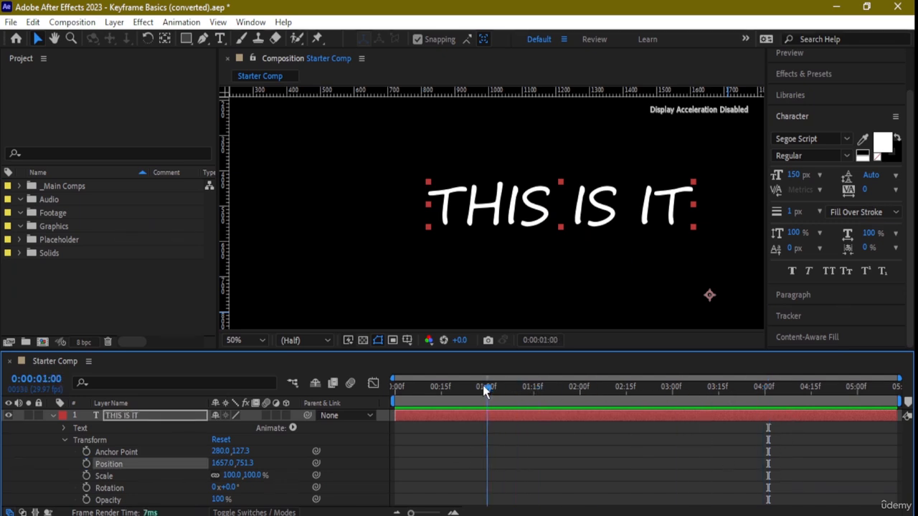
{"action": "left_click_drag", "start_coordinate": [609, 224], "coordinate": [427, 157]}
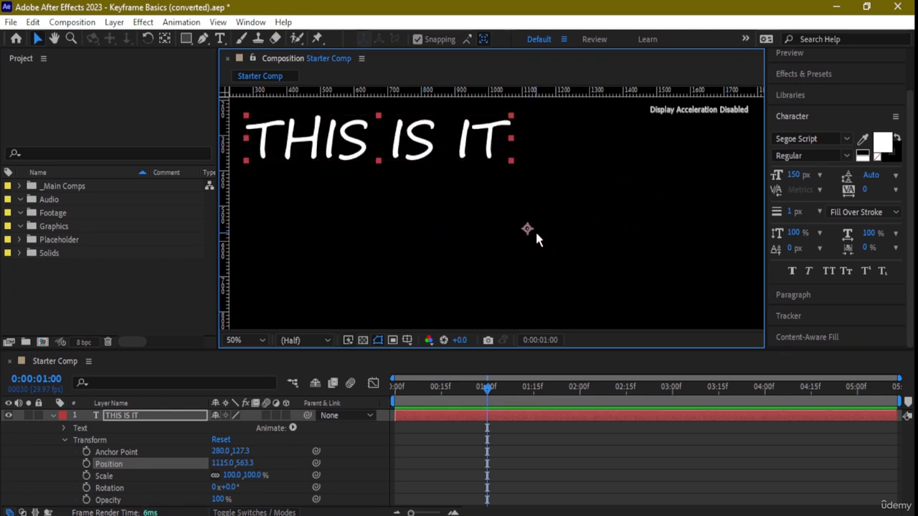
{"action": "left_click_drag", "start_coordinate": [527, 229], "coordinate": [385, 140]}
{"action": "left_click", "coordinate": [164, 39]}
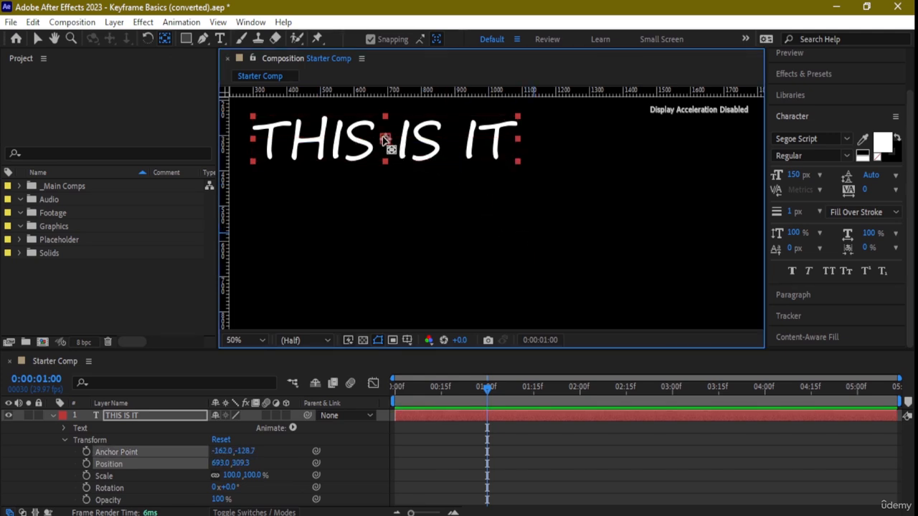
Keyframe Position and Anchor Point at 0:00:01:00 and 0:00:04:16, moving the anchor point down and right to about Position 1437, 671
{"action": "left_click", "coordinate": [86, 464]}
{"action": "left_click", "coordinate": [86, 451]}
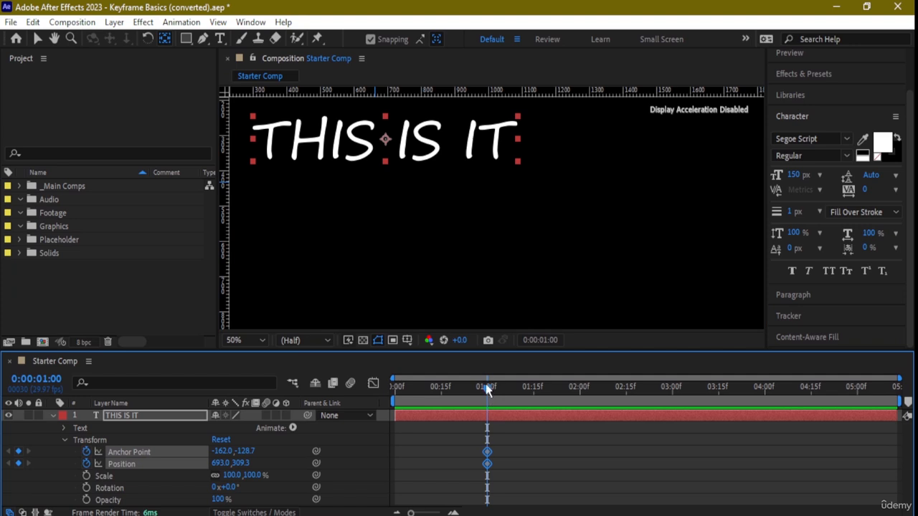
{"action": "left_click_drag", "start_coordinate": [486, 386], "coordinate": [813, 387]}
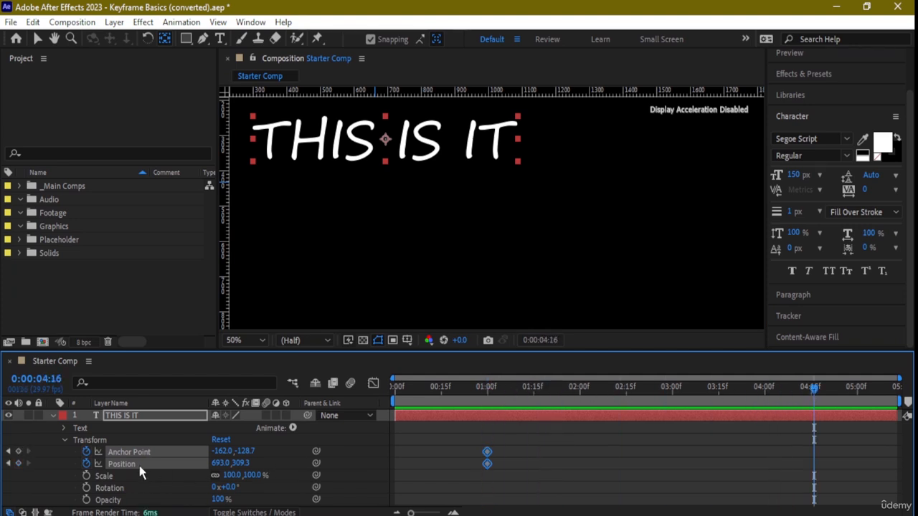
{"action": "left_click_drag", "start_coordinate": [385, 139], "coordinate": [636, 267]}
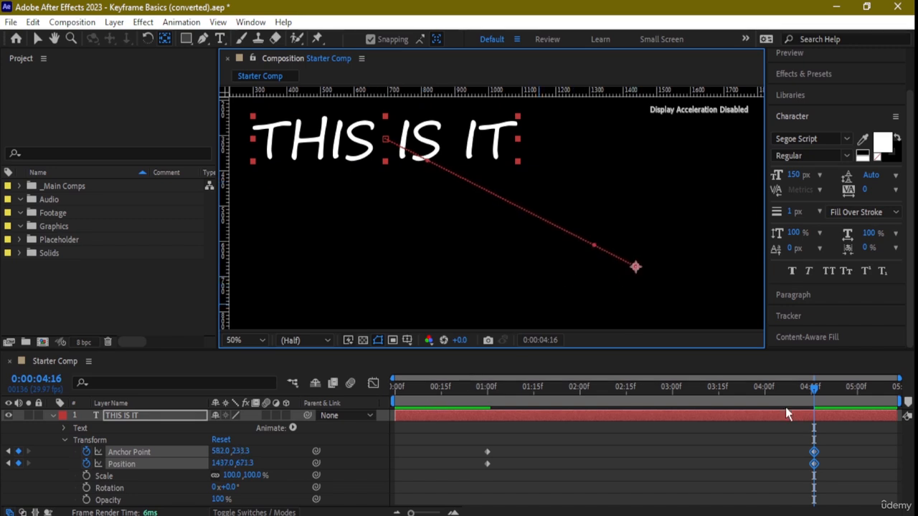
Preview the animation from 0:00:00:00 and stop playback at 0:00:00:09
{"action": "left_click_drag", "start_coordinate": [813, 391], "coordinate": [355, 380]}
{"action": "key", "text": "space"}
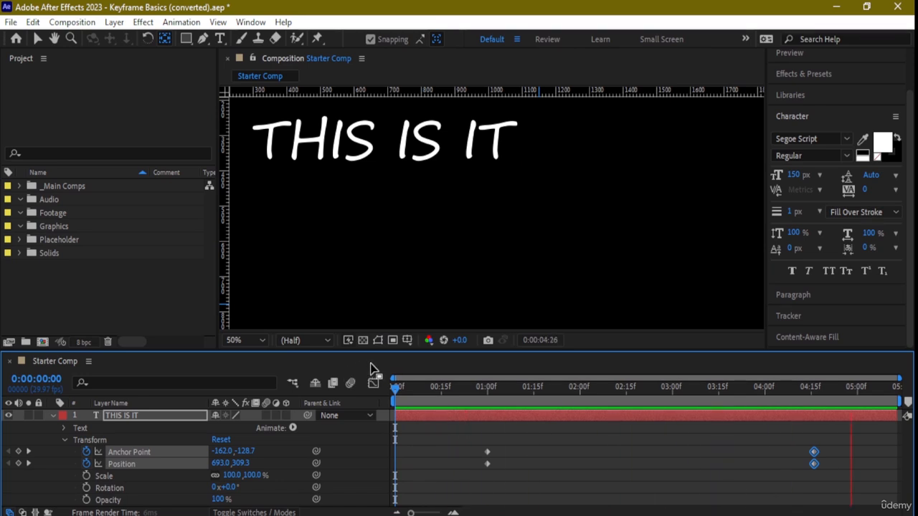
{"action": "left_click", "coordinate": [424, 388]}
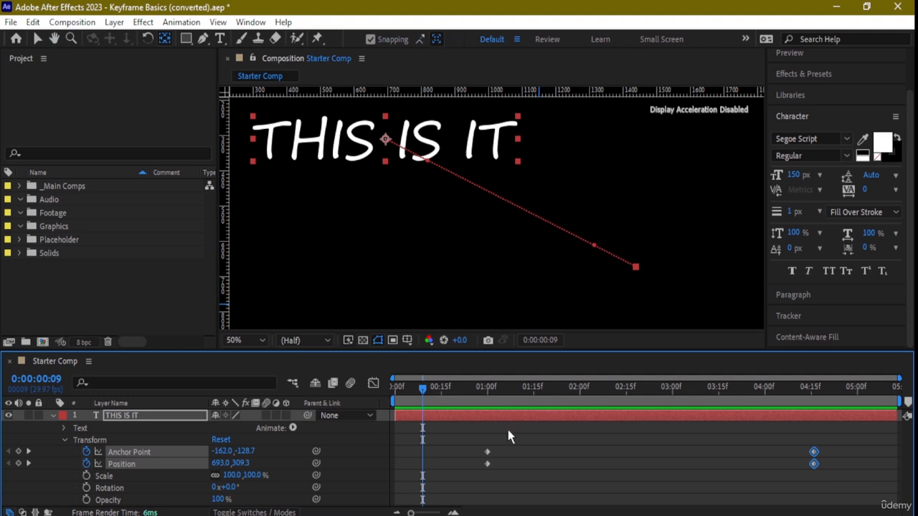
Delete all Anchor Point and Position keyframes from the THIS IS IT layer
{"action": "key", "text": "Delete"}
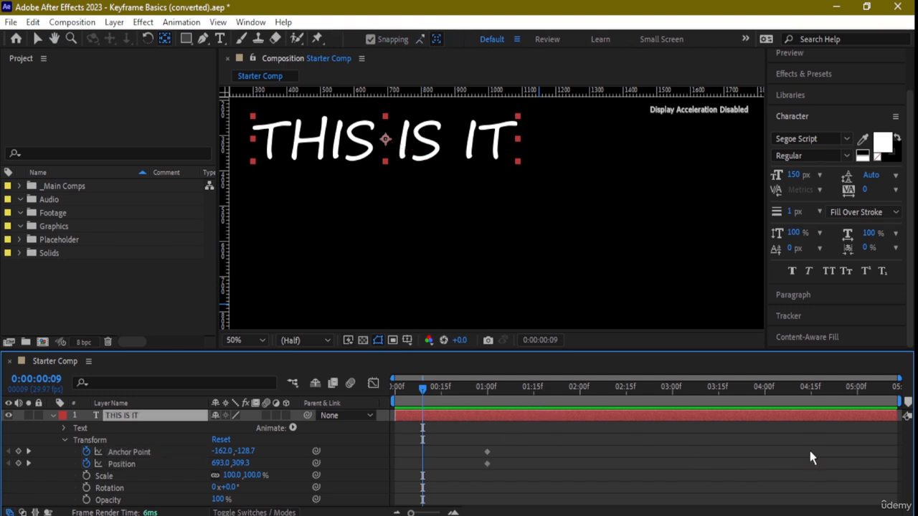
{"action": "left_click", "coordinate": [487, 453]}
{"action": "key", "text": "Delete"}
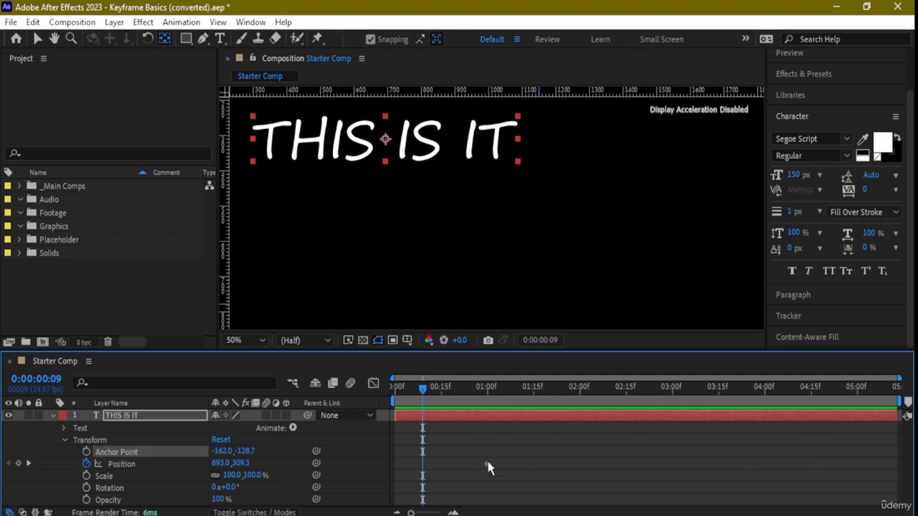
{"action": "left_click", "coordinate": [487, 464]}
{"action": "key", "text": "Delete"}
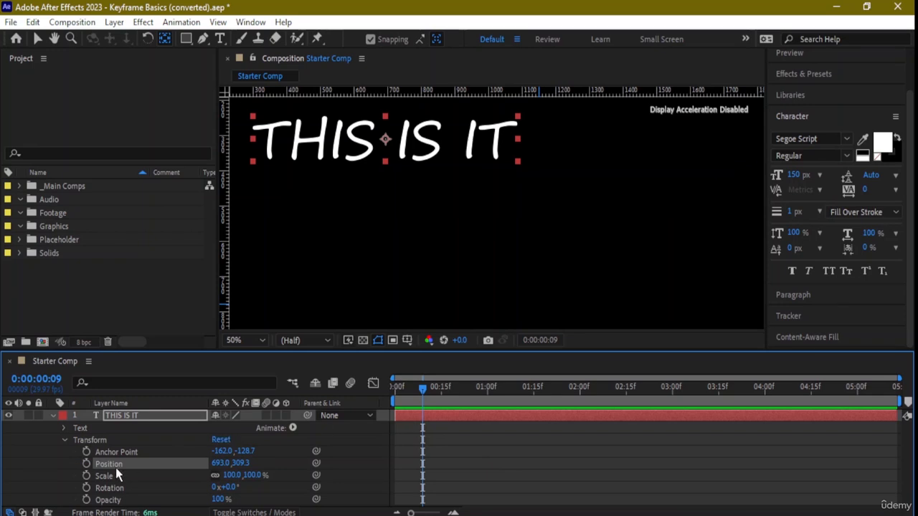
Keyframe Position of THIS IS IT at 0:00:00:09 and 0:00:03:09, moving the text down and right to about 1275, 637
{"action": "left_click", "coordinate": [86, 464]}
{"action": "mouse_move", "coordinate": [385, 139]}
{"action": "left_mouse_down"}
{"action": "mouse_move", "coordinate": [469, 188]}
{"action": "mouse_move", "coordinate": [612, 246]}
{"action": "mouse_move", "coordinate": [396, 150]}
{"action": "left_mouse_up"}
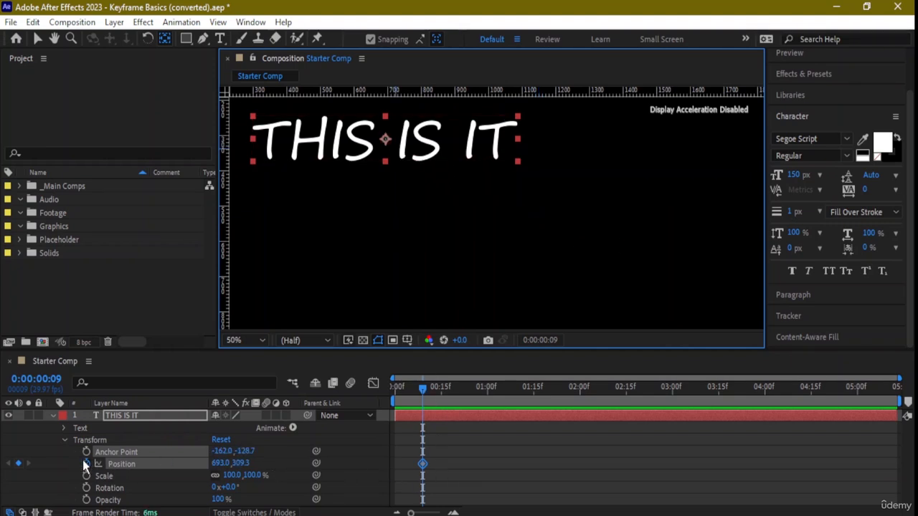
{"action": "left_click_drag", "start_coordinate": [423, 390], "coordinate": [701, 392]}
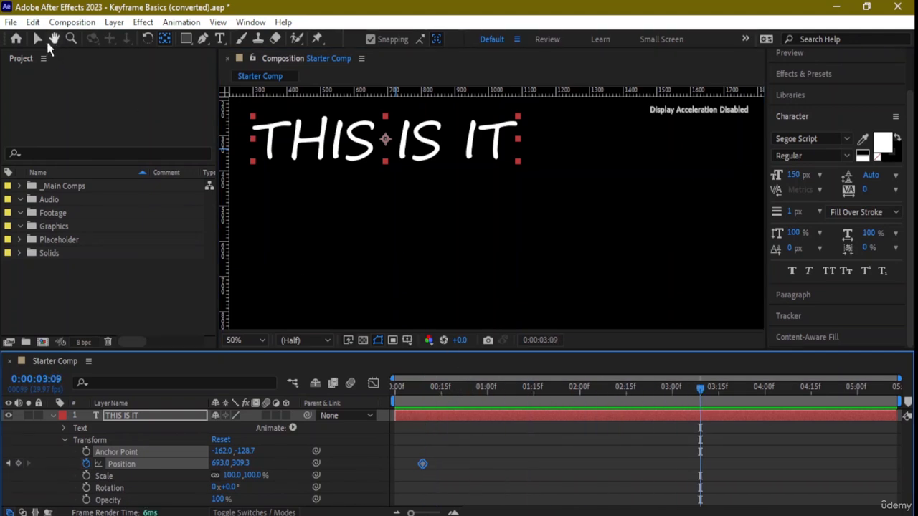
{"action": "left_click", "coordinate": [37, 39]}
{"action": "left_click_drag", "start_coordinate": [428, 159], "coordinate": [615, 276]}
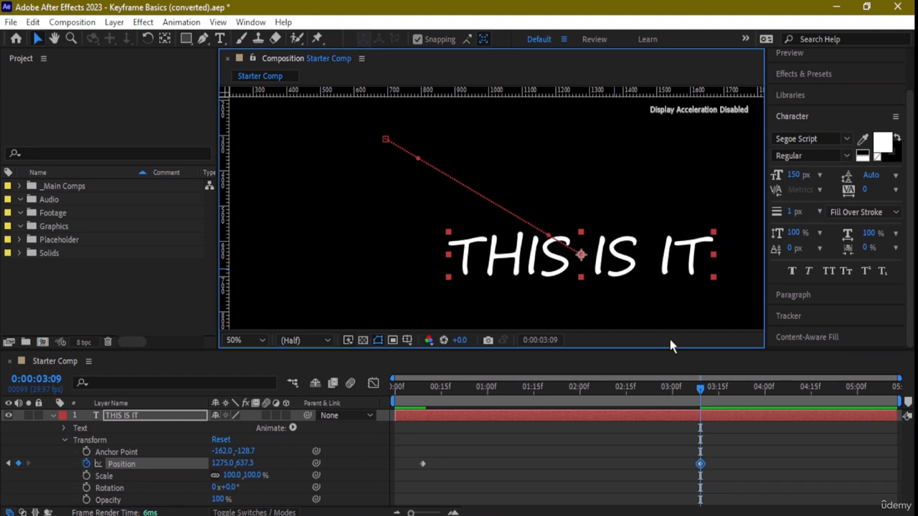
Preview the position animation from 0:00:00:00 and stop playback at 0:00:00:12
{"action": "left_click_drag", "start_coordinate": [699, 388], "coordinate": [381, 406]}
{"action": "key", "text": "space"}
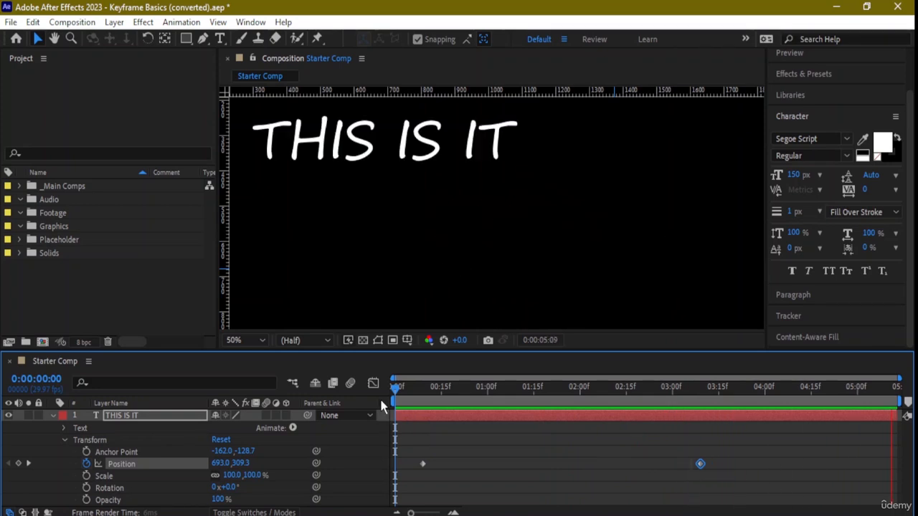
{"action": "key", "text": "space"}
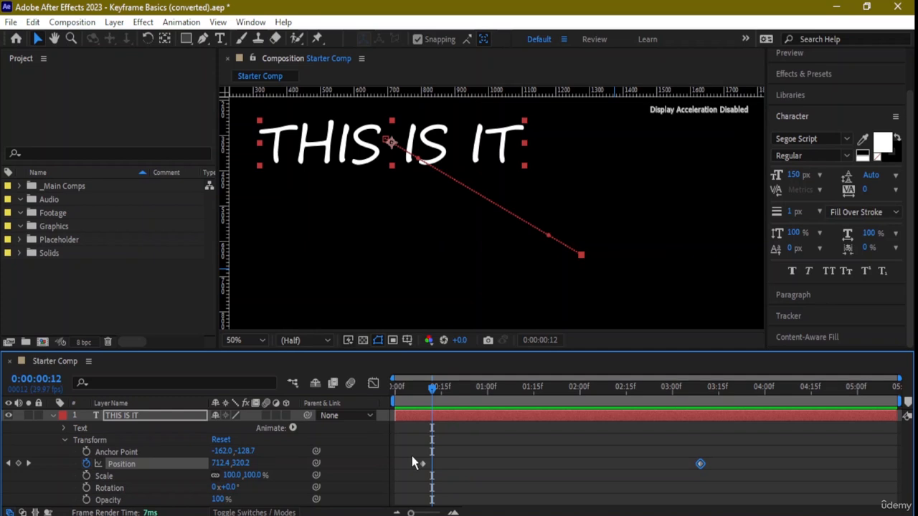
Look through the Keyframe Assistant options for the THIS IS IT layer's Position keyframes and dismiss them
{"action": "right_click", "coordinate": [129, 465]}
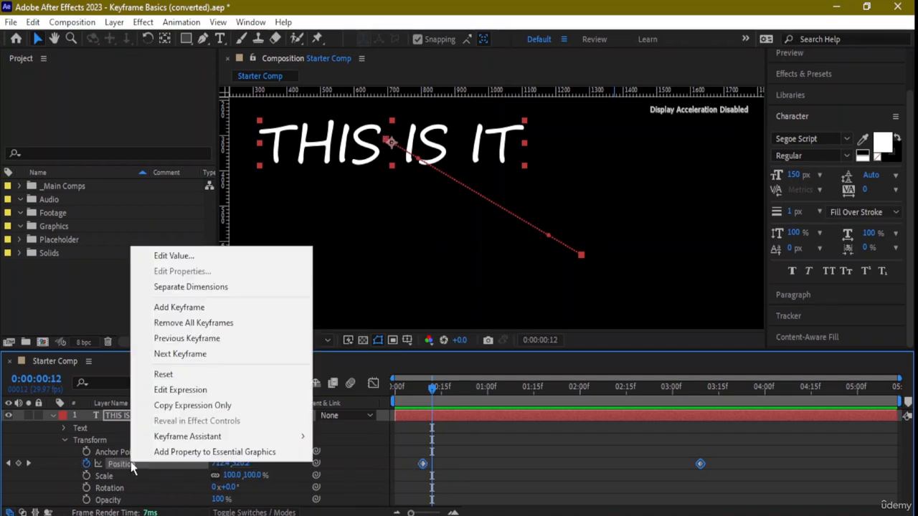
{"action": "mouse_move", "coordinate": [212, 441]}
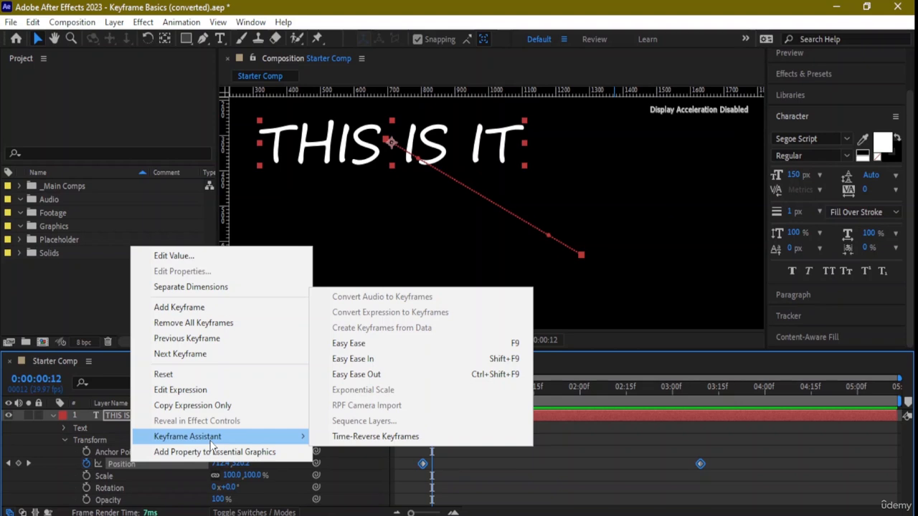
{"action": "left_click", "coordinate": [570, 270]}
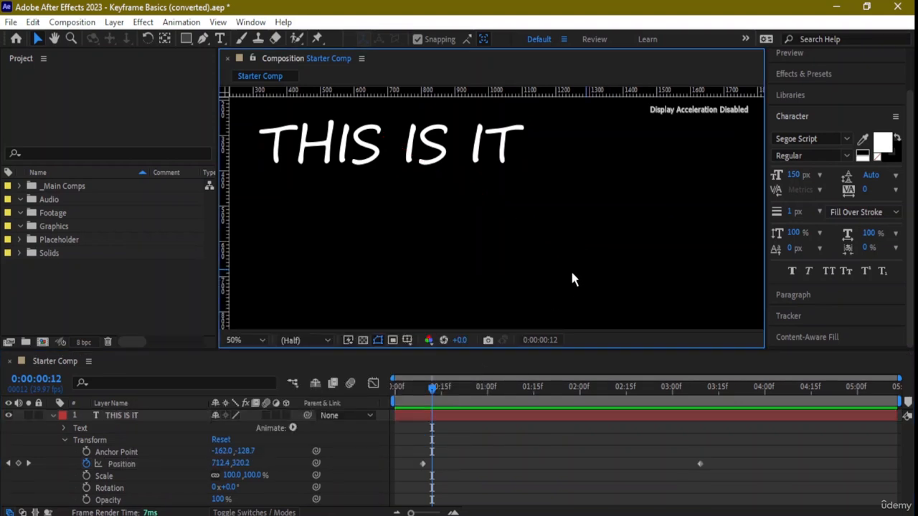
Undo the text move at 0:00:03:09 and remove the remaining Position keyframe from THIS IS IT
{"action": "left_click_drag", "start_coordinate": [423, 146], "coordinate": [445, 149]}
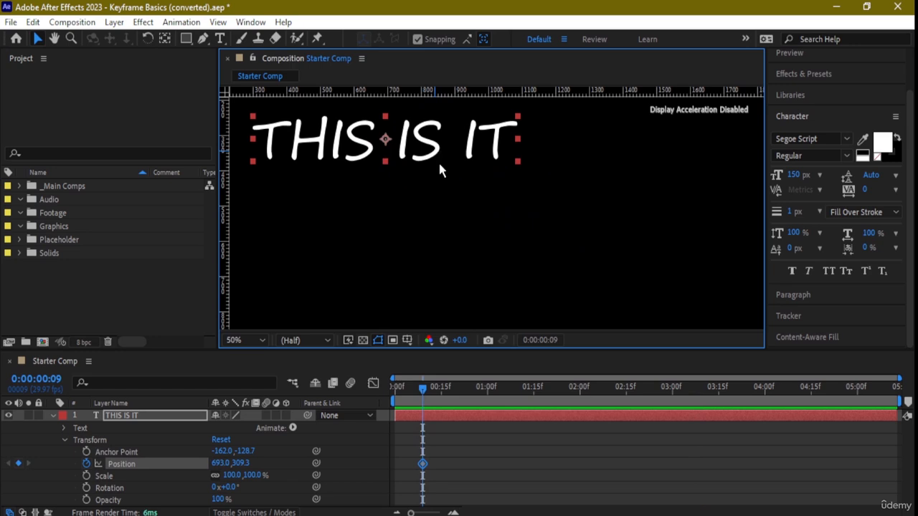
{"action": "left_click", "coordinate": [86, 464]}
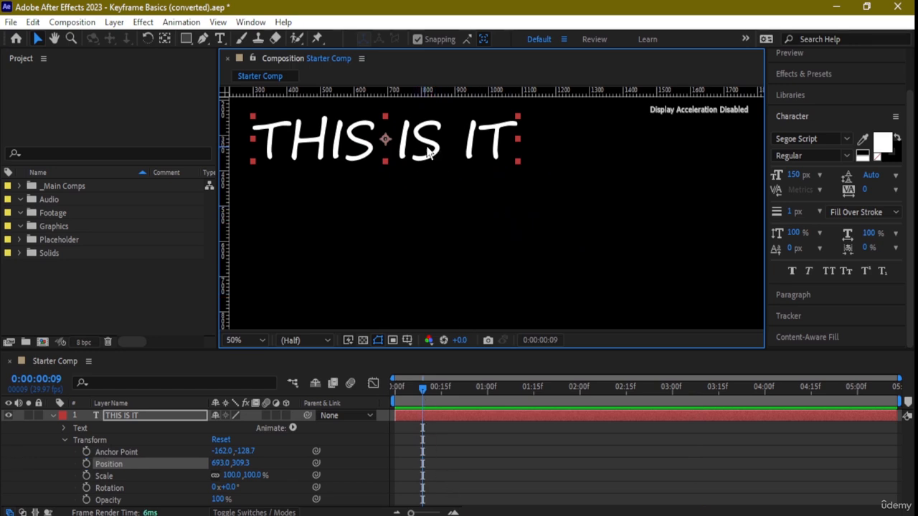
Duplicate the THIS IS IT layer, placing the copy below the original at about half its size
{"action": "key", "text": "ctrl+d"}
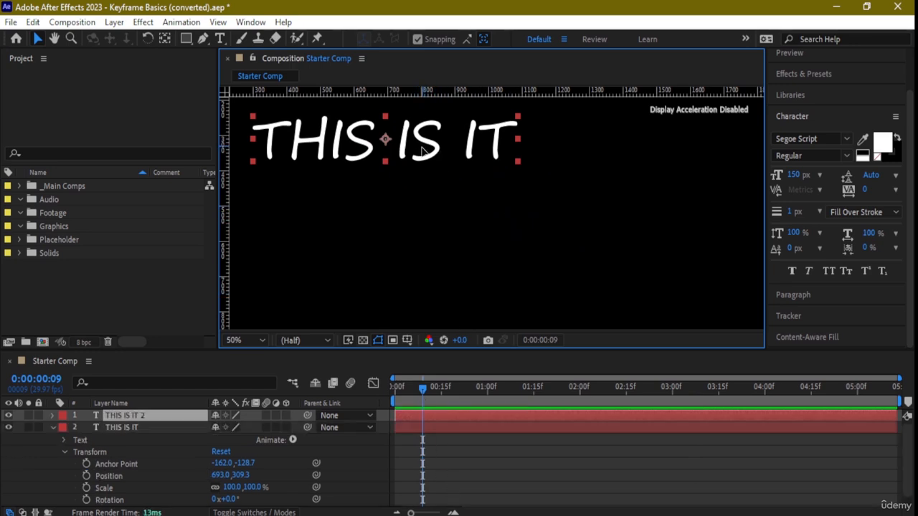
{"action": "left_click_drag", "start_coordinate": [424, 157], "coordinate": [410, 275]}
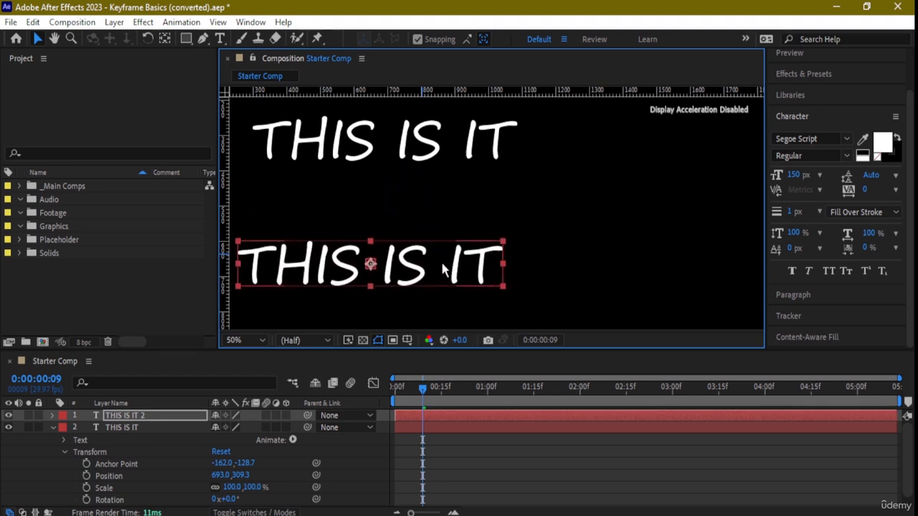
{"action": "left_click_drag", "start_coordinate": [503, 283], "coordinate": [360, 284]}
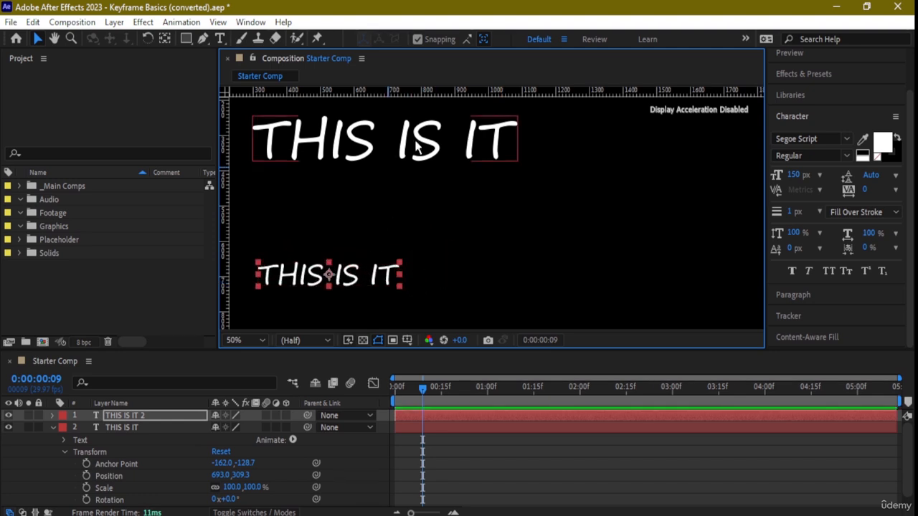
Scale the original THIS IS IT text down to about 49.8% and place it above the copy at about Position 531, 473
{"action": "left_click_drag", "start_coordinate": [458, 158], "coordinate": [453, 176]}
{"action": "left_click", "coordinate": [515, 184]}
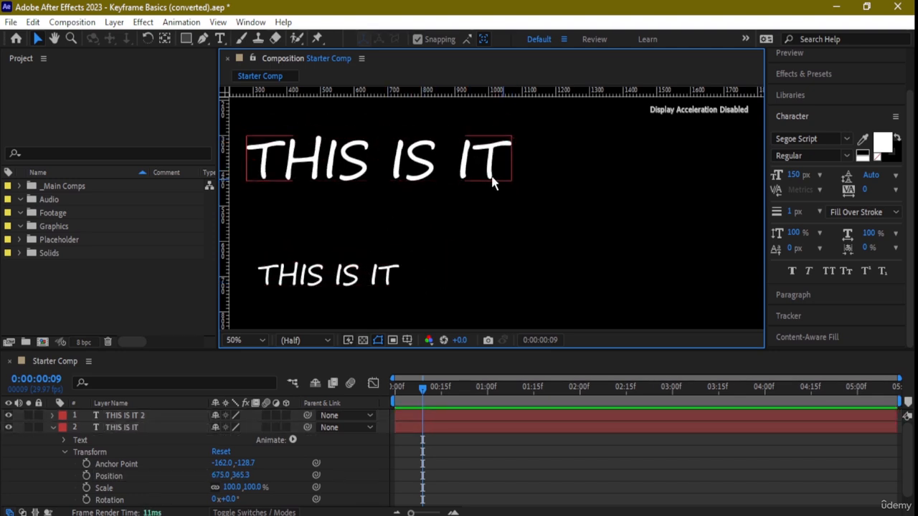
{"action": "left_click", "coordinate": [471, 171]}
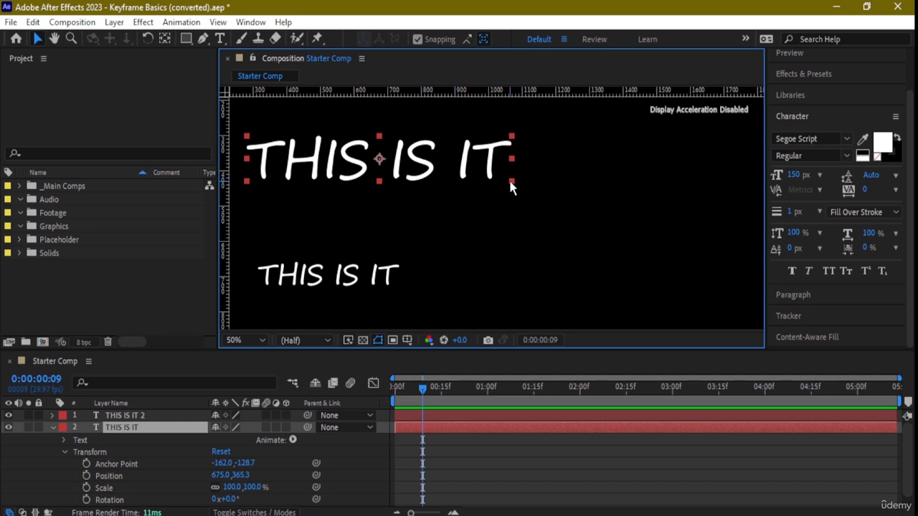
{"action": "left_click", "coordinate": [511, 186]}
{"action": "left_click", "coordinate": [503, 180]}
{"action": "left_click_drag", "start_coordinate": [513, 185], "coordinate": [363, 202]}
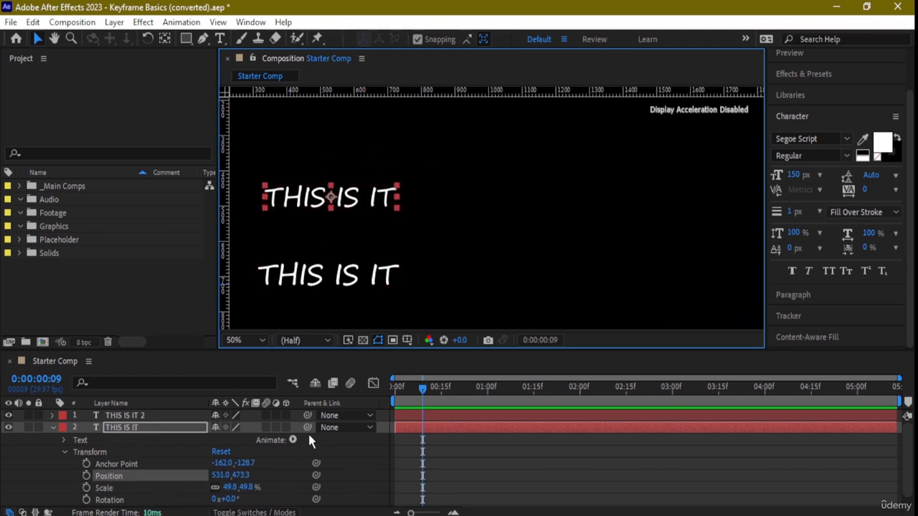
{"action": "left_click", "coordinate": [86, 475]}
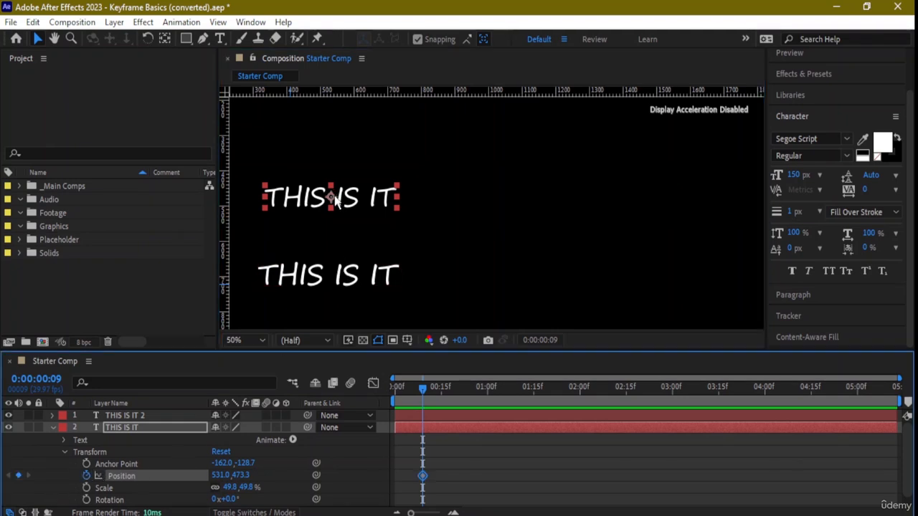
{"action": "mouse_move", "coordinate": [336, 201]}
{"action": "left_mouse_down"}
{"action": "mouse_move", "coordinate": [425, 195]}
{"action": "mouse_move", "coordinate": [322, 202]}
{"action": "left_mouse_up"}
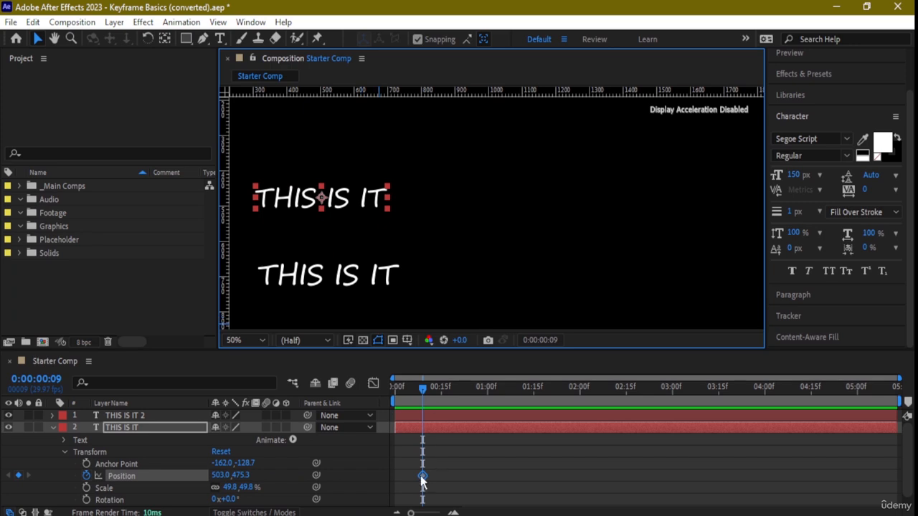
{"action": "left_click", "coordinate": [130, 428]}
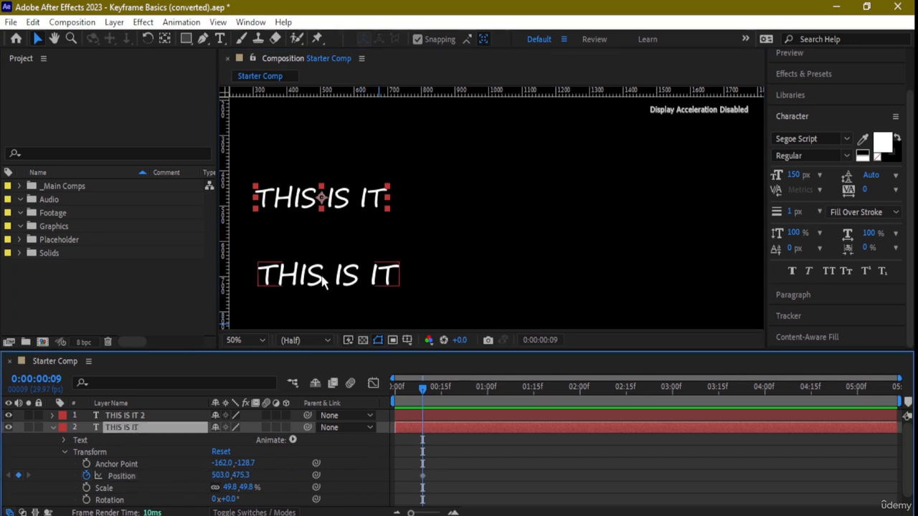
{"action": "left_click", "coordinate": [324, 278]}
{"action": "left_click", "coordinate": [143, 429]}
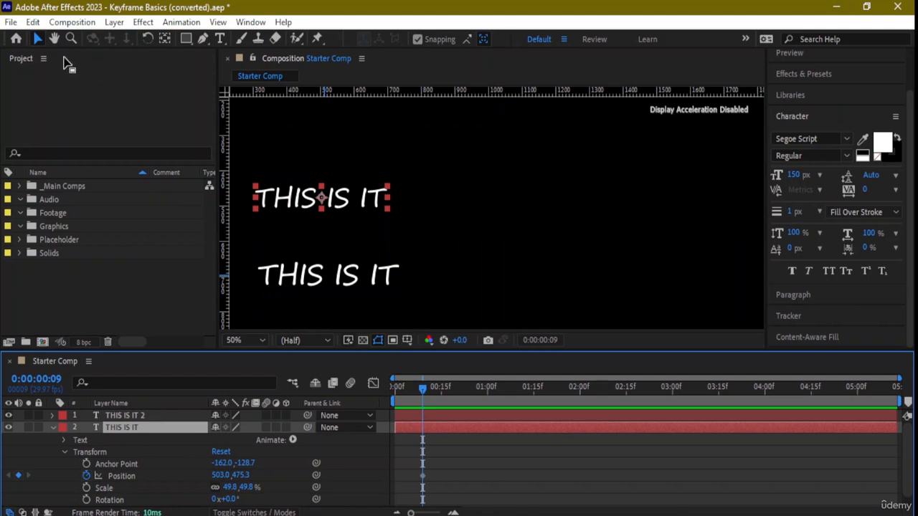
{"action": "left_click", "coordinate": [422, 476]}
{"action": "left_click_drag", "start_coordinate": [340, 214], "coordinate": [699, 179]}
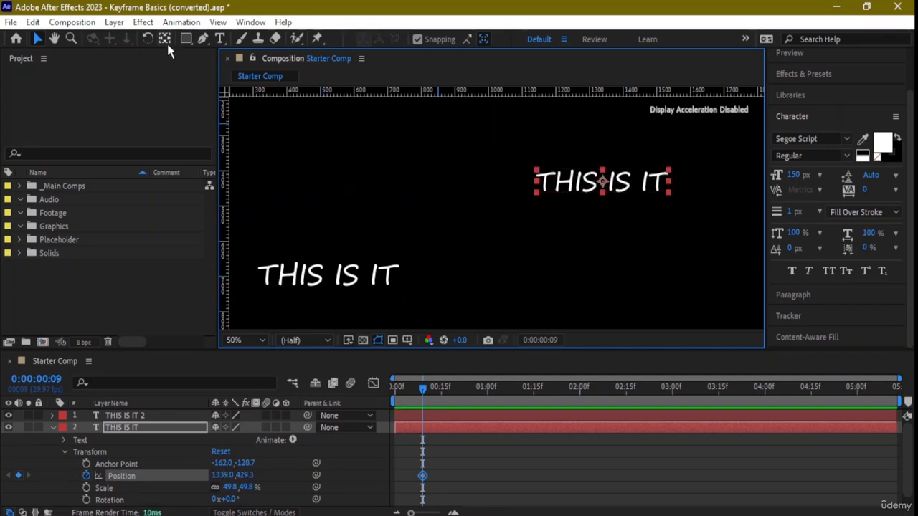
{"action": "left_click_drag", "start_coordinate": [646, 166], "coordinate": [362, 207]}
{"action": "left_click", "coordinate": [85, 476]}
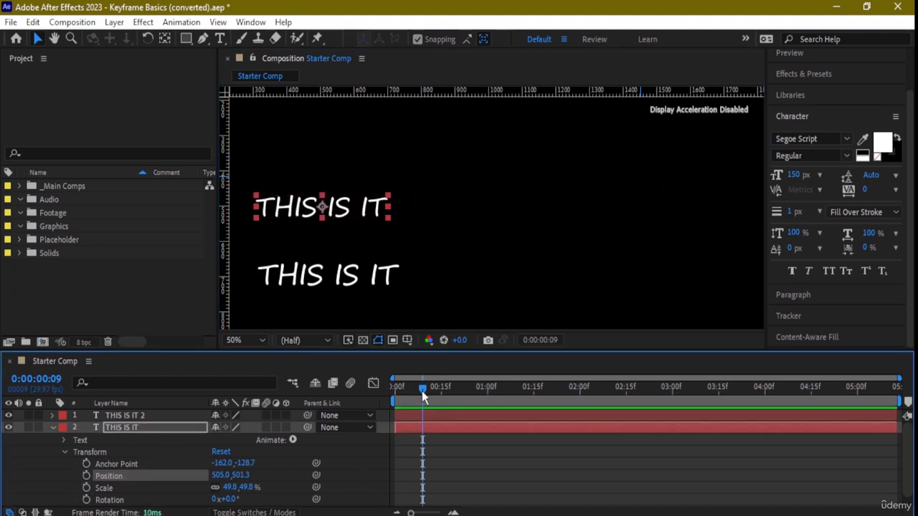
Keyframe Position of THIS IS IT at about 1467, 467 on 0:00:01:01 and at about 587, 471 on 0:00:03:22
{"action": "left_click_drag", "start_coordinate": [422, 391], "coordinate": [505, 398]}
{"action": "left_click_drag", "start_coordinate": [518, 400], "coordinate": [491, 400]}
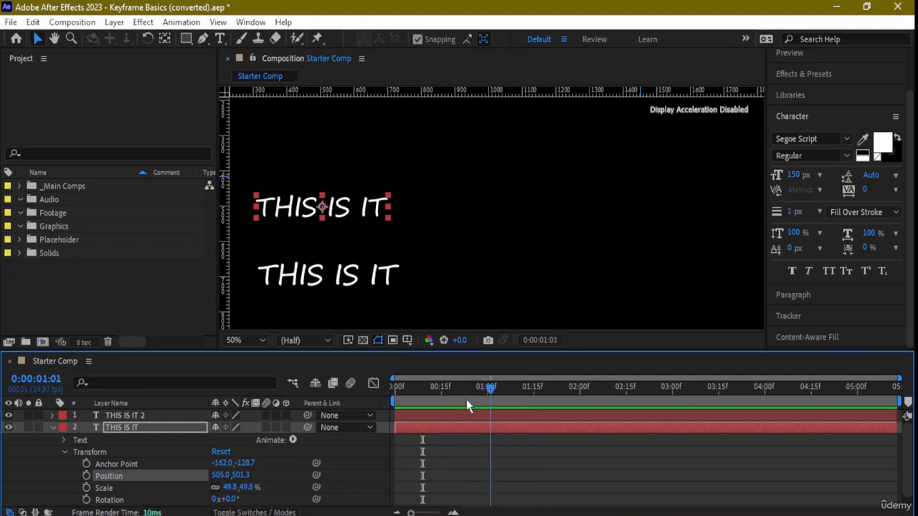
{"action": "left_click", "coordinate": [86, 476]}
{"action": "left_click_drag", "start_coordinate": [357, 216], "coordinate": [645, 194]}
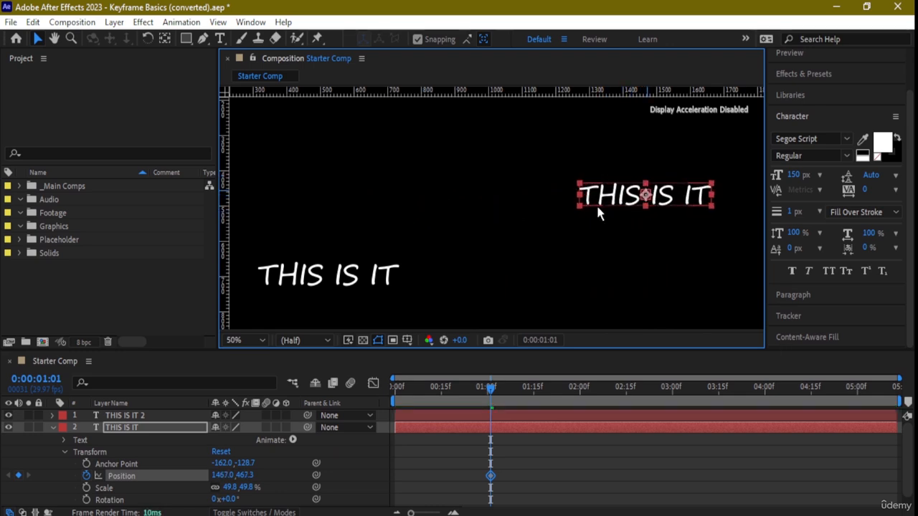
{"action": "left_click_drag", "start_coordinate": [490, 389], "coordinate": [734, 396]}
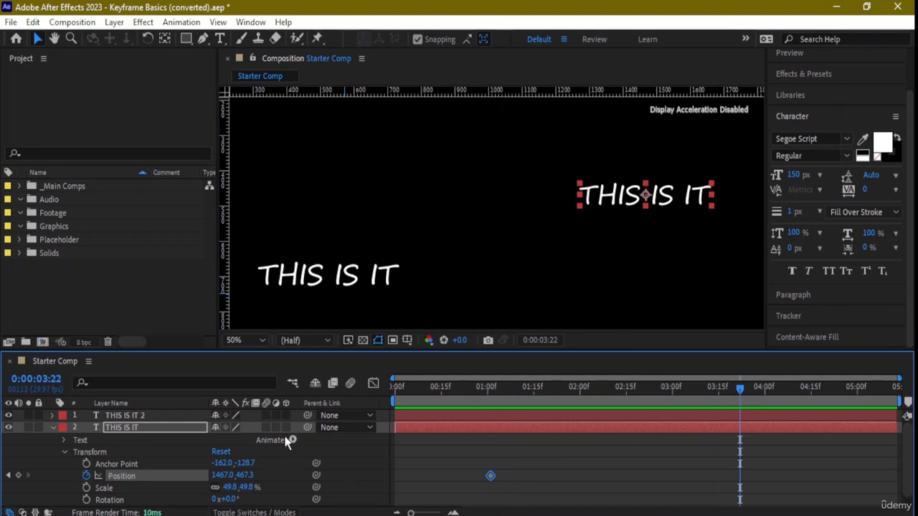
{"action": "left_click_drag", "start_coordinate": [647, 207], "coordinate": [366, 208]}
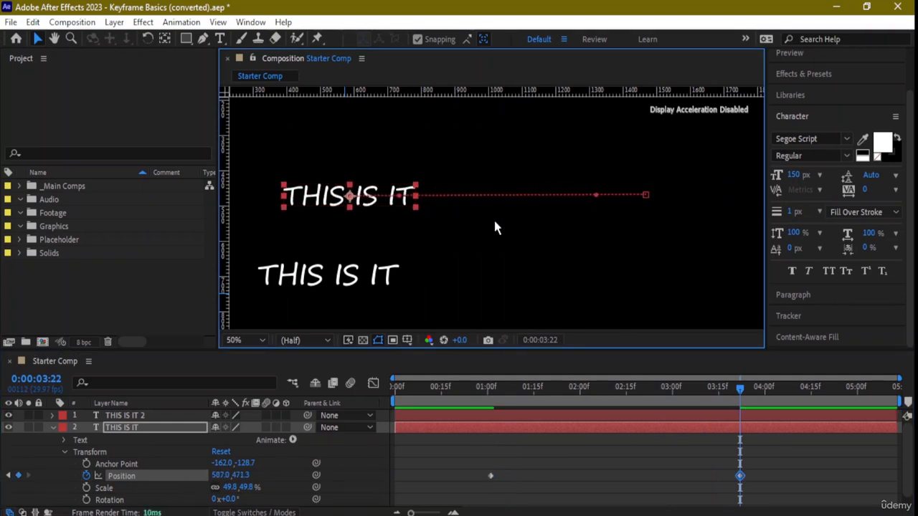
Look through the Effect and Keyframe Assistant options for the THIS IS IT 2 layer and dismiss them
{"action": "right_click", "coordinate": [353, 283]}
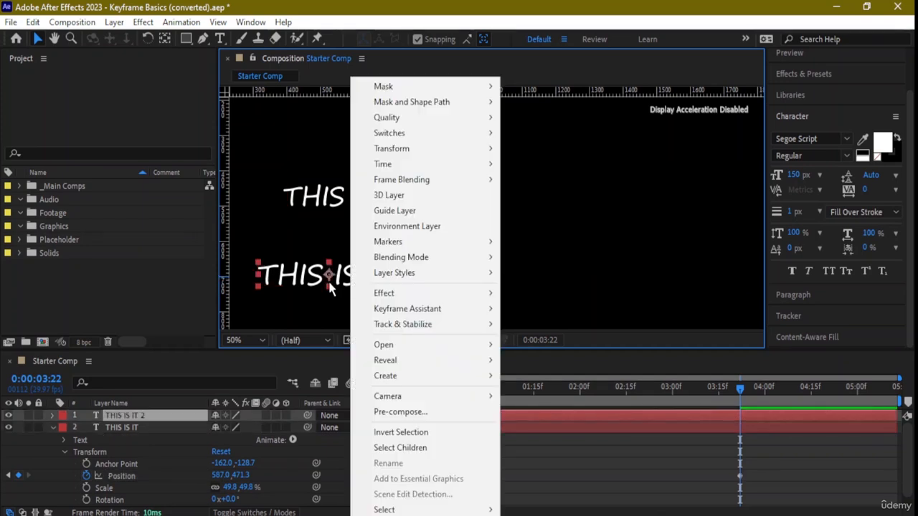
{"action": "left_click", "coordinate": [331, 287]}
{"action": "right_click", "coordinate": [169, 421]}
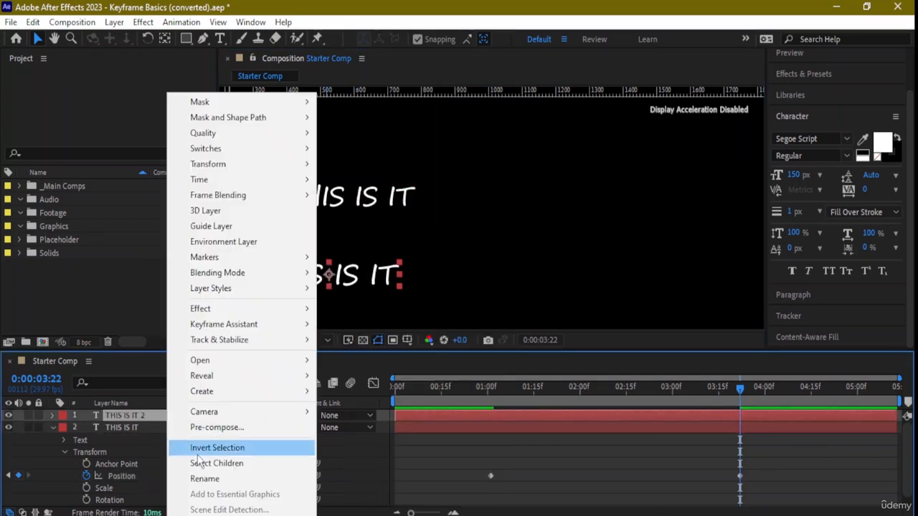
{"action": "mouse_move", "coordinate": [259, 331]}
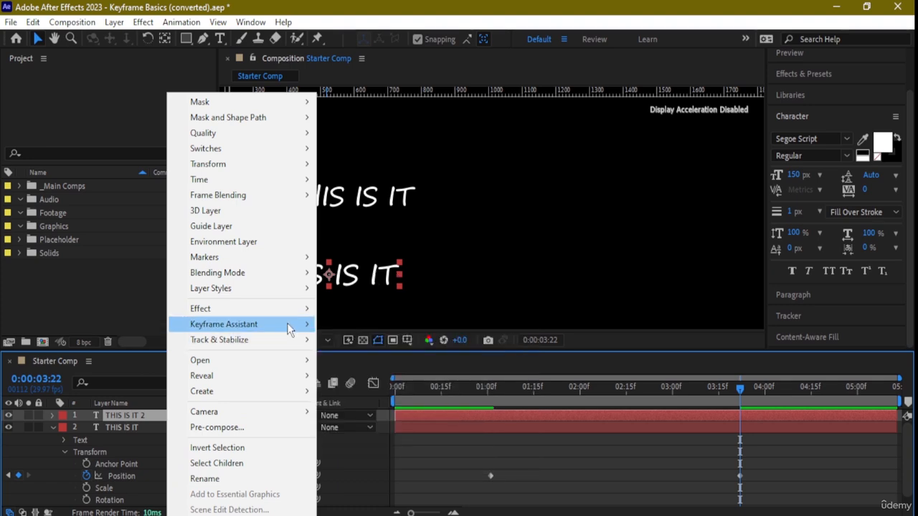
{"action": "mouse_move", "coordinate": [297, 309]}
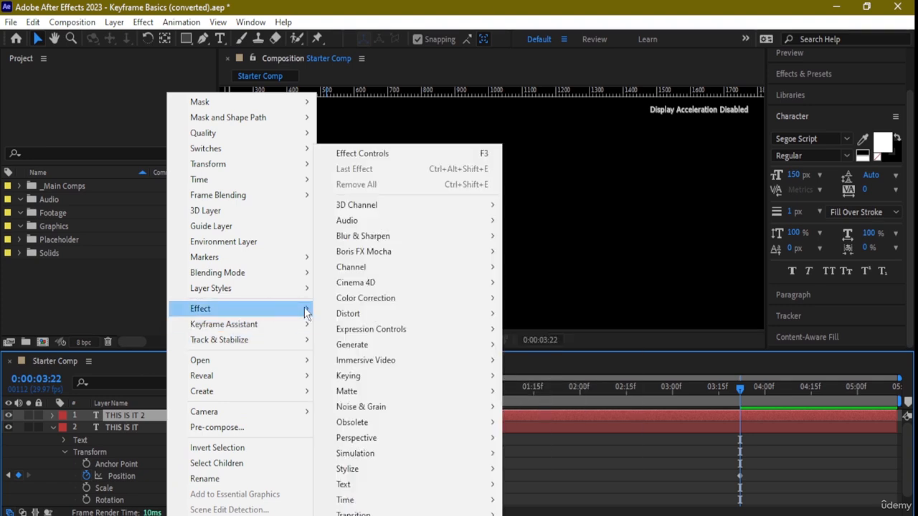
{"action": "mouse_move", "coordinate": [310, 326]}
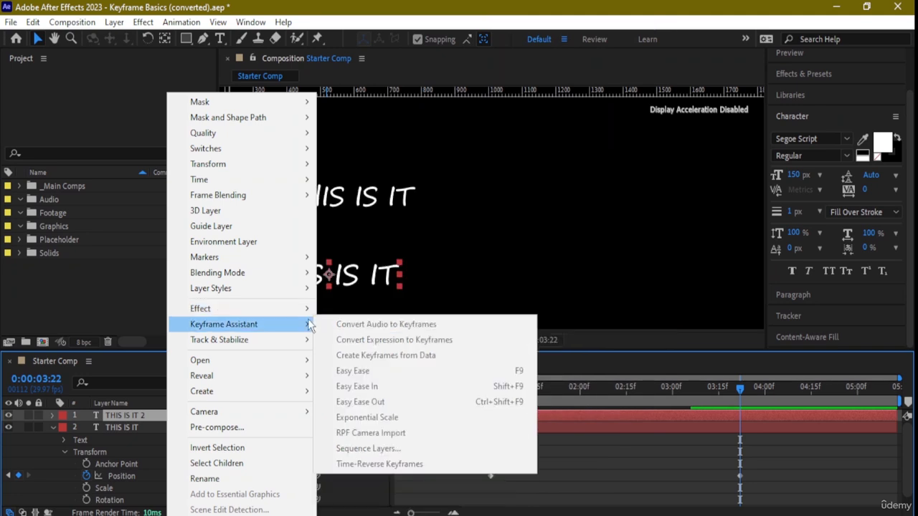
{"action": "left_click", "coordinate": [369, 258]}
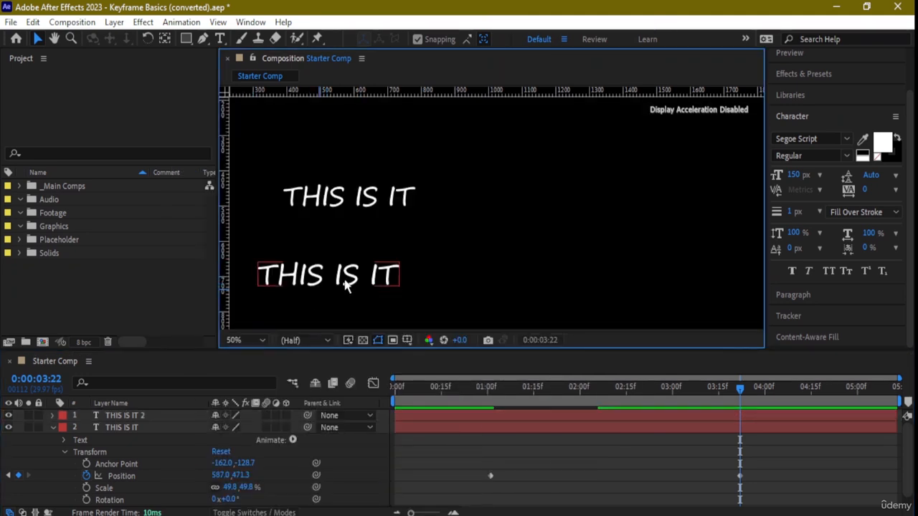
Enable Position keyframing on the THIS IS IT 2 layer with a keyframe at 0:00:01:01
{"action": "left_click", "coordinate": [347, 285]}
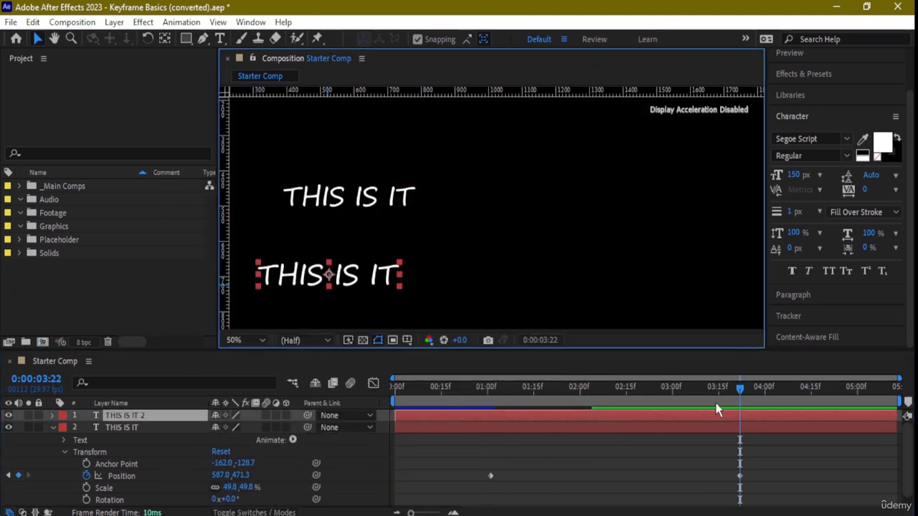
{"action": "left_click_drag", "start_coordinate": [740, 388], "coordinate": [492, 430]}
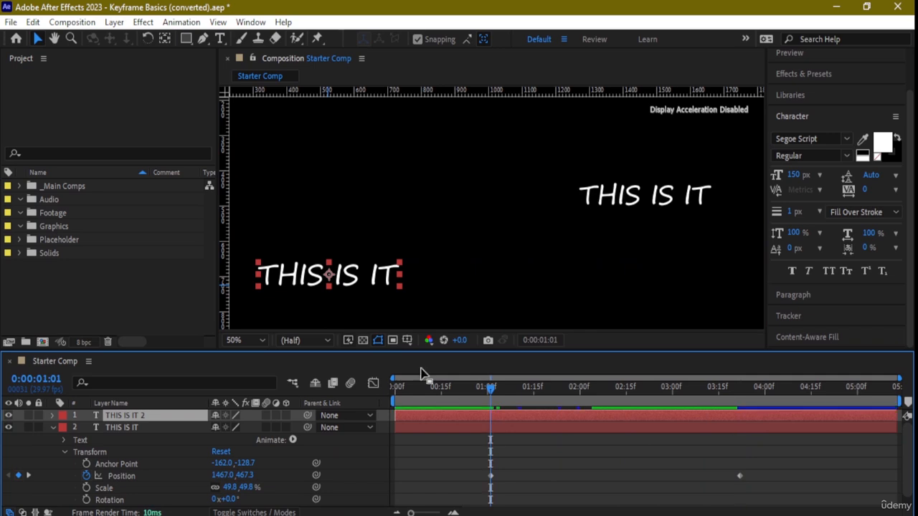
{"action": "left_click", "coordinate": [361, 293]}
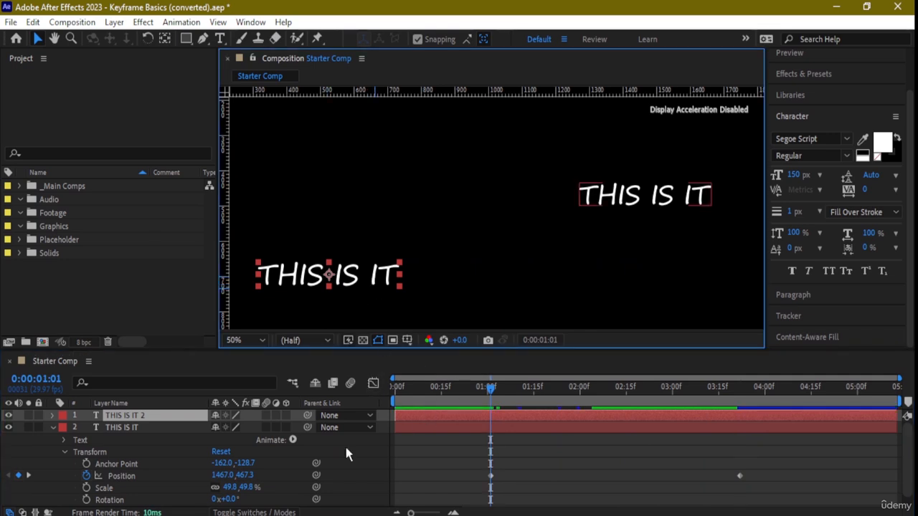
{"action": "left_click", "coordinate": [53, 416]}
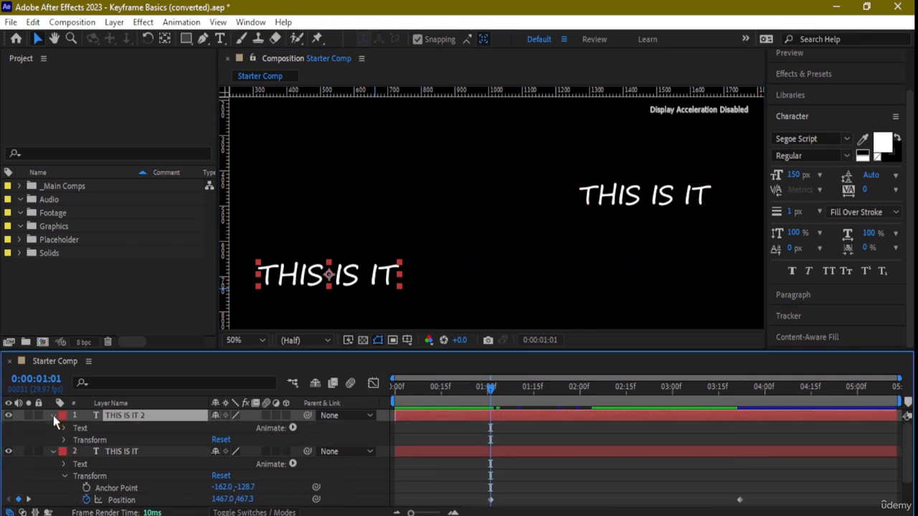
{"action": "left_click", "coordinate": [64, 440]}
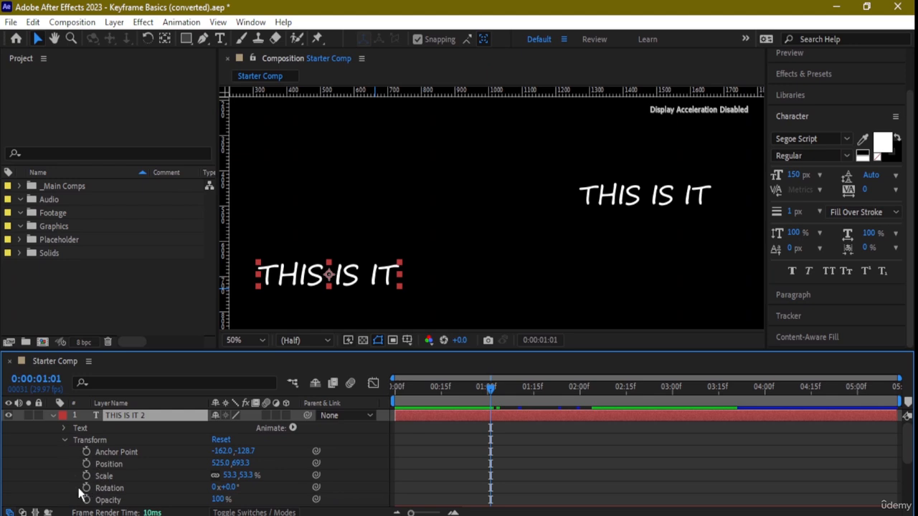
{"action": "left_click", "coordinate": [86, 464]}
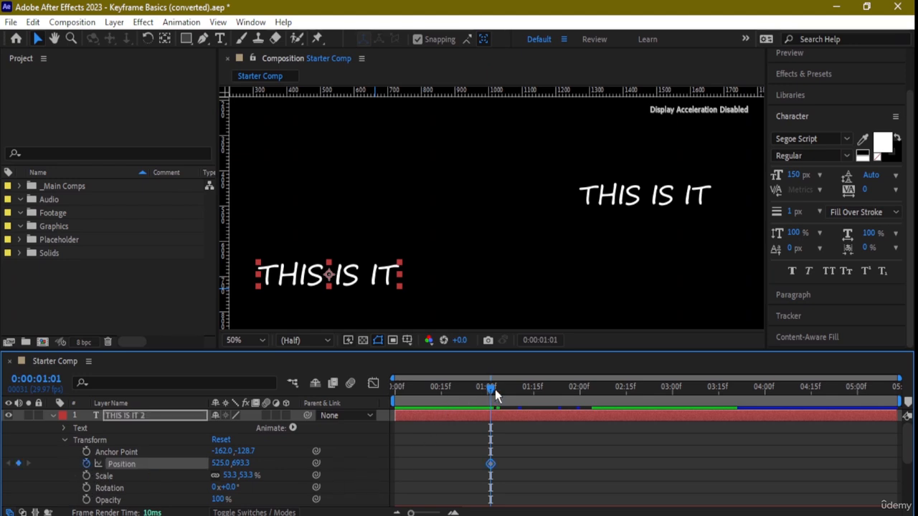
Keyframe THIS IS IT 2 at 0:00:03:22 with Position about 1421, 685, and collapse both layers' properties
{"action": "left_click_drag", "start_coordinate": [495, 396], "coordinate": [743, 397]}
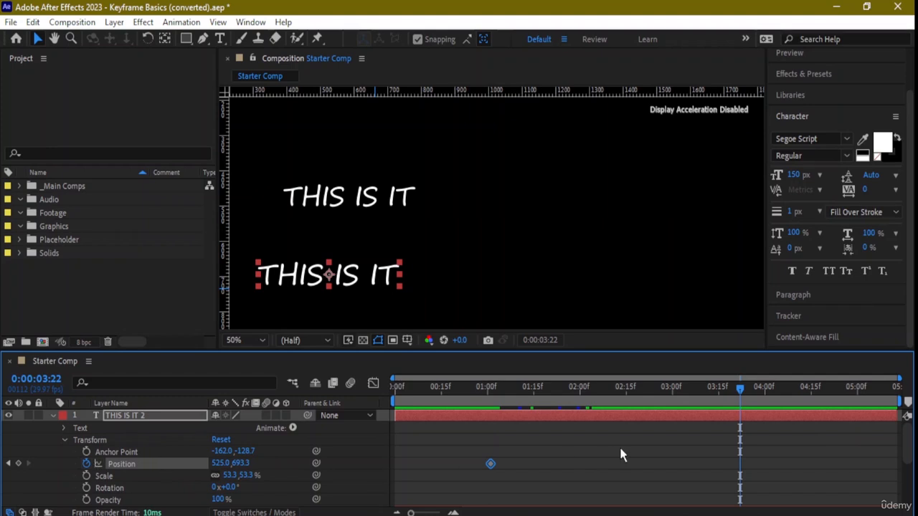
{"action": "left_click_drag", "start_coordinate": [352, 277], "coordinate": [657, 279]}
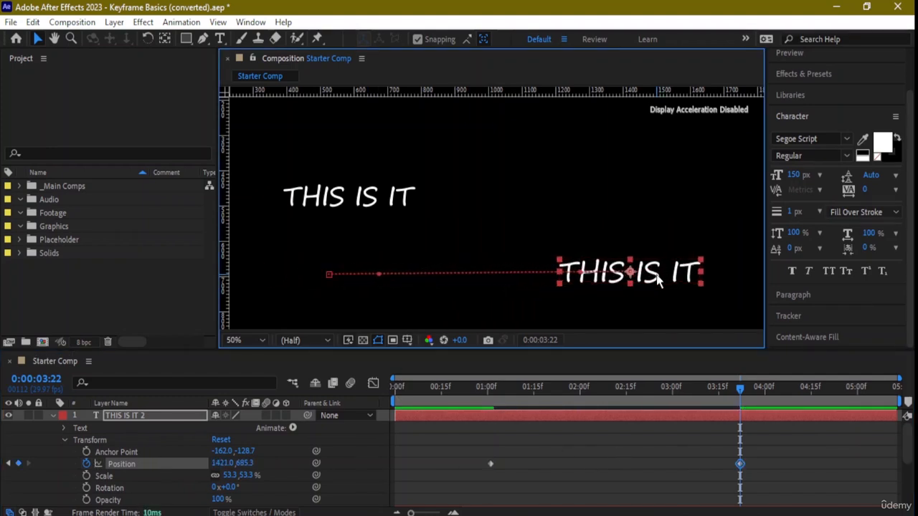
{"action": "left_click", "coordinate": [52, 415]}
{"action": "left_click", "coordinate": [51, 426]}
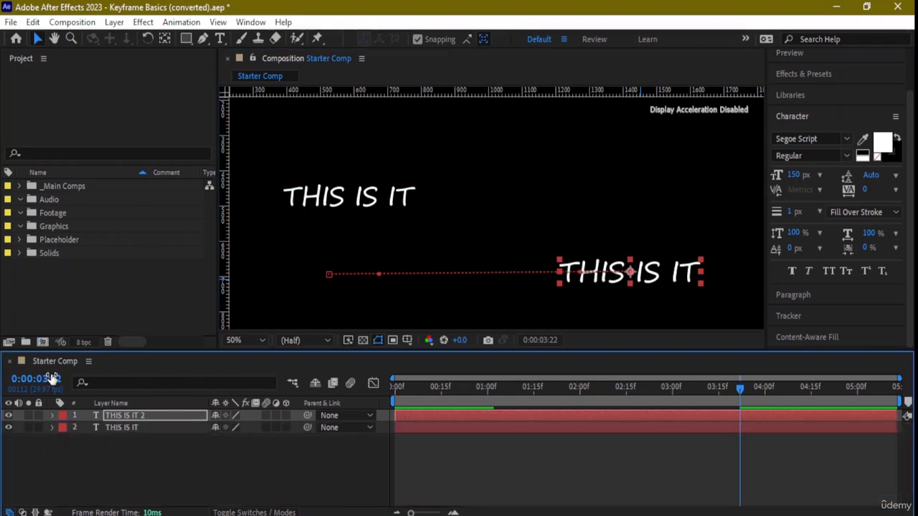
Apply Easy Ease to both Position keyframes of the THIS IS IT 2 layer
{"action": "right_click", "coordinate": [172, 420]}
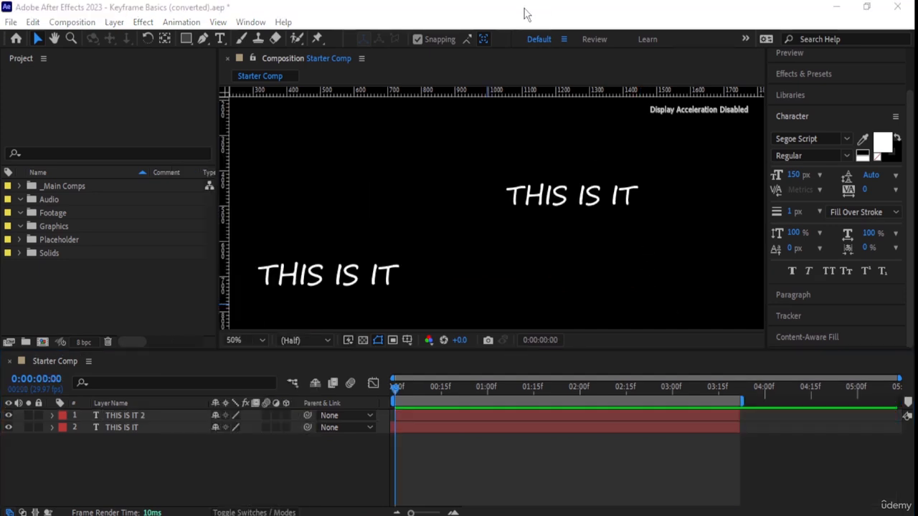
{"action": "left_click", "coordinate": [524, 9]}
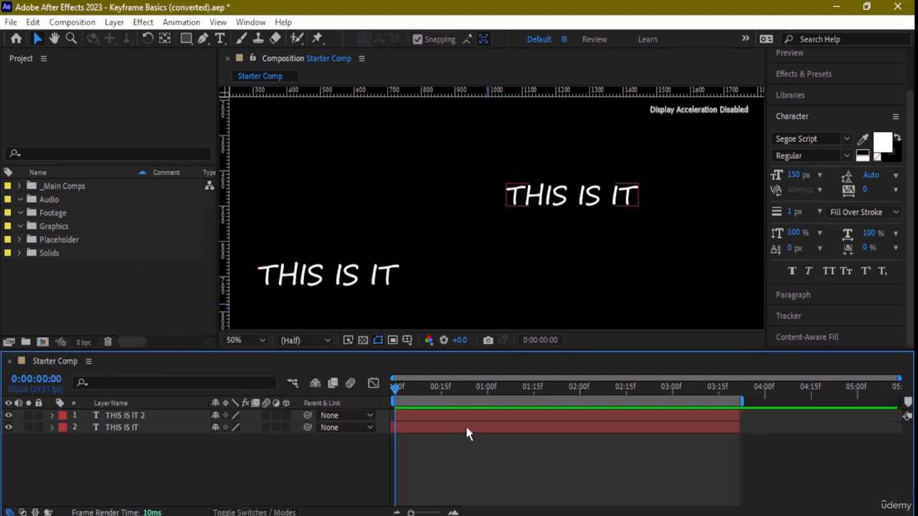
{"action": "left_click", "coordinate": [50, 416]}
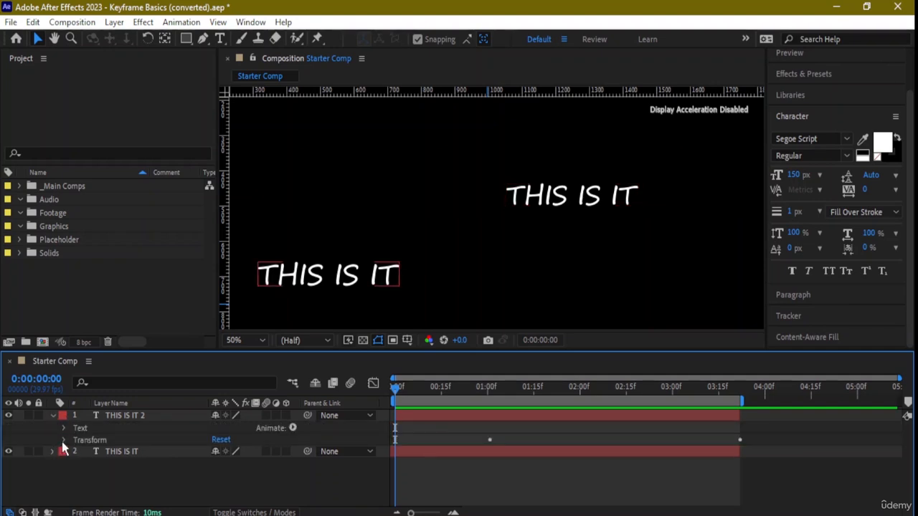
{"action": "left_click", "coordinate": [63, 441]}
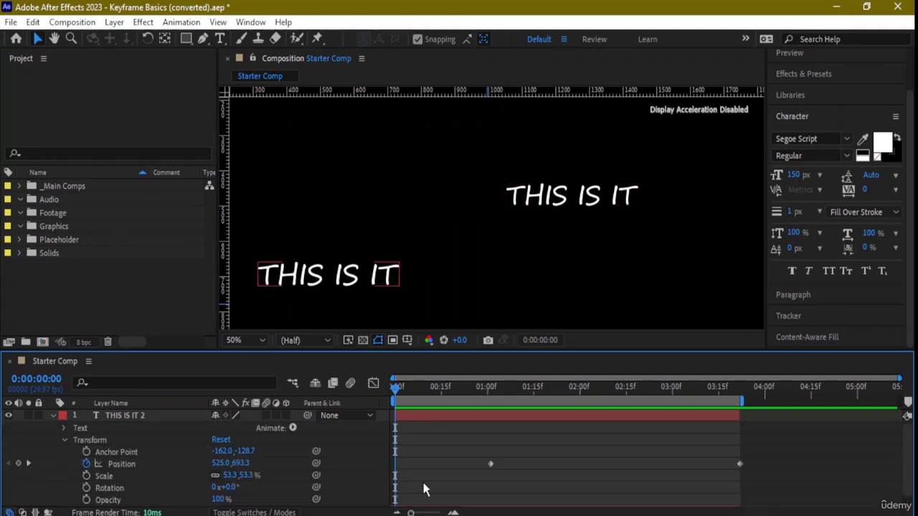
{"action": "scroll", "coordinate": [423, 484], "scroll_direction": "down", "scroll_amount": 1}
{"action": "left_click_drag", "start_coordinate": [453, 444], "coordinate": [786, 459]}
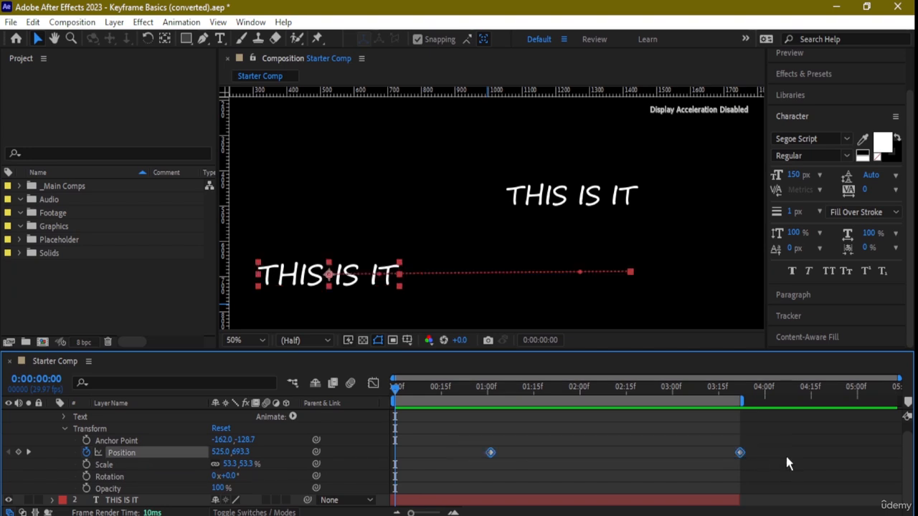
{"action": "right_click", "coordinate": [493, 460]}
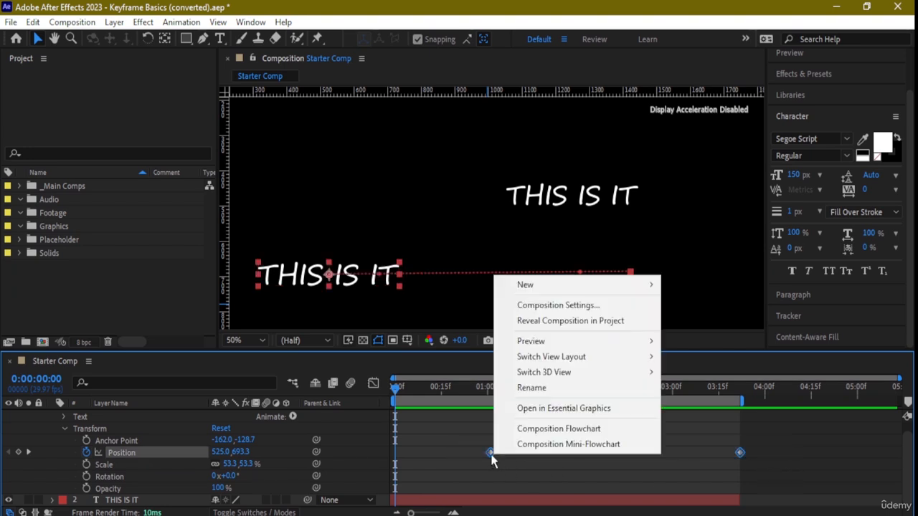
{"action": "right_click", "coordinate": [489, 455]}
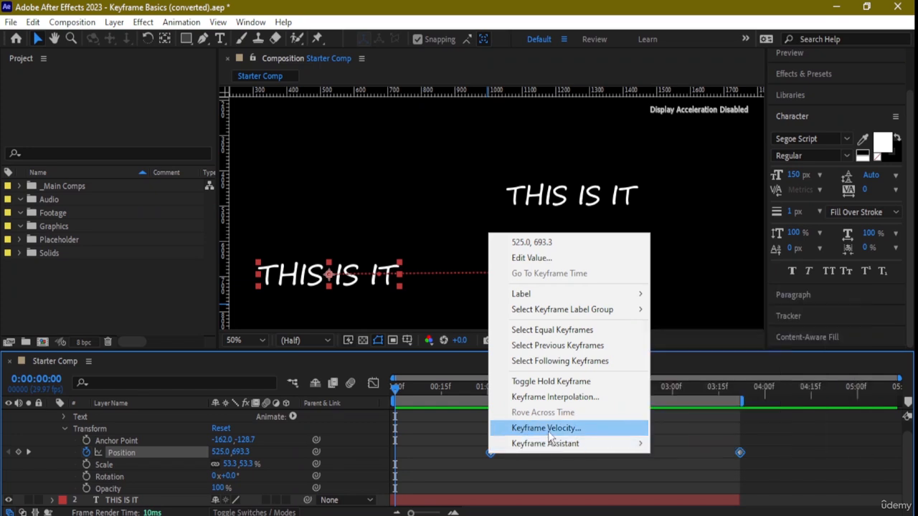
{"action": "mouse_move", "coordinate": [567, 446]}
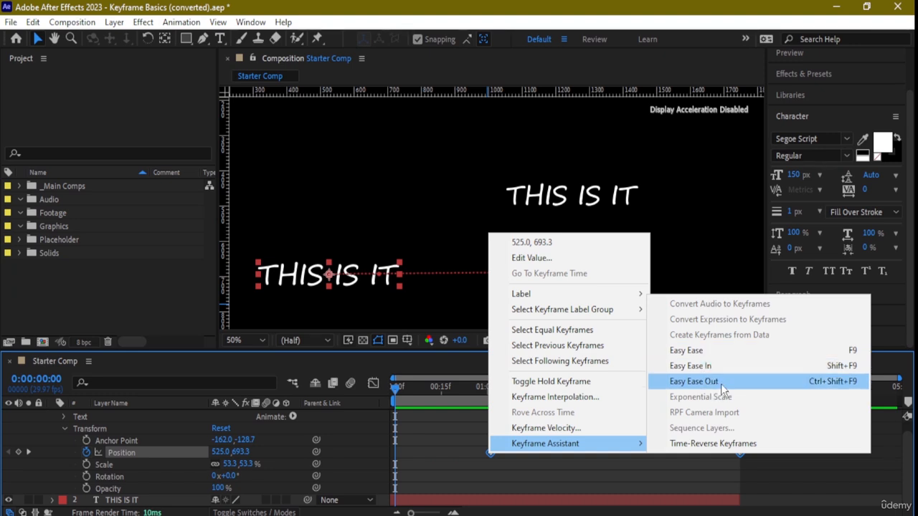
{"action": "left_click", "coordinate": [750, 349]}
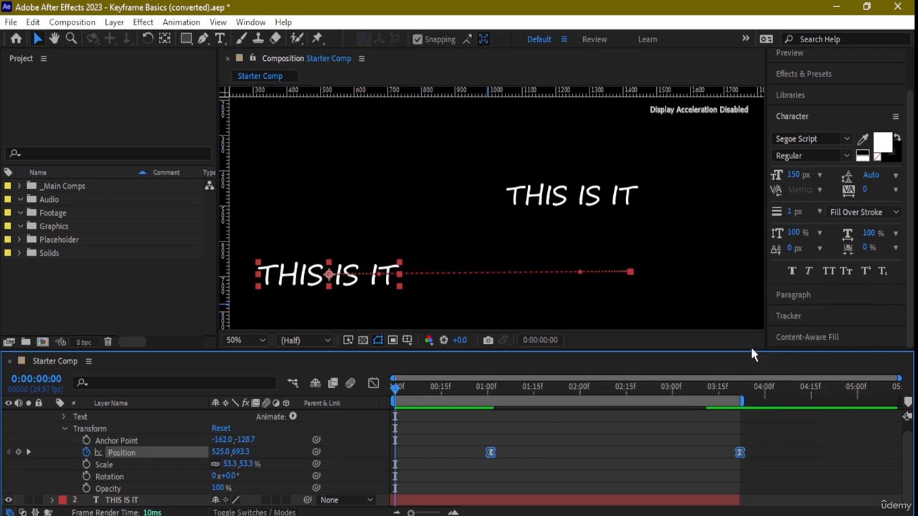
Preview the animation, and extend the work area and the THIS IS IT layer slightly beyond 0:00:03:22
{"action": "left_click", "coordinate": [526, 422]}
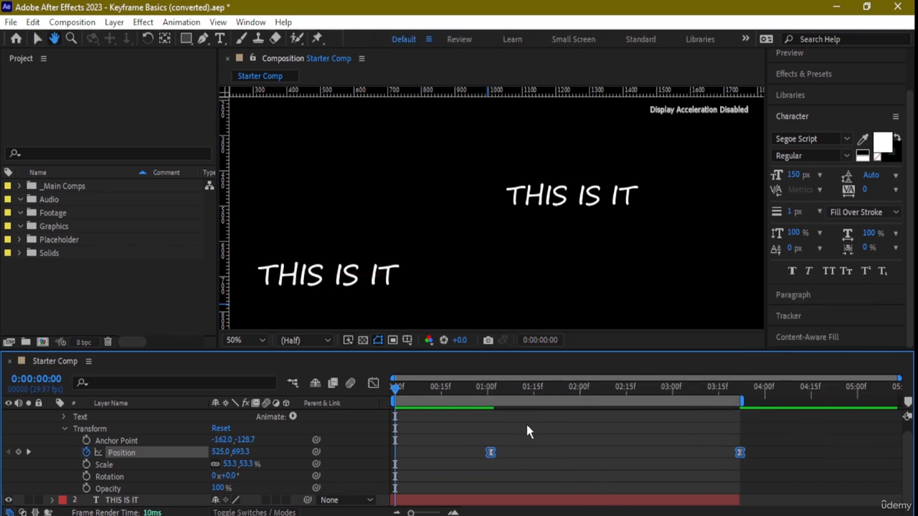
{"action": "key", "text": "space"}
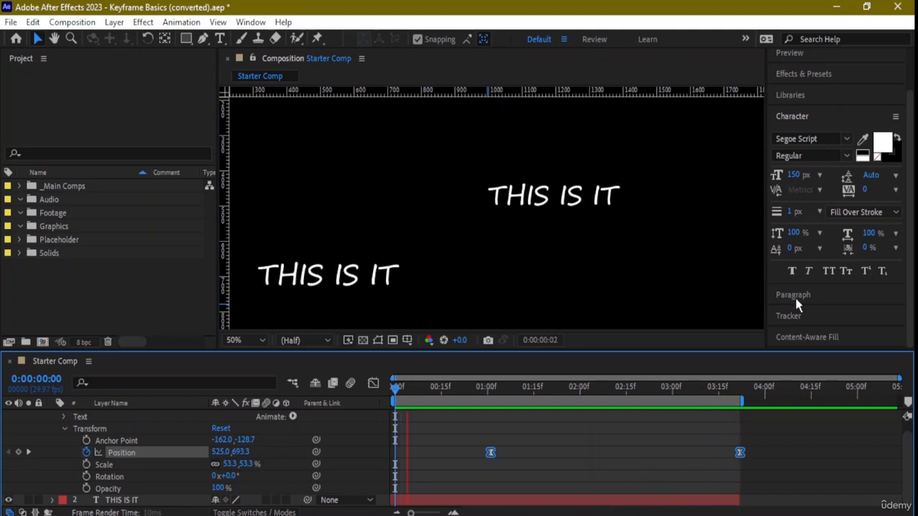
{"action": "left_click_drag", "start_coordinate": [753, 400], "coordinate": [759, 400]}
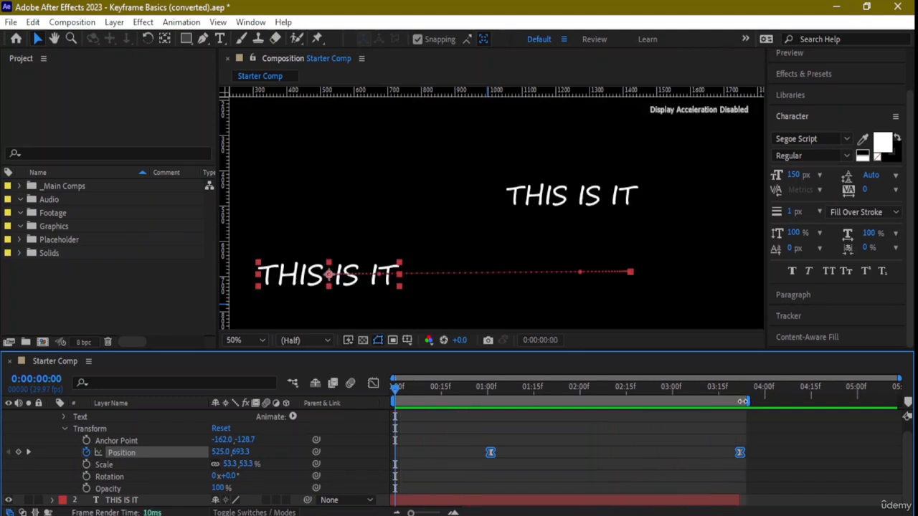
{"action": "left_click_drag", "start_coordinate": [743, 500], "coordinate": [748, 500]}
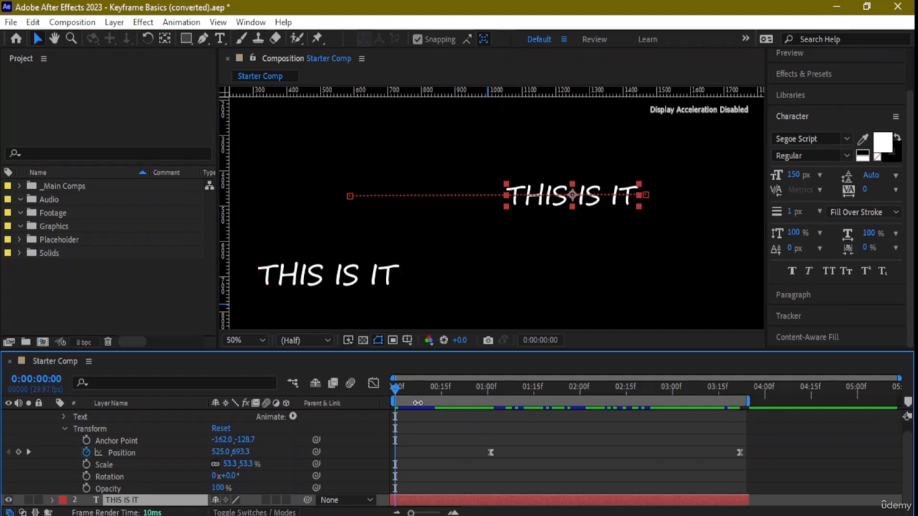
Play the composition to compare the eased and linear text motion, and return the playhead to 0:00:00:00
{"action": "key", "text": "space"}
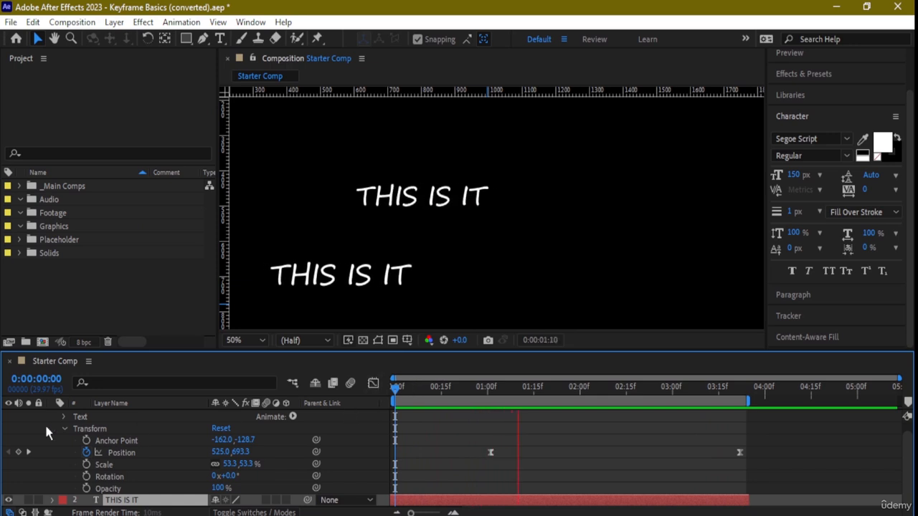
{"action": "scroll", "coordinate": [40, 441], "scroll_direction": "up", "scroll_amount": 1}
{"action": "left_click", "coordinate": [63, 440]}
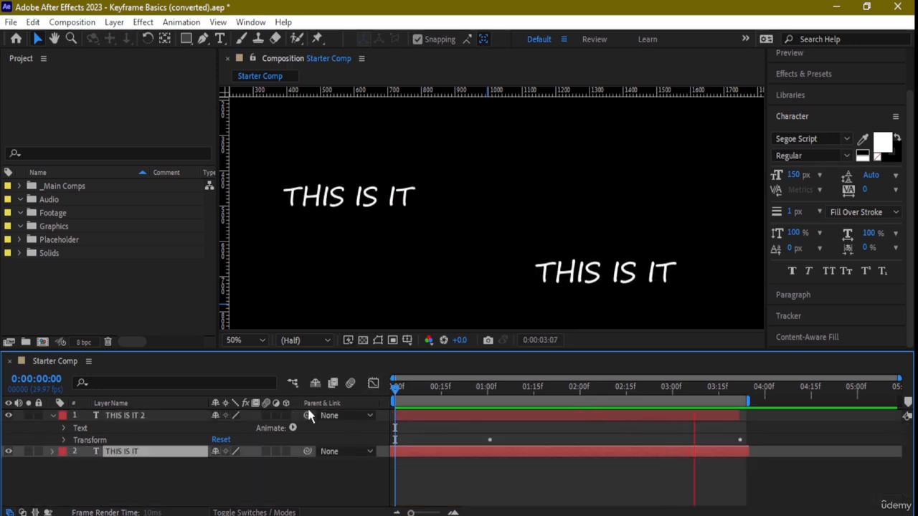
{"action": "left_click", "coordinate": [463, 426]}
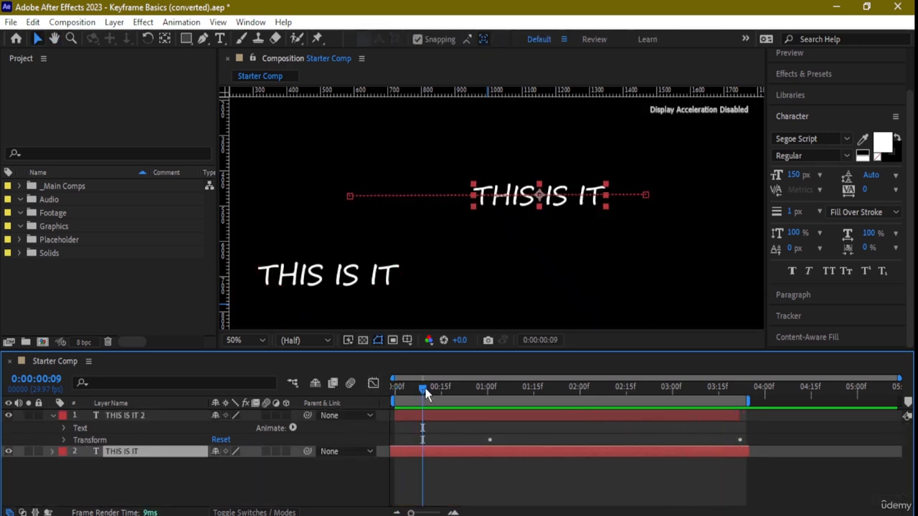
{"action": "left_click_drag", "start_coordinate": [426, 393], "coordinate": [347, 393]}
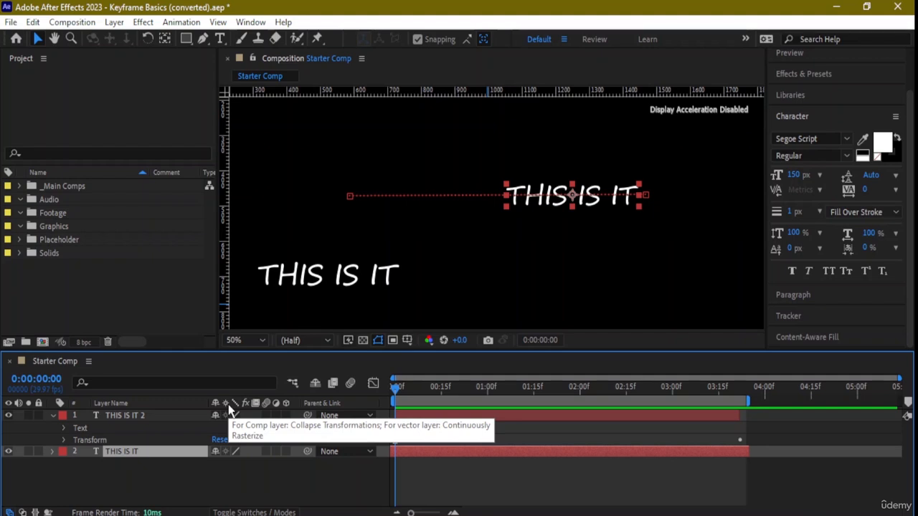
Switch Fast Previews to Wireframe and back to Off (Final Quality)
{"action": "left_click", "coordinate": [349, 341]}
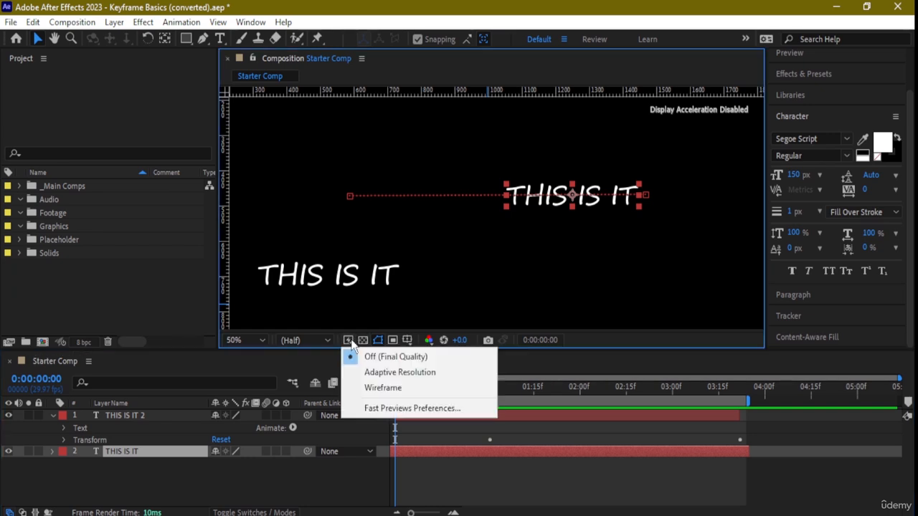
{"action": "left_click", "coordinate": [382, 387]}
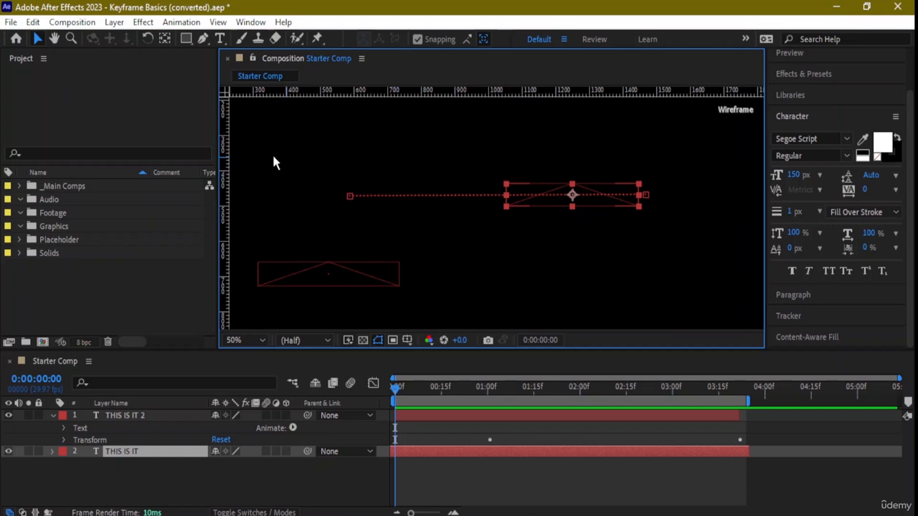
{"action": "left_click", "coordinate": [363, 340]}
{"action": "left_click", "coordinate": [374, 357]}
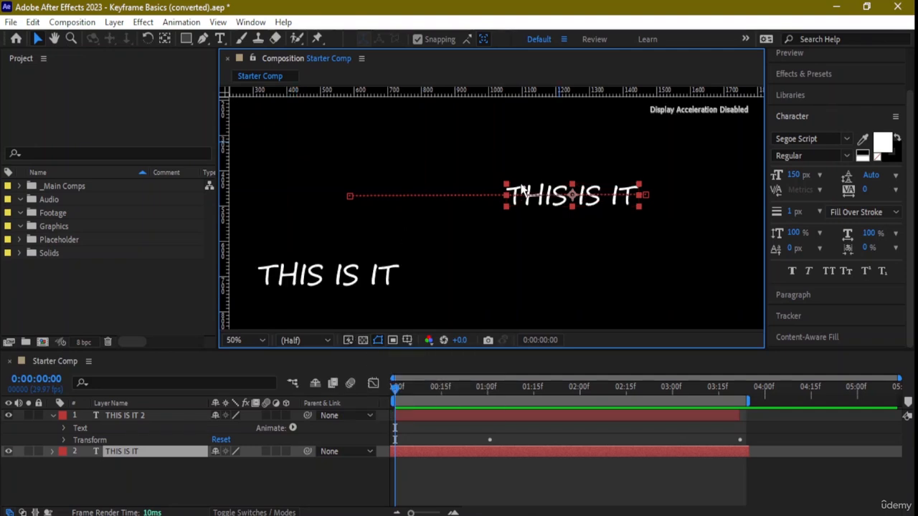
Extend the end of the THIS IS IT 2 layer to match the end of THIS IS IT
{"action": "left_click", "coordinate": [372, 223]}
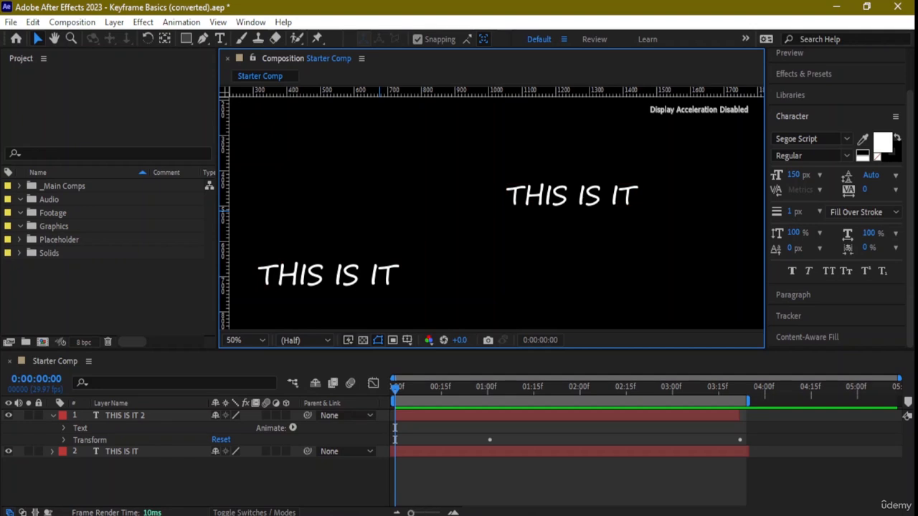
{"action": "left_click", "coordinate": [411, 512]}
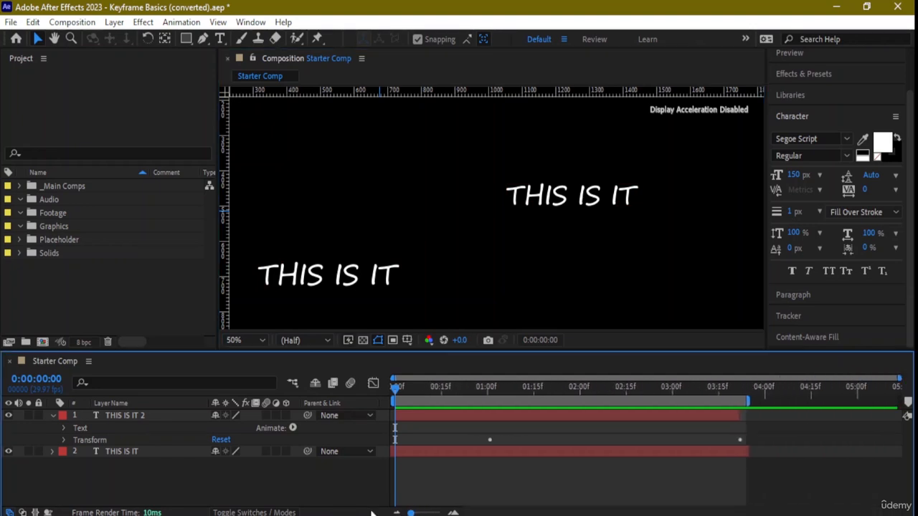
{"action": "left_click", "coordinate": [737, 414]}
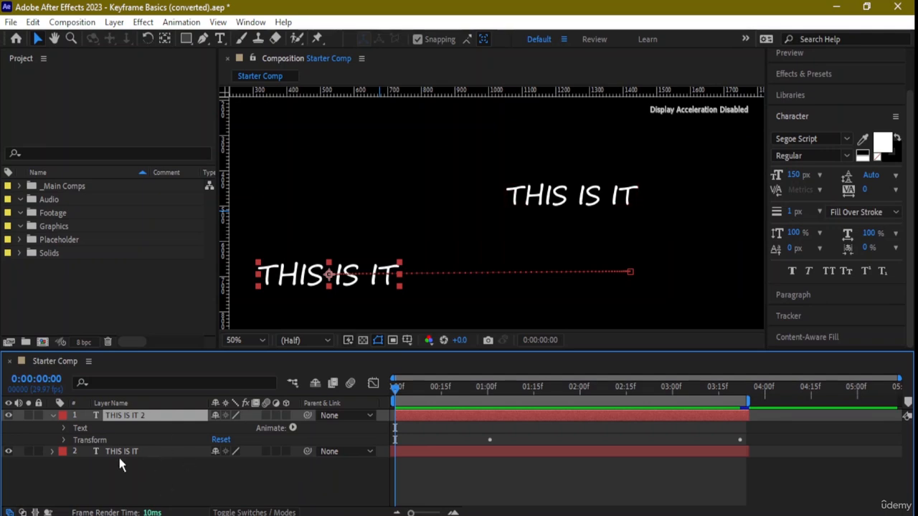
Set the composition's preview resolution to Full and show the whole frame at 25%
{"action": "left_click", "coordinate": [327, 341]}
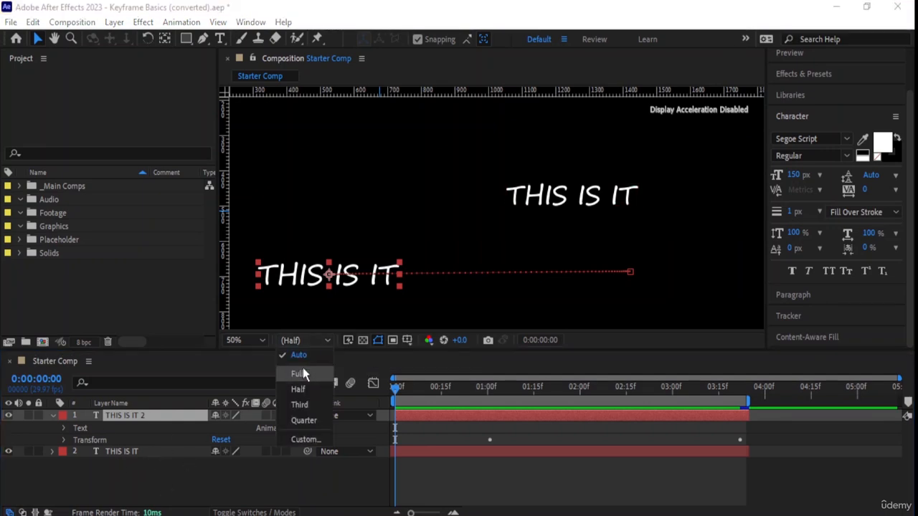
{"action": "left_click", "coordinate": [303, 370]}
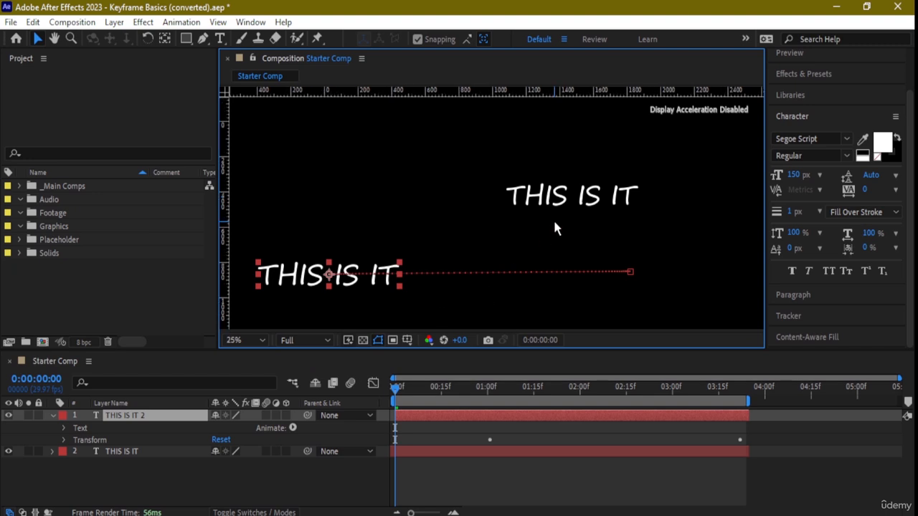
{"action": "scroll", "coordinate": [553, 228], "scroll_direction": "down", "scroll_amount": 1}
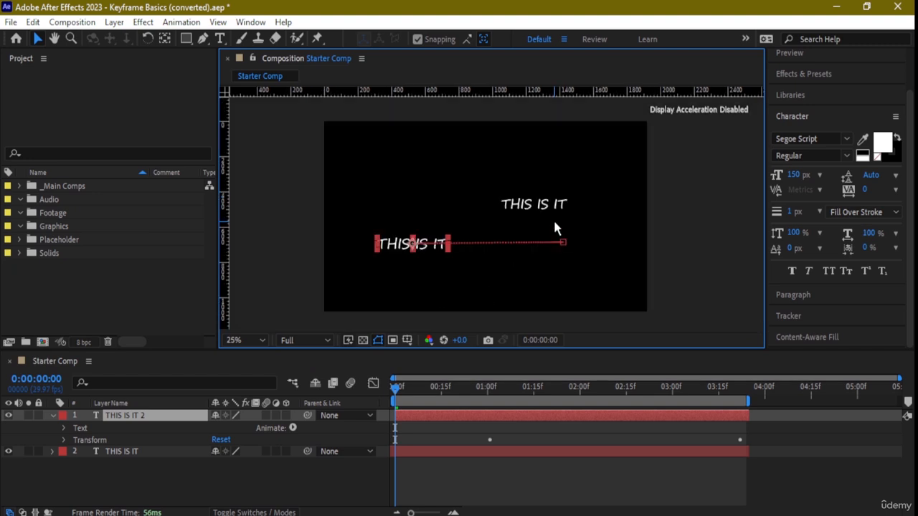
Turn on the composition's Grid overlay, inspect both texts against it at several magnifications, and hide the grid again
{"action": "left_click", "coordinate": [410, 344]}
{"action": "left_click", "coordinate": [430, 389]}
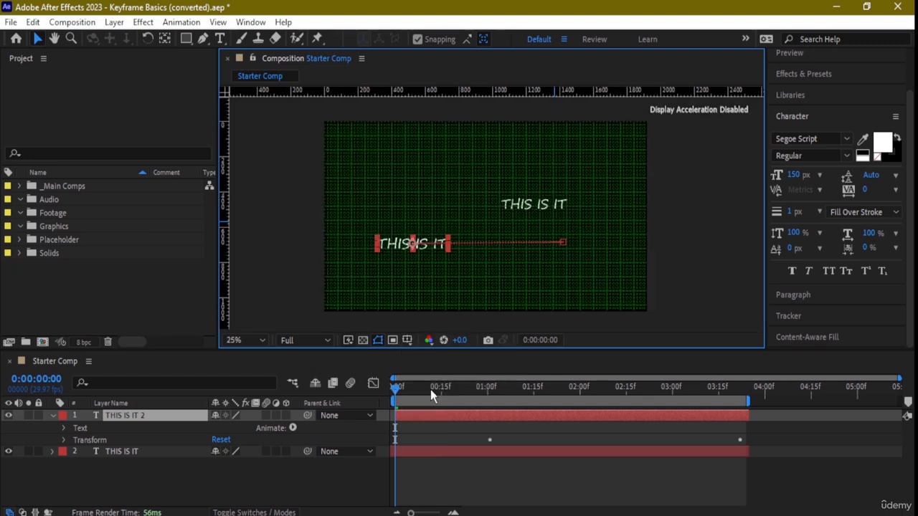
{"action": "scroll", "coordinate": [502, 253], "scroll_direction": "up", "scroll_amount": 4}
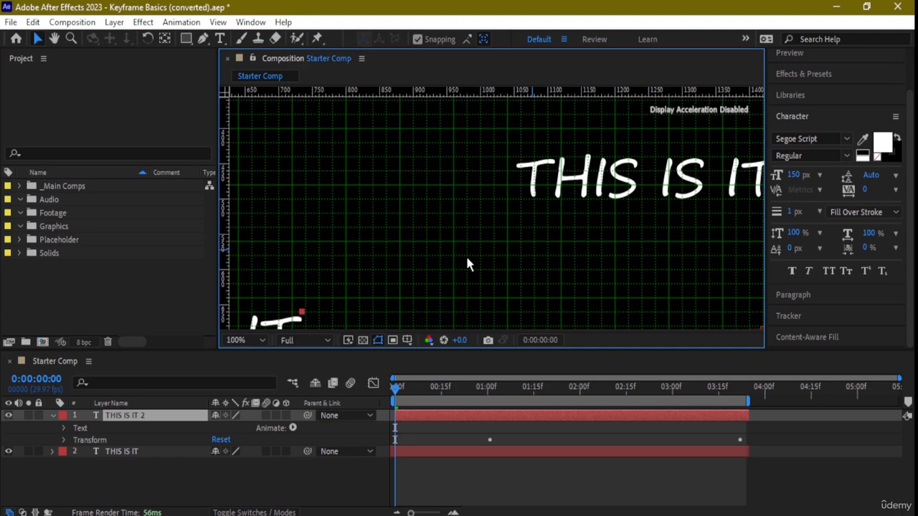
{"action": "scroll", "coordinate": [308, 255], "scroll_direction": "down", "scroll_amount": 2}
{"action": "scroll", "coordinate": [316, 251], "scroll_direction": "up", "scroll_amount": 2}
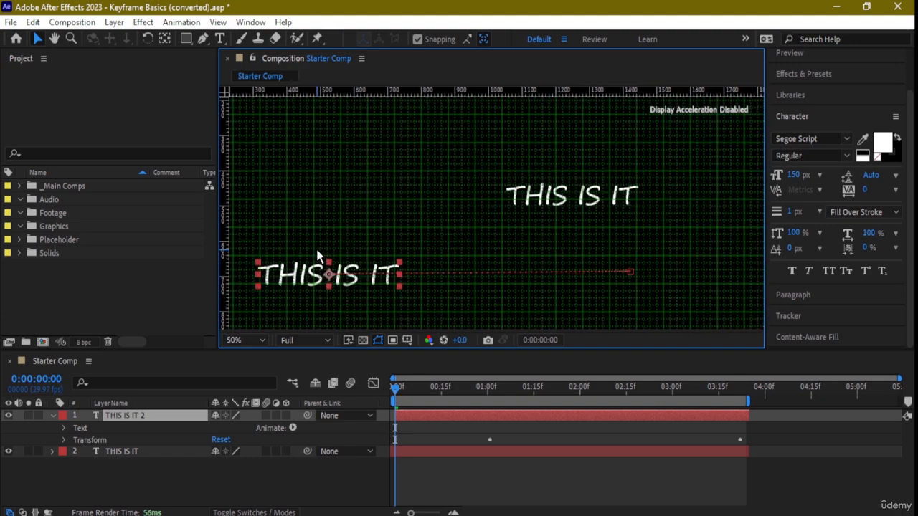
{"action": "scroll", "coordinate": [315, 247], "scroll_direction": "down", "scroll_amount": 2}
{"action": "key", "text": "h"}
{"action": "left_click_drag", "start_coordinate": [440, 154], "coordinate": [376, 218]}
{"action": "key", "text": "v"}
{"action": "scroll", "coordinate": [377, 218], "scroll_direction": "down", "scroll_amount": 2}
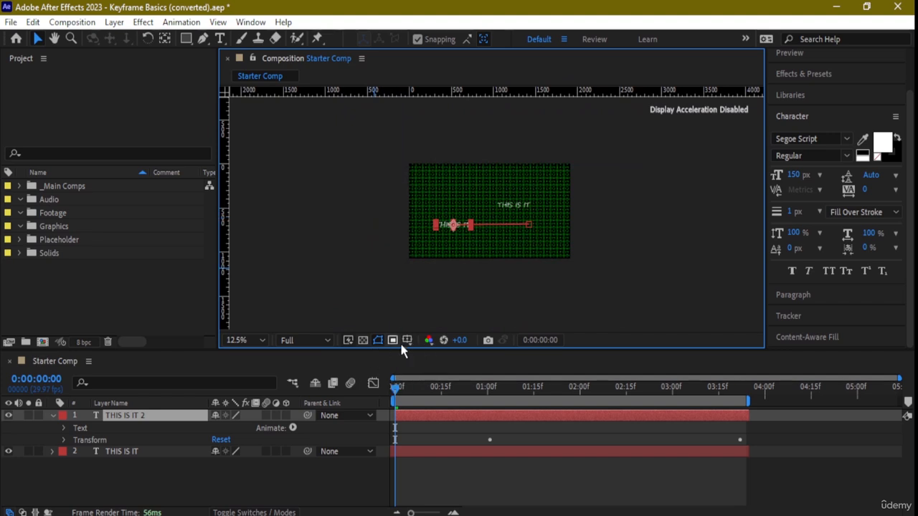
{"action": "left_click", "coordinate": [378, 339]}
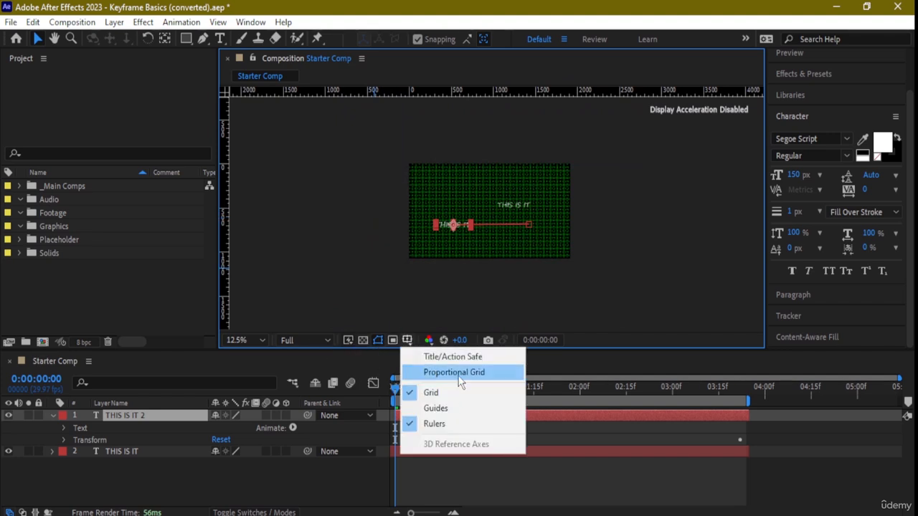
{"action": "left_click", "coordinate": [431, 393]}
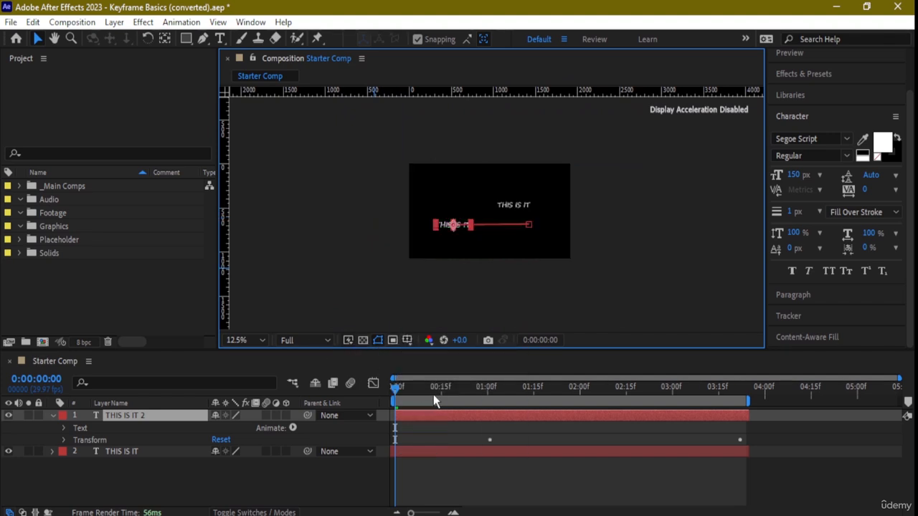
Open the Graph Editor with Show Reference Graph enabled and enlarge the timeline area
{"action": "left_click", "coordinate": [373, 383]}
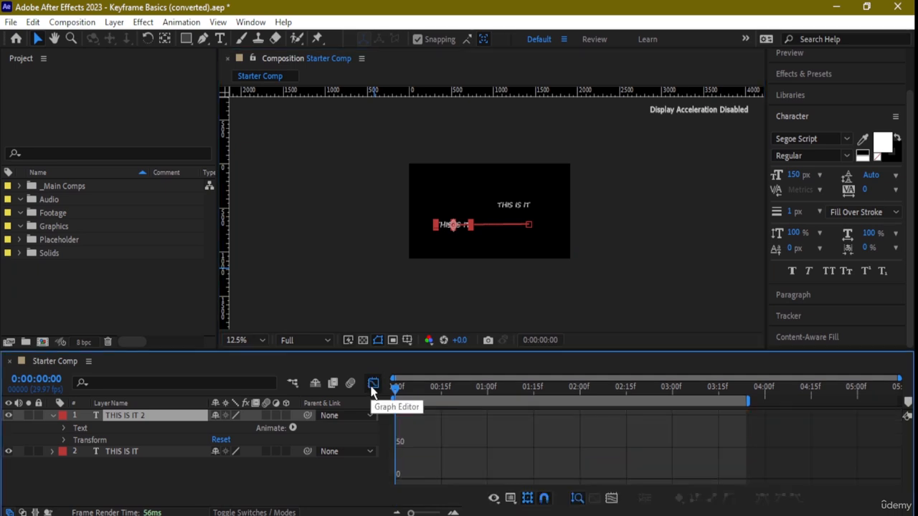
{"action": "left_click", "coordinate": [510, 498]}
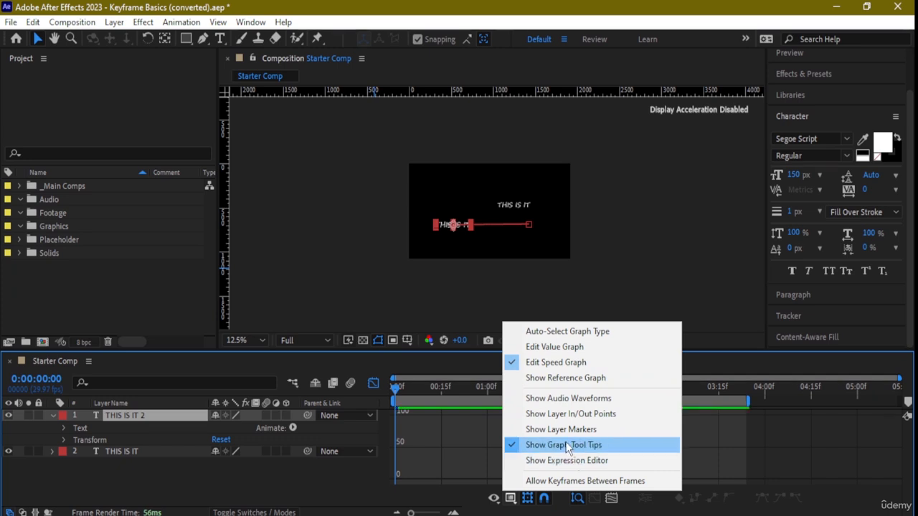
{"action": "left_click", "coordinate": [588, 380]}
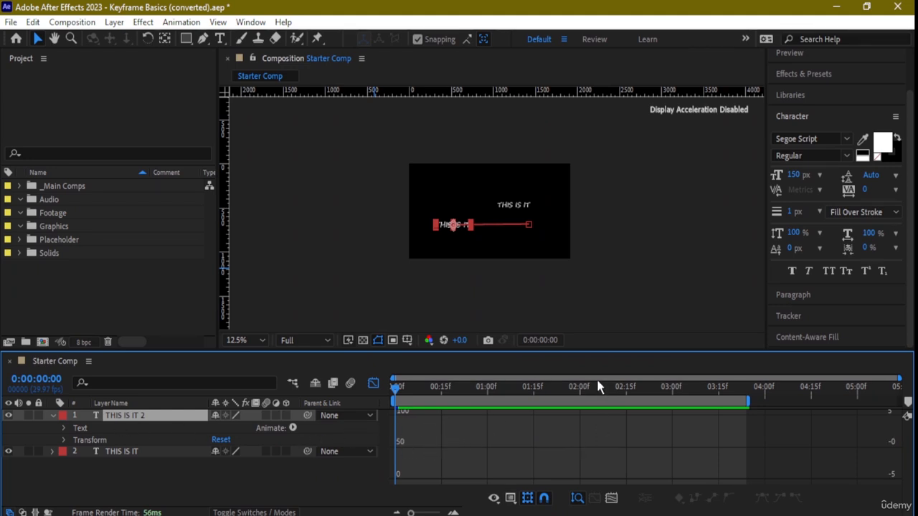
{"action": "left_click_drag", "start_coordinate": [604, 350], "coordinate": [614, 271]}
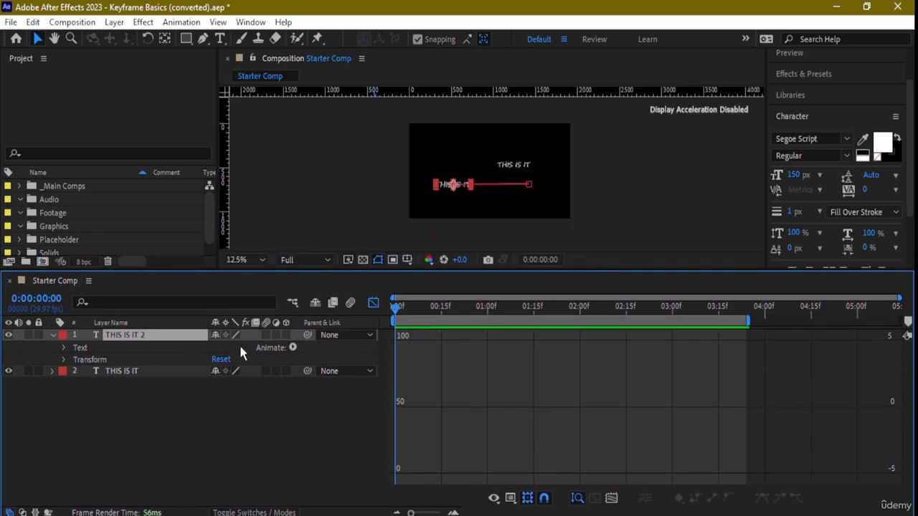
Try to bring up the graph of the THIS IS IT layer by fitting the graph view and checking the graph type options
{"action": "left_click", "coordinate": [122, 372]}
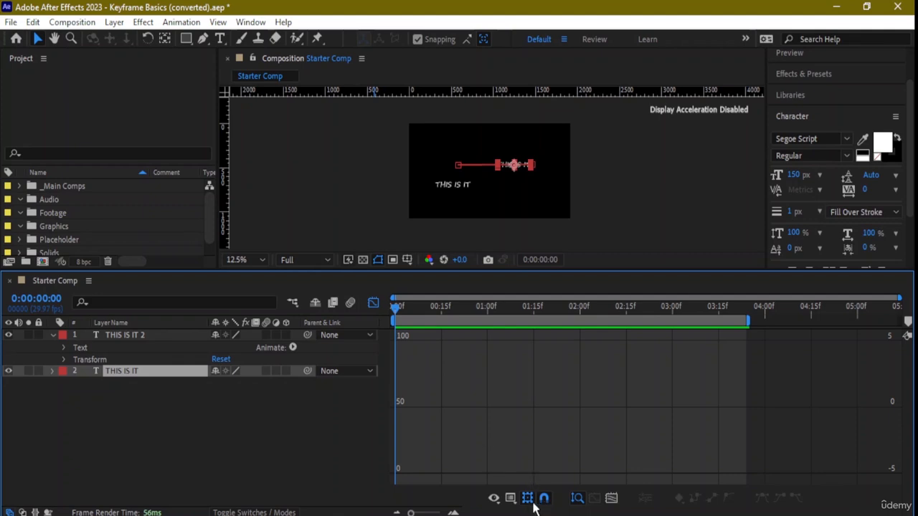
{"action": "left_click", "coordinate": [611, 498]}
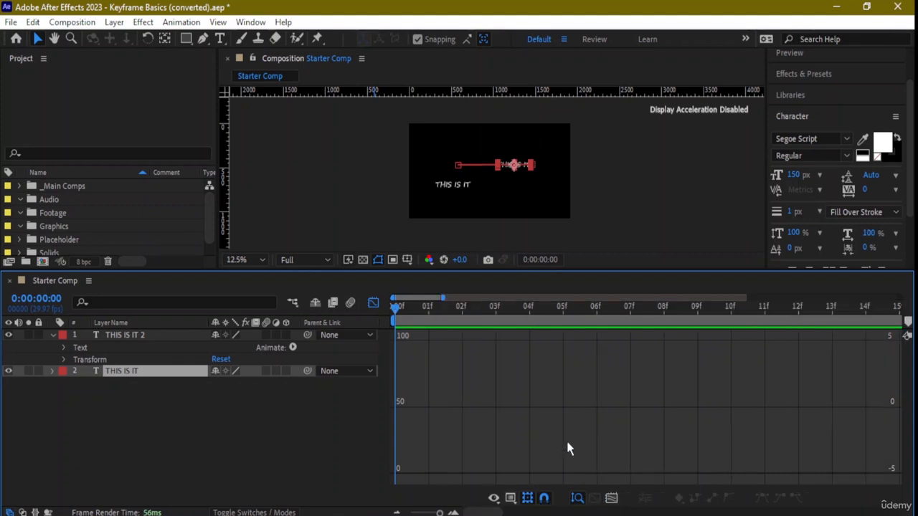
{"action": "left_click", "coordinate": [510, 498]}
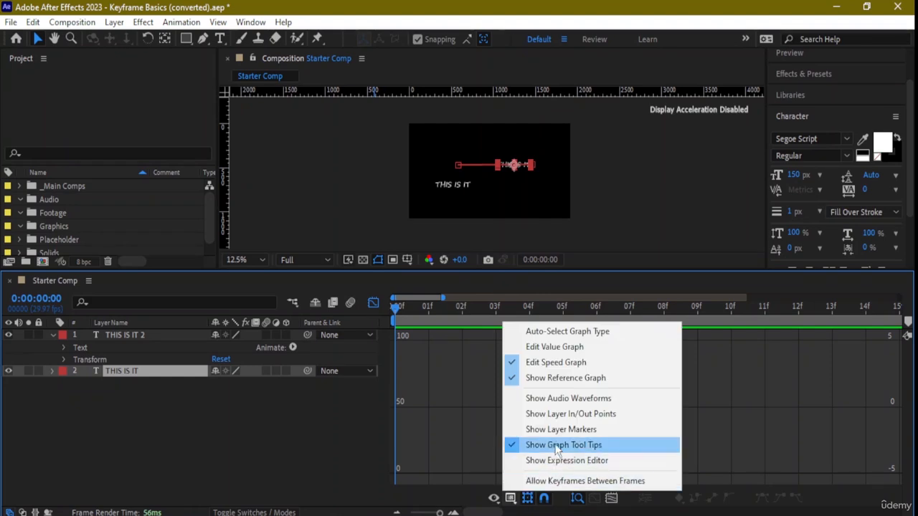
{"action": "left_click", "coordinate": [574, 334]}
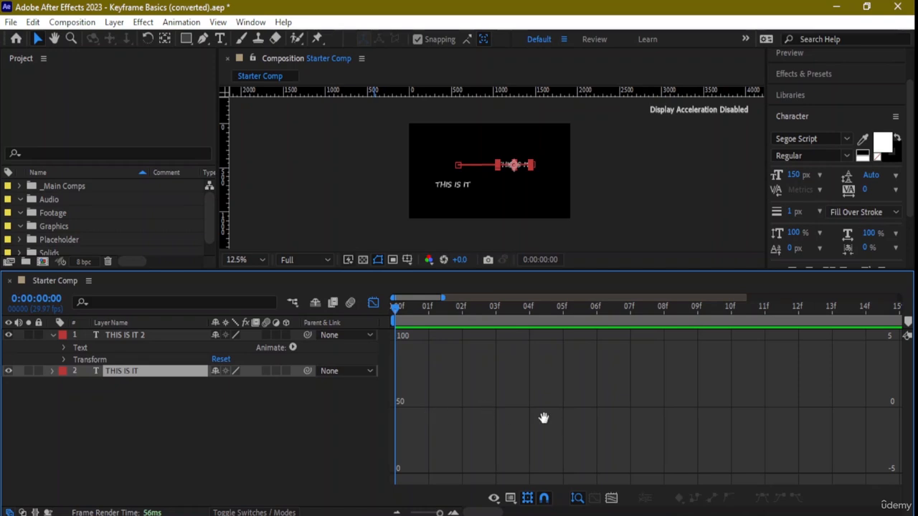
{"action": "left_click_drag", "start_coordinate": [544, 418], "coordinate": [460, 419]}
{"action": "left_click_drag", "start_coordinate": [510, 451], "coordinate": [788, 387]}
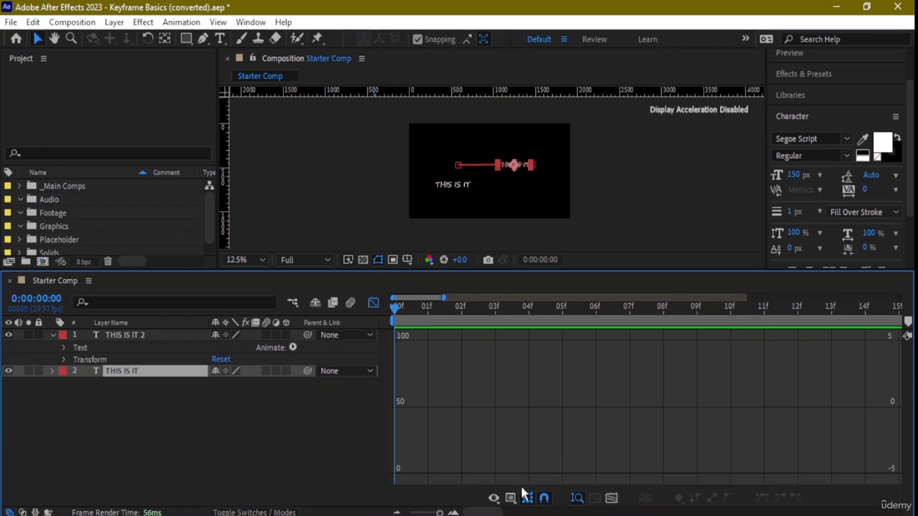
Restore the full timeline range, scrub to 0:00:01:01, and display the Position speed graph of THIS IS IT in the Graph Editor
{"action": "left_click", "coordinate": [380, 303]}
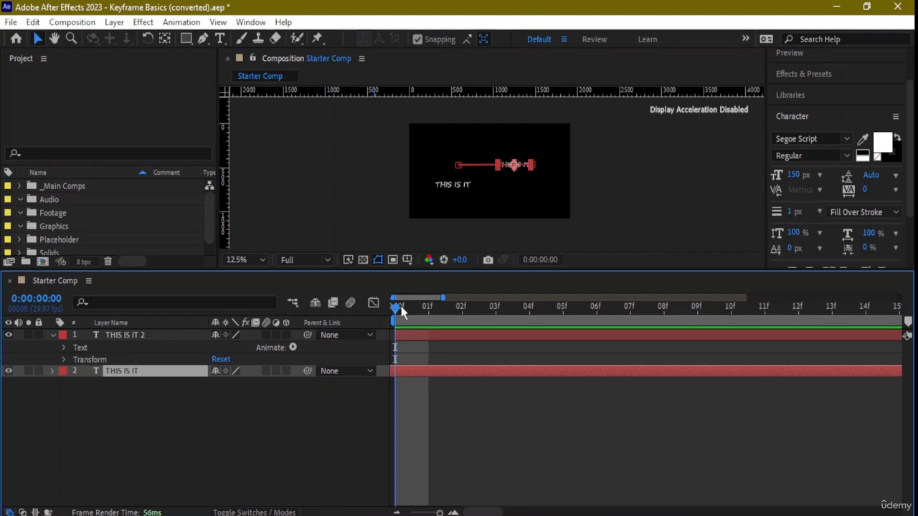
{"action": "mouse_move", "coordinate": [404, 308]}
{"action": "left_mouse_down"}
{"action": "mouse_move", "coordinate": [487, 319]}
{"action": "mouse_move", "coordinate": [405, 316]}
{"action": "left_mouse_up"}
{"action": "left_click_drag", "start_coordinate": [430, 513], "coordinate": [396, 513]}
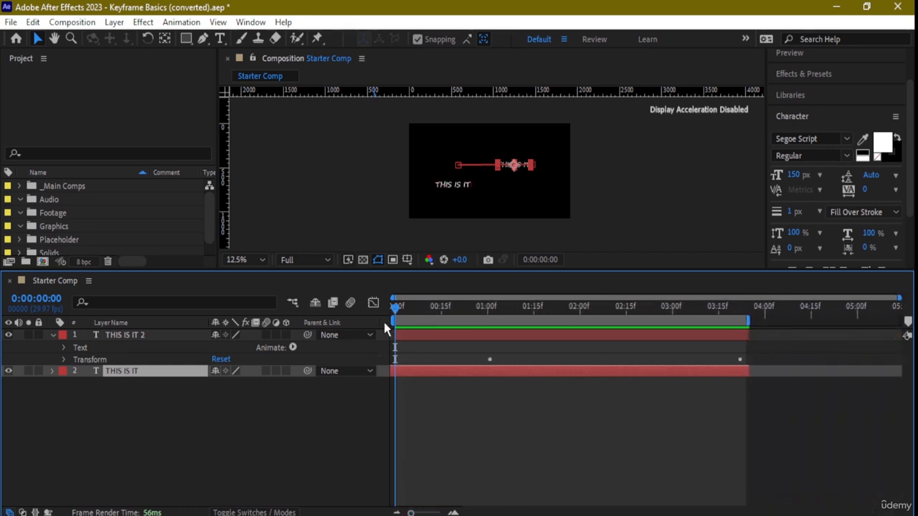
{"action": "left_click_drag", "start_coordinate": [396, 304], "coordinate": [492, 328]}
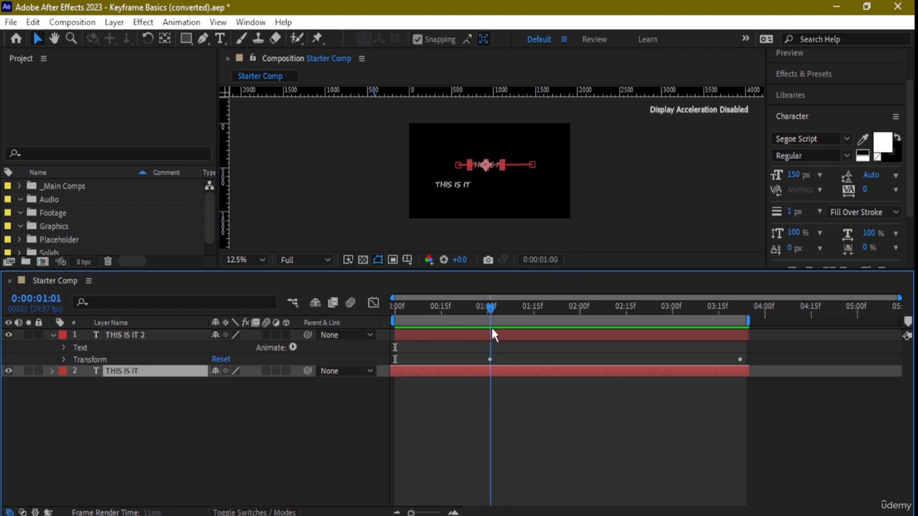
{"action": "left_click", "coordinate": [373, 304]}
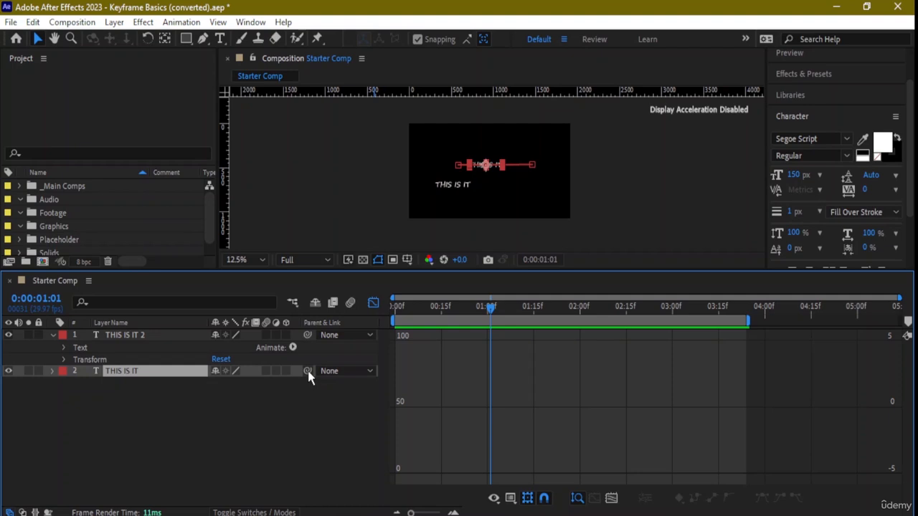
{"action": "left_click", "coordinate": [293, 348]}
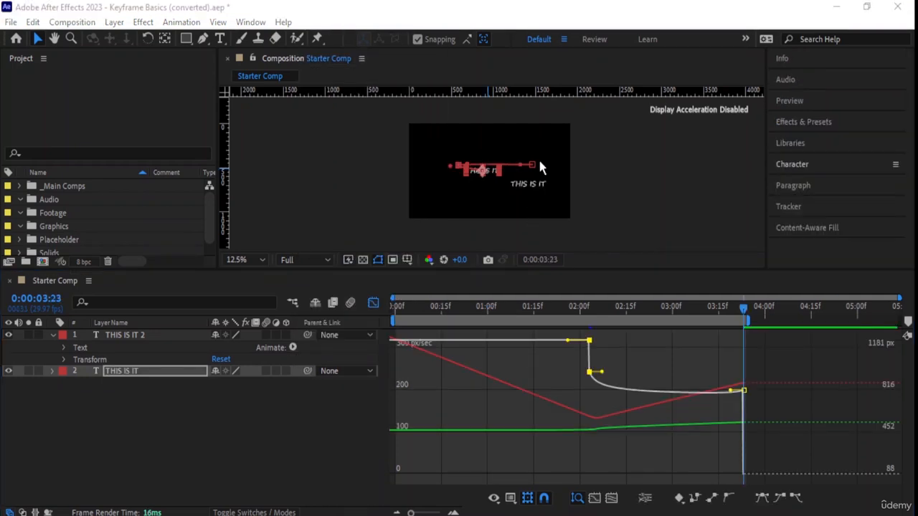
Review the graph type options and inspect the Position speeds at the middle keyframe of THIS IS IT
{"action": "left_click", "coordinate": [537, 423]}
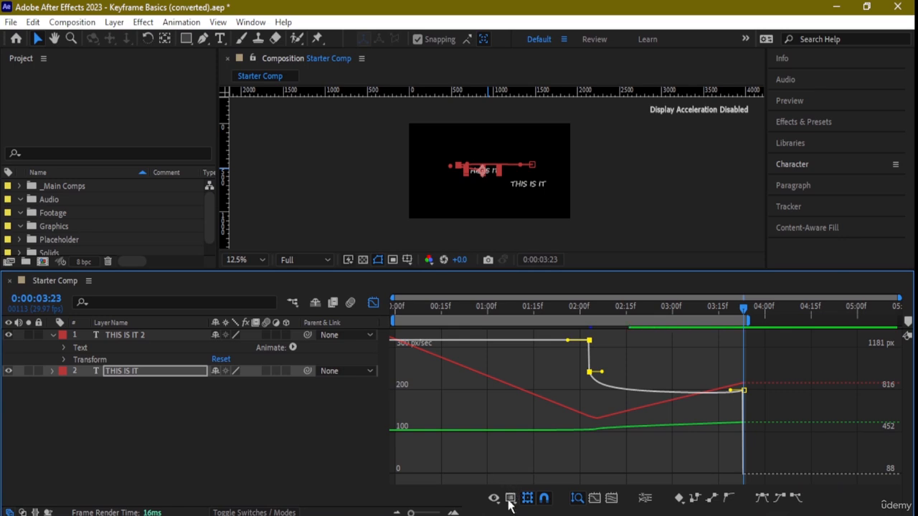
{"action": "left_click", "coordinate": [511, 498]}
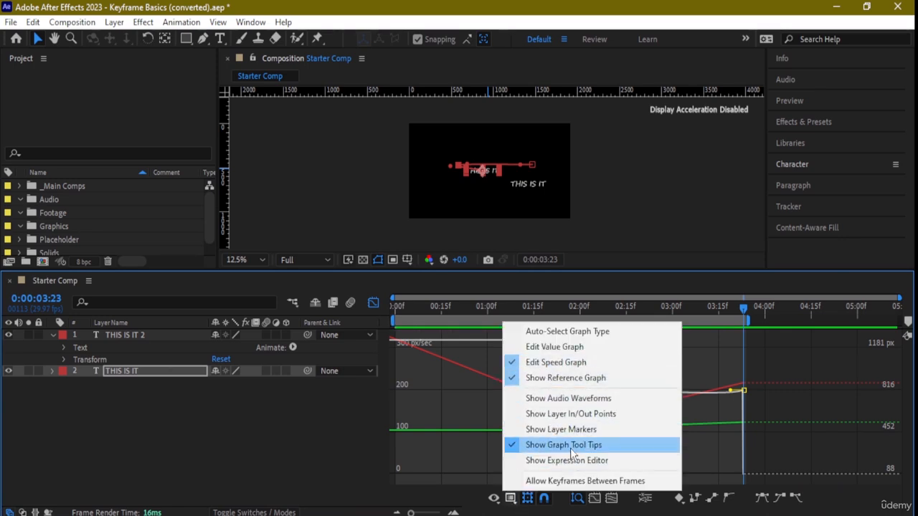
{"action": "left_click", "coordinate": [675, 273]}
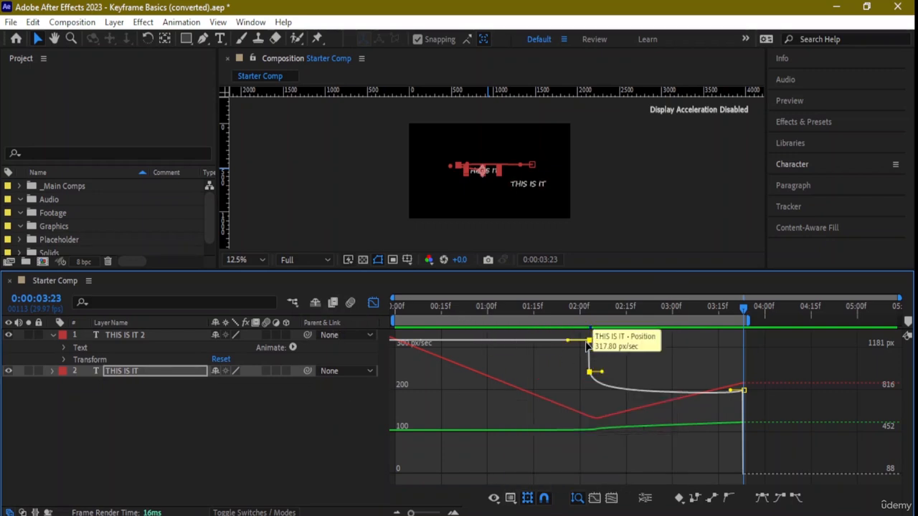
{"action": "mouse_move", "coordinate": [597, 419]}
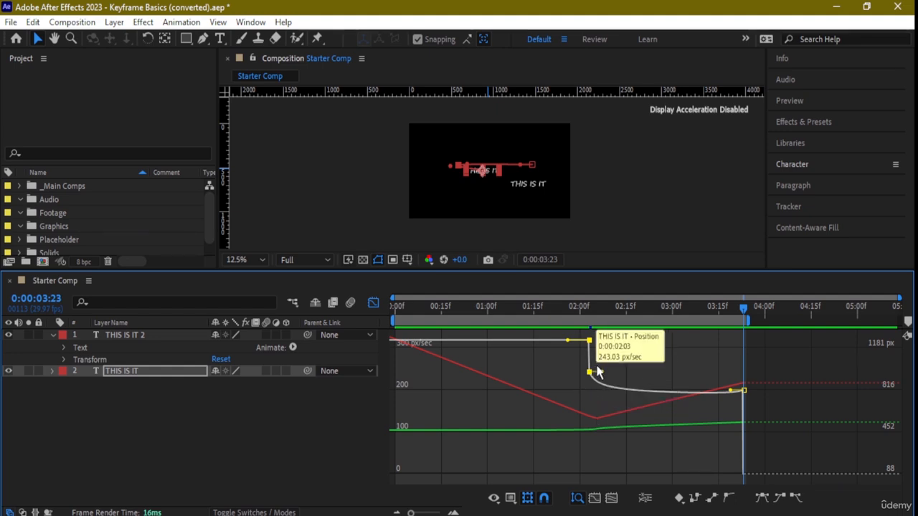
Reshape THIS IS IT's Position speed curve between its last two keyframes, stretching the outgoing handle to about 0:00:03:00, and preview from the start
{"action": "left_click_drag", "start_coordinate": [589, 340], "coordinate": [592, 346]}
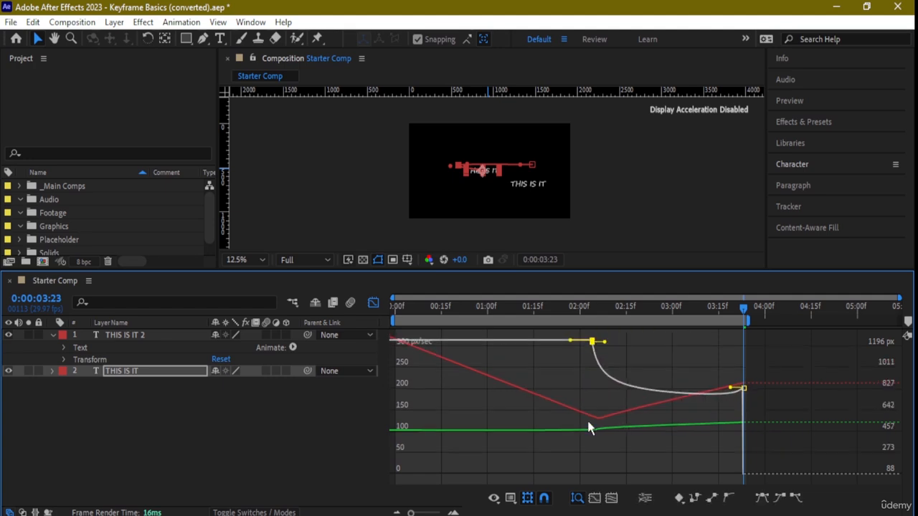
{"action": "left_click_drag", "start_coordinate": [594, 419], "coordinate": [367, 349]}
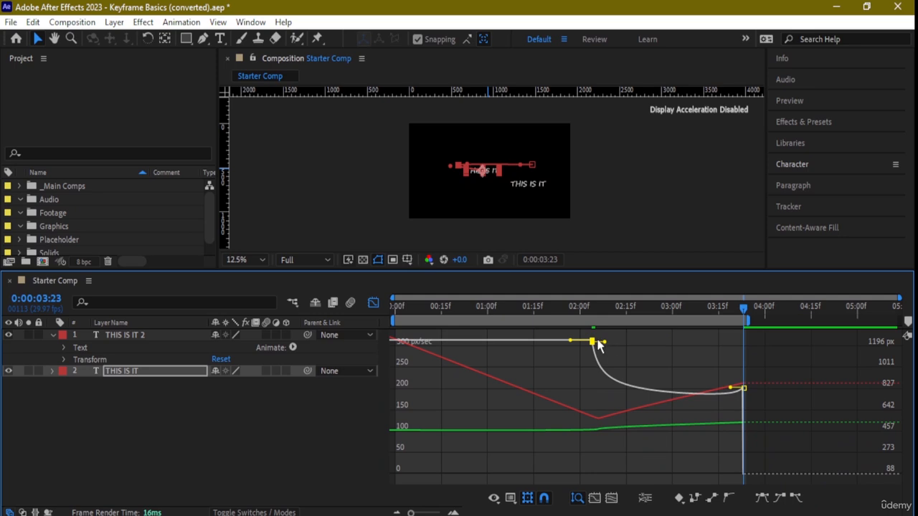
{"action": "left_click_drag", "start_coordinate": [603, 344], "coordinate": [674, 322]}
{"action": "left_click_drag", "start_coordinate": [744, 407], "coordinate": [743, 366]}
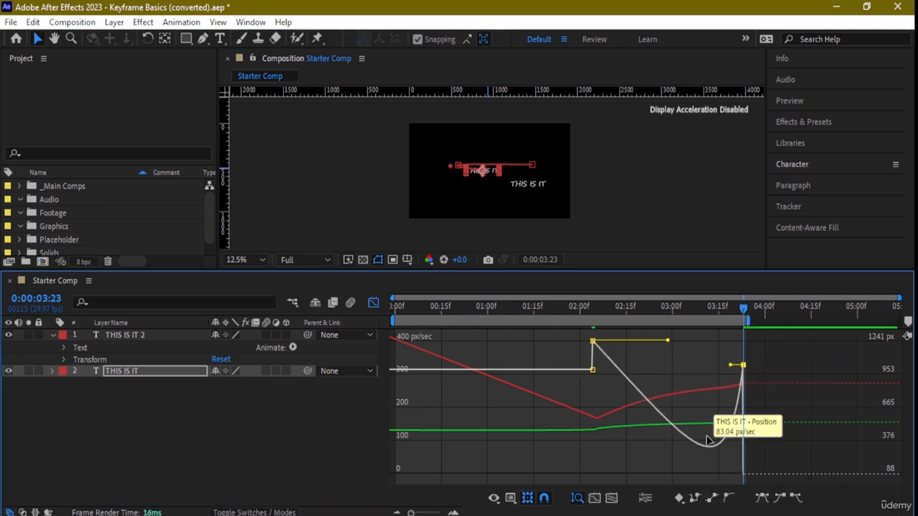
{"action": "double_click", "coordinate": [709, 440]}
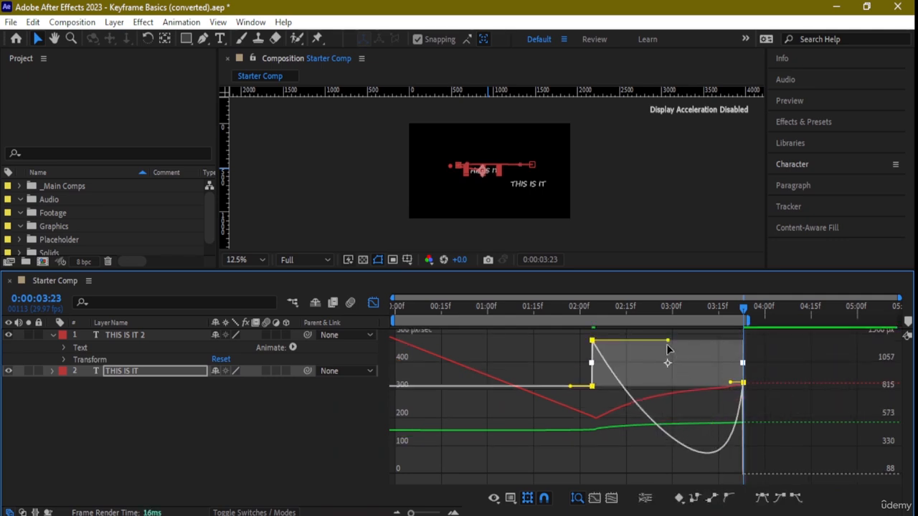
{"action": "left_click_drag", "start_coordinate": [671, 352], "coordinate": [684, 390]}
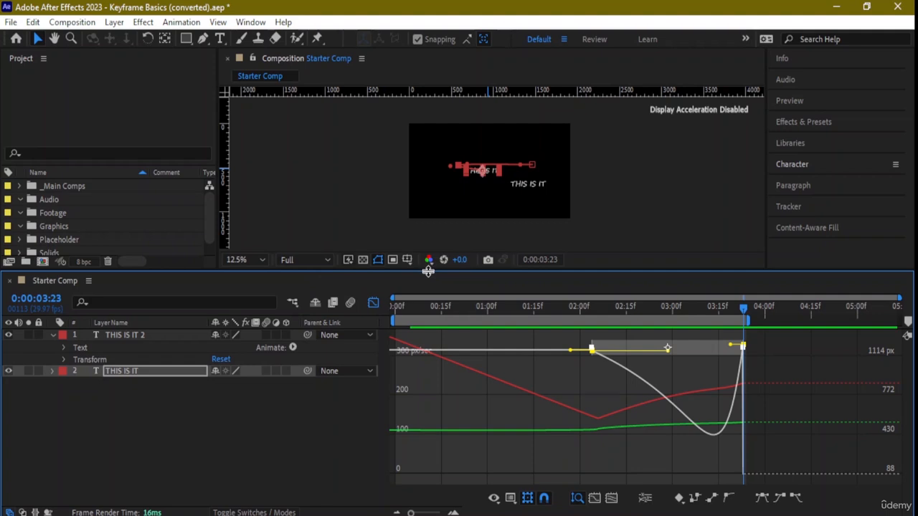
{"action": "left_click", "coordinate": [396, 309]}
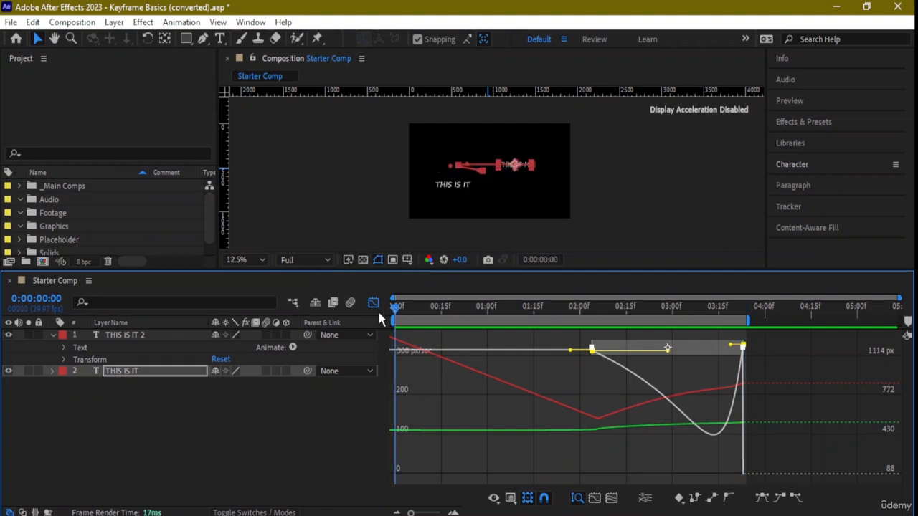
{"action": "key", "text": "space"}
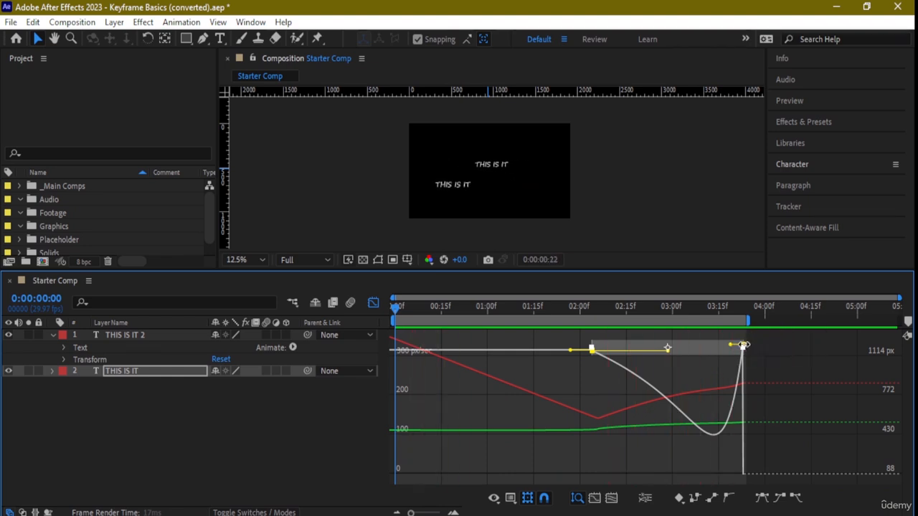
Move the last Position keyframe of THIS IS IT to about 0:00:04:07 and extend the work area end to about 0:00:04:18
{"action": "left_click_drag", "start_coordinate": [742, 346], "coordinate": [783, 361]}
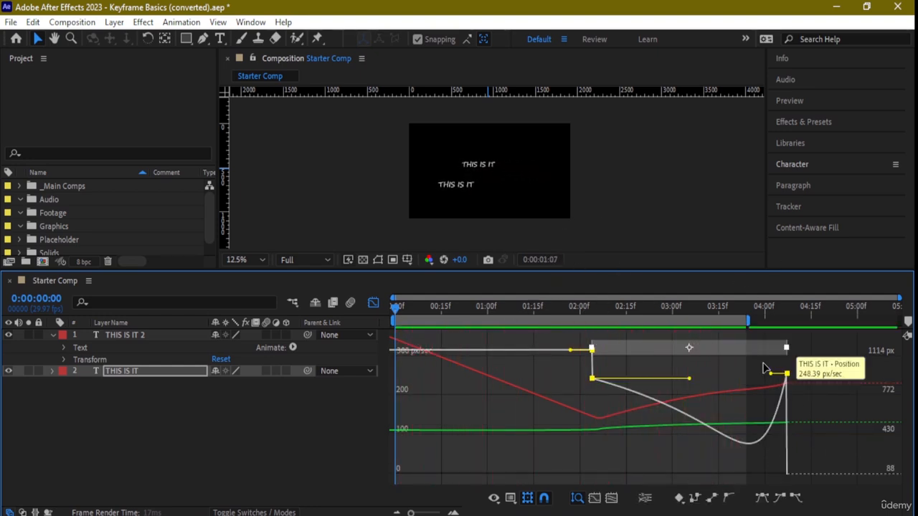
{"action": "left_click_drag", "start_coordinate": [748, 321], "coordinate": [820, 322]}
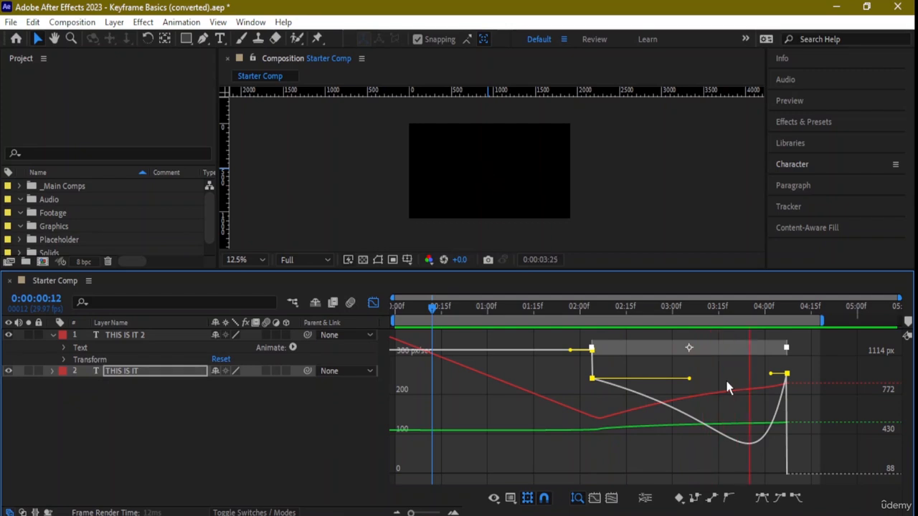
Apply Easy Ease to the selected Position keyframes of THIS IS IT and move the middle keyframe to about 0:00:03:09
{"action": "left_click", "coordinate": [763, 500]}
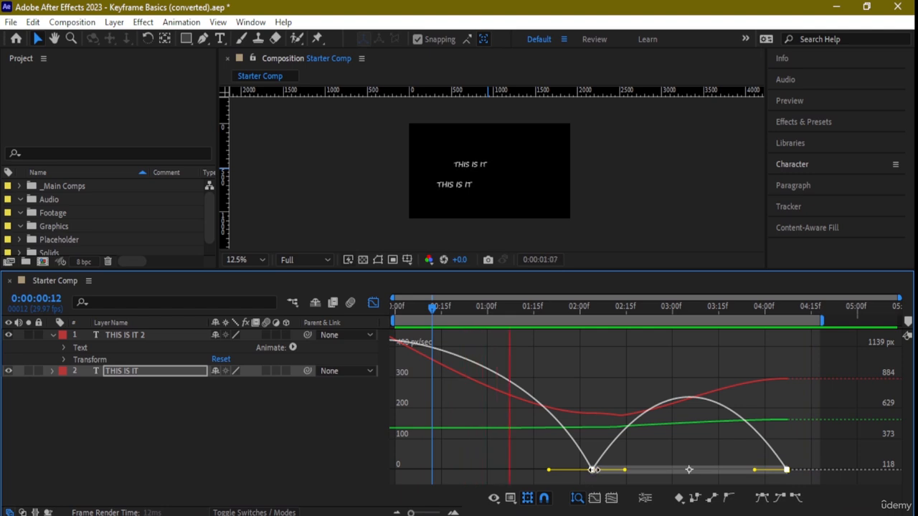
{"action": "left_click_drag", "start_coordinate": [595, 470], "coordinate": [700, 416]}
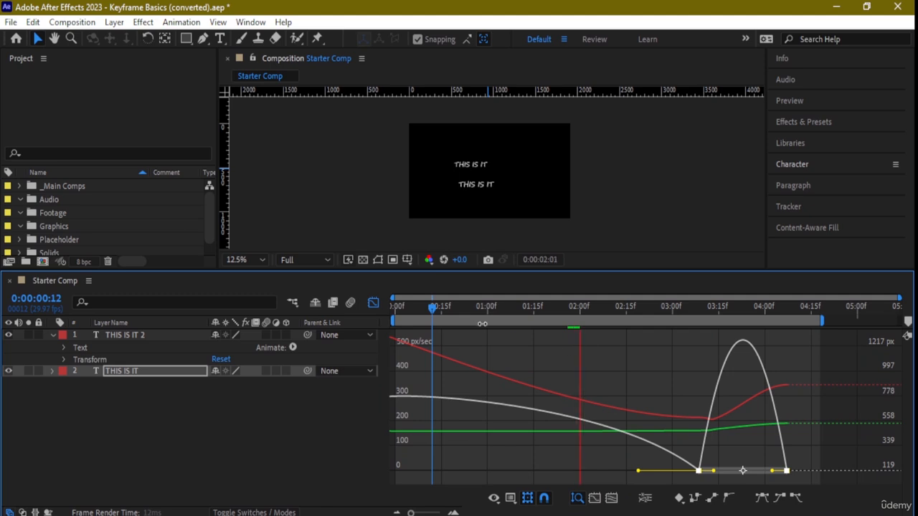
Preview the eased text motion and extend the work area end to about 0:00:05:02
{"action": "key", "text": "space"}
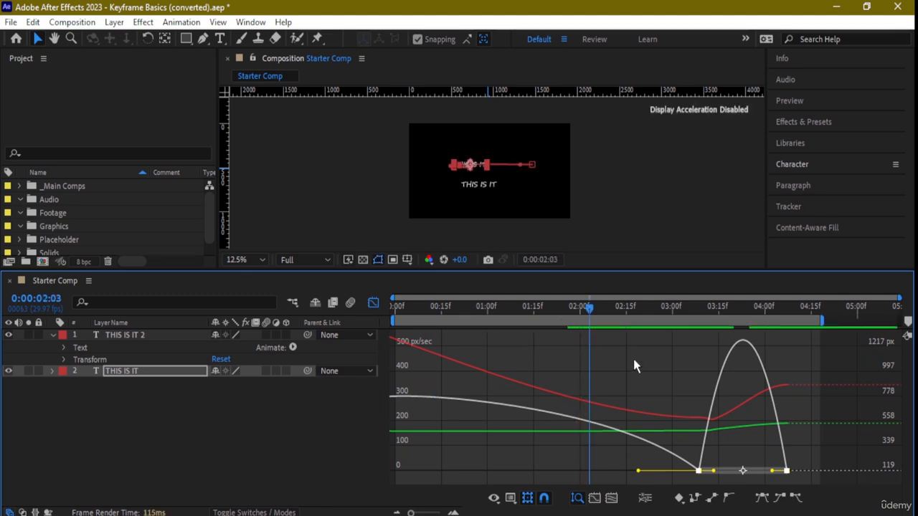
{"action": "key", "text": "space"}
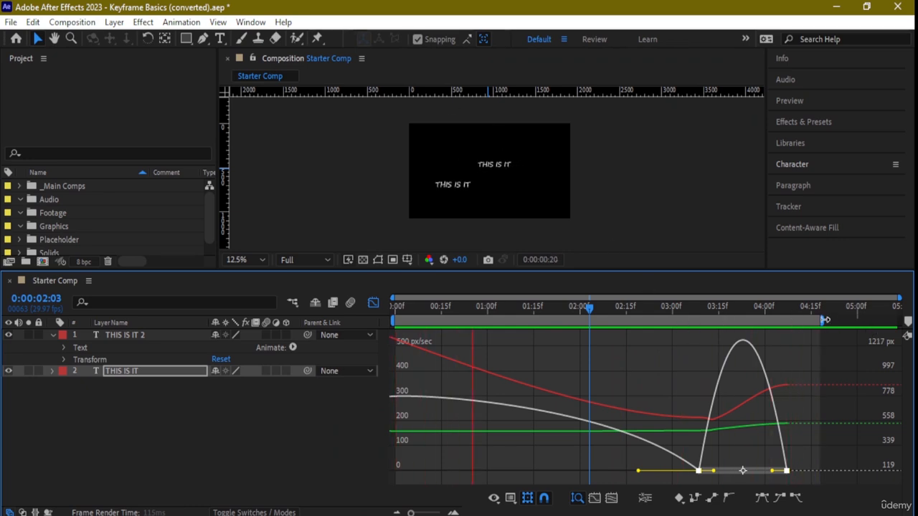
{"action": "left_click_drag", "start_coordinate": [821, 320], "coordinate": [864, 320]}
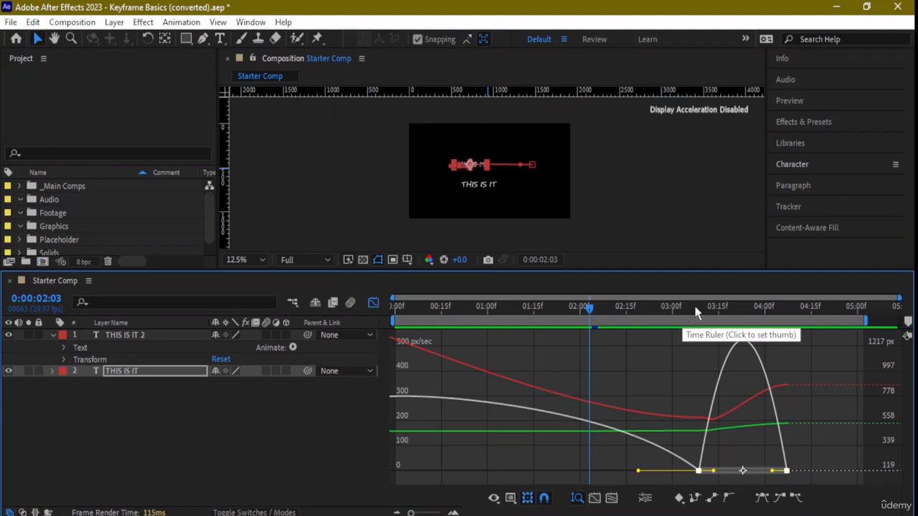
Check the graph type options, close the Graph Editor and return the playhead to 0:00:00:00
{"action": "left_click", "coordinate": [510, 499]}
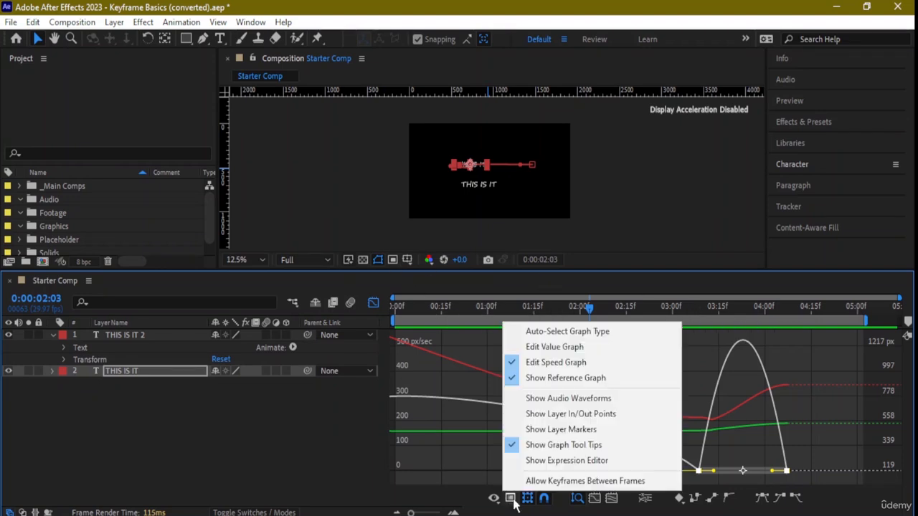
{"action": "left_click", "coordinate": [372, 303]}
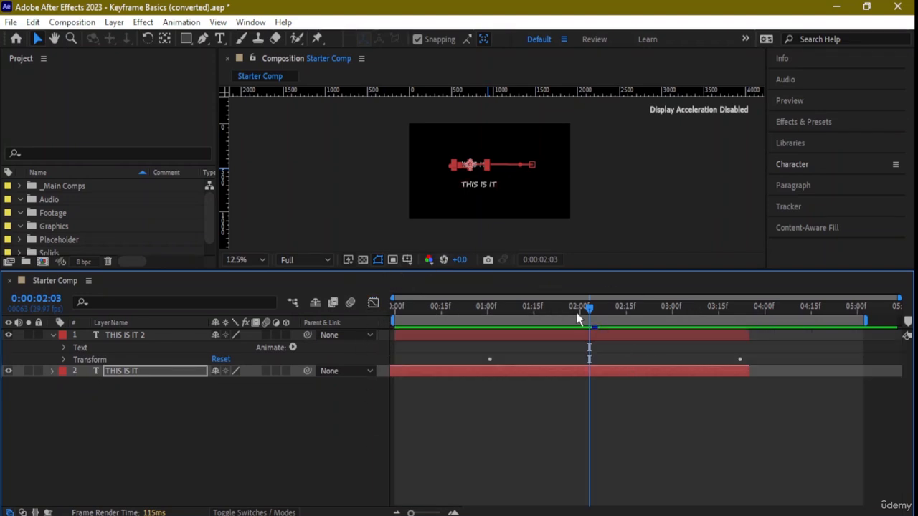
{"action": "left_click_drag", "start_coordinate": [584, 309], "coordinate": [299, 302]}
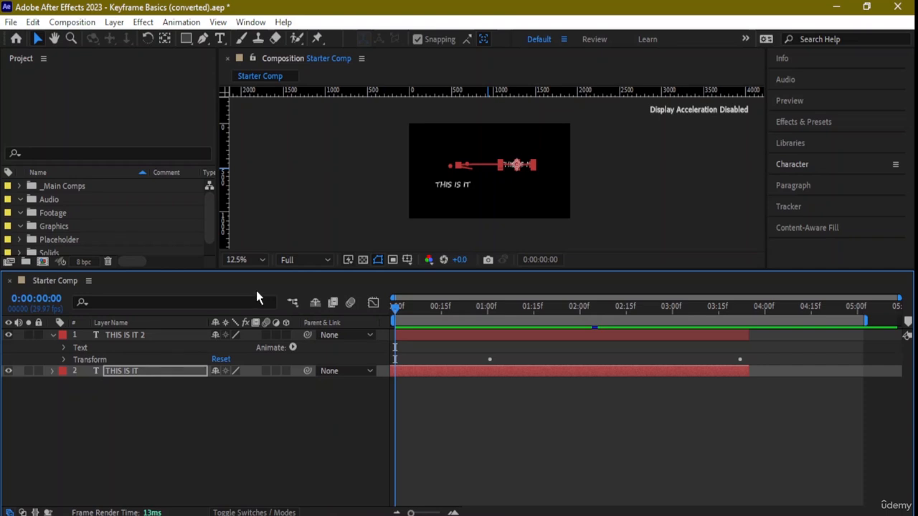
Reveal the Transform properties of THIS IS IT to inspect its Position keyframes, and collapse the layer again
{"action": "left_click", "coordinate": [52, 371]}
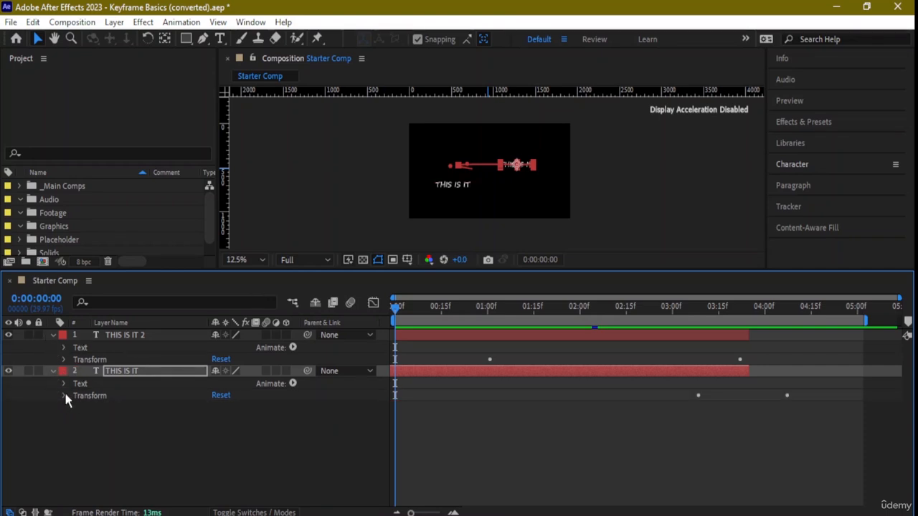
{"action": "left_click", "coordinate": [64, 395]}
{"action": "left_click", "coordinate": [152, 422]}
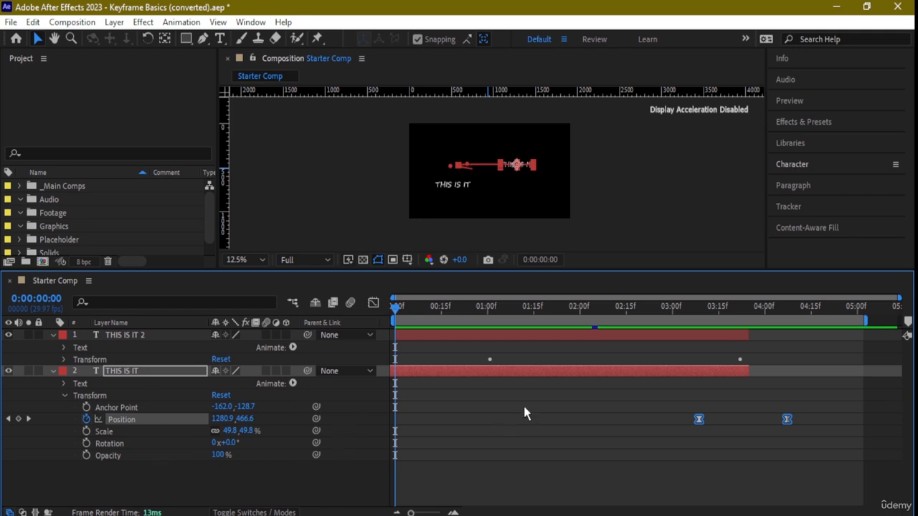
{"action": "left_click", "coordinate": [53, 371]}
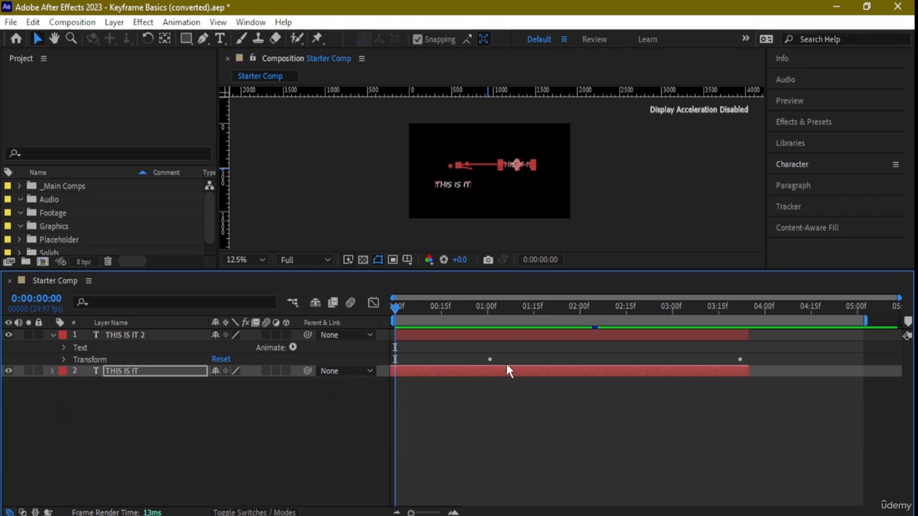
Apply Easy Ease In to both Position keyframes of THIS IS IT 2 and preview the motion
{"action": "left_click", "coordinate": [52, 335]}
{"action": "left_click", "coordinate": [52, 334]}
{"action": "left_click", "coordinate": [64, 359]}
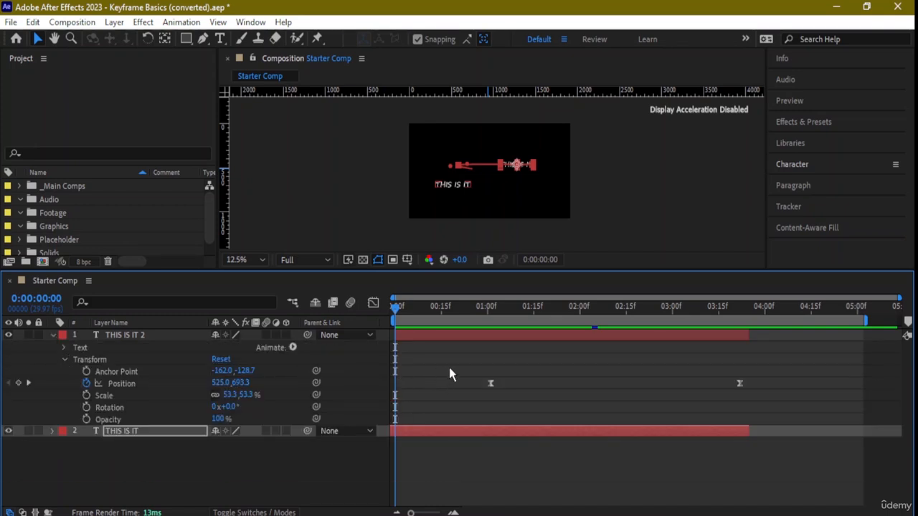
{"action": "left_click_drag", "start_coordinate": [450, 373], "coordinate": [803, 398]}
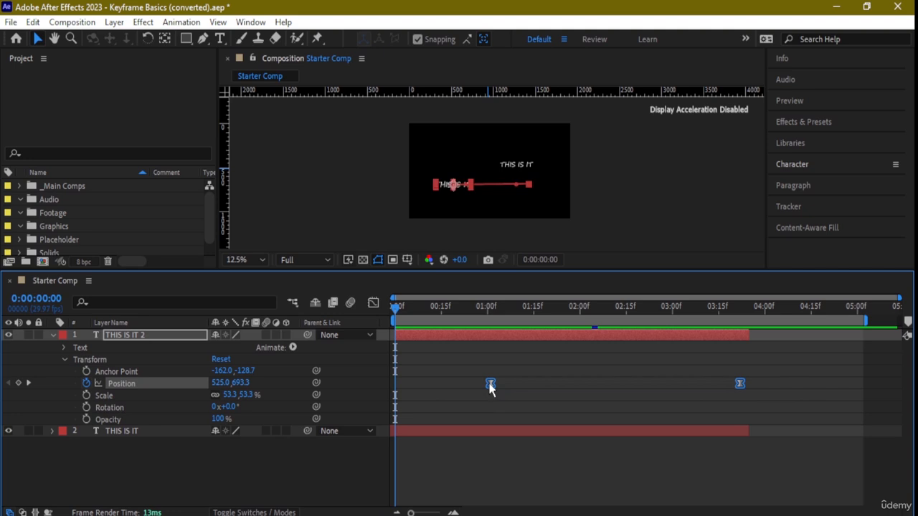
{"action": "right_click", "coordinate": [490, 385]}
{"action": "mouse_move", "coordinate": [592, 380]}
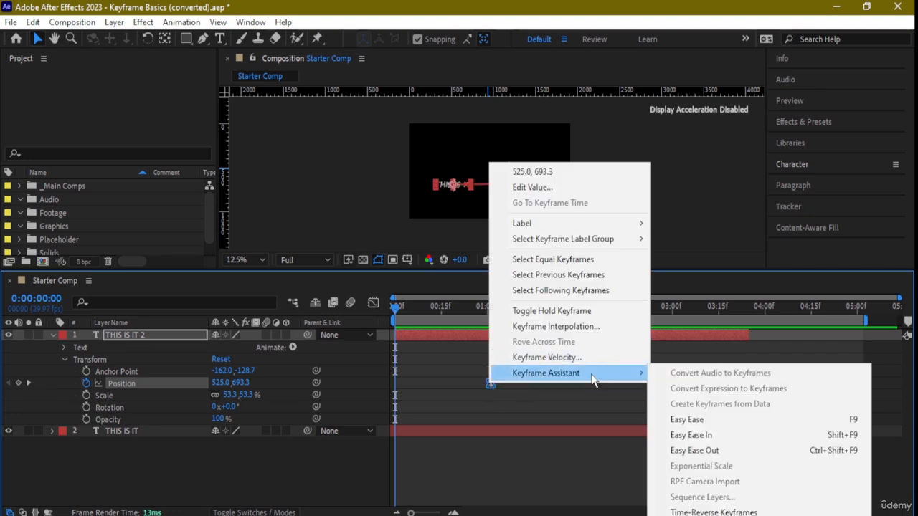
{"action": "left_click", "coordinate": [713, 439]}
{"action": "key", "text": "space"}
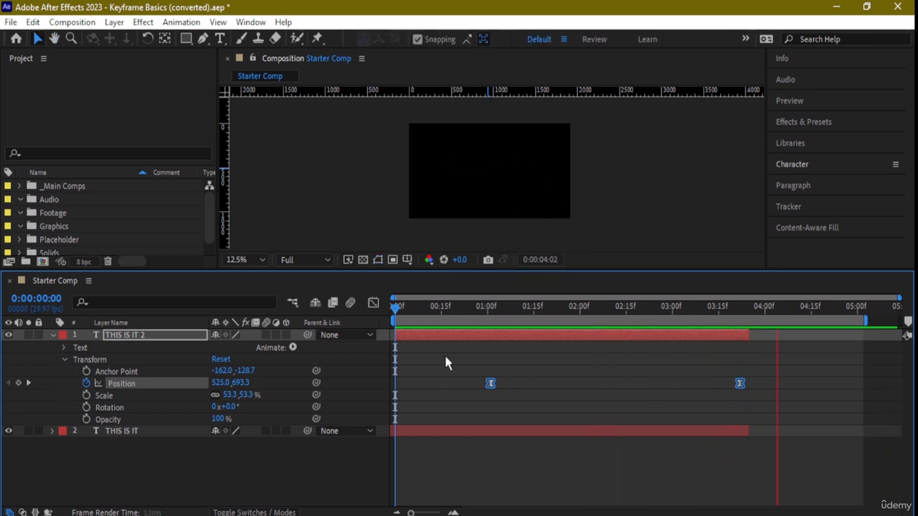
Apply Easy Ease Out to both Position keyframes of THIS IS IT 2 and stop the preview
{"action": "right_click", "coordinate": [490, 384]}
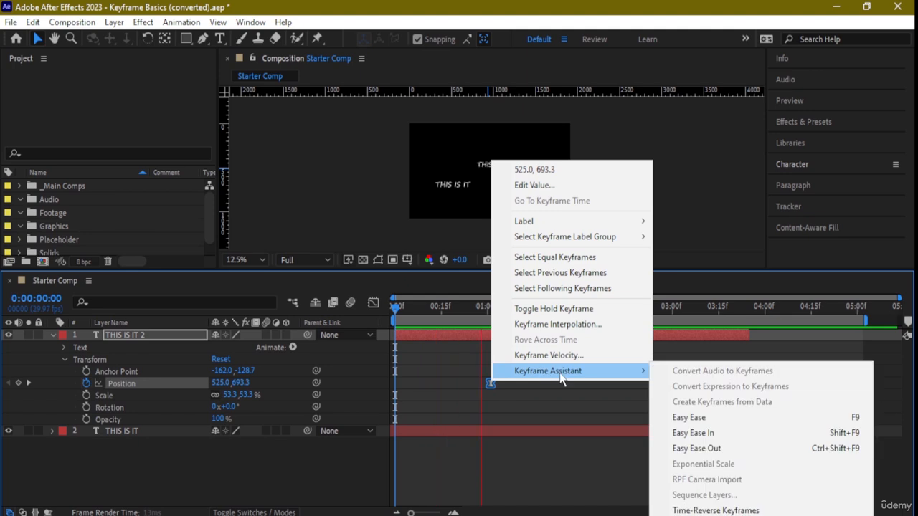
{"action": "mouse_move", "coordinate": [642, 380]}
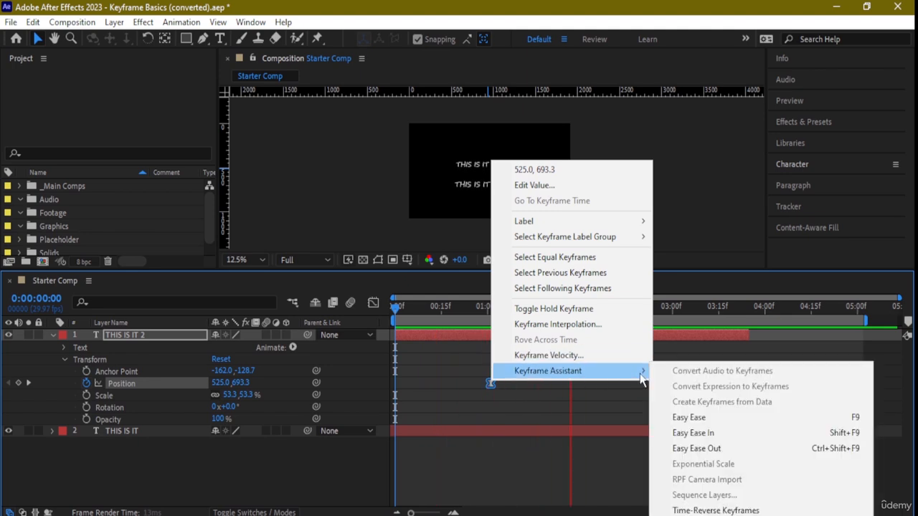
{"action": "left_click", "coordinate": [732, 448]}
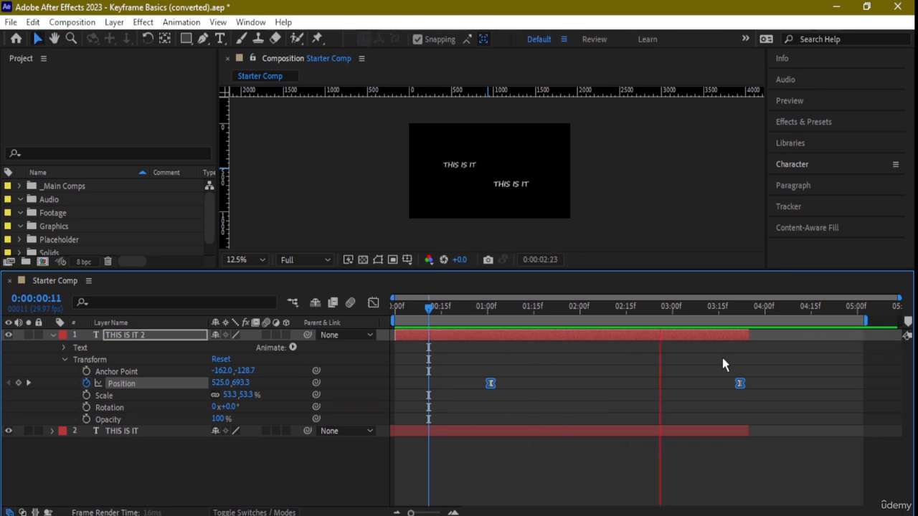
{"action": "key", "text": "space"}
Review the Keyframe Velocity settings of THIS IS IT 2's Position keyframes, accept them as they are, and clear the selection
{"action": "right_click", "coordinate": [490, 385]}
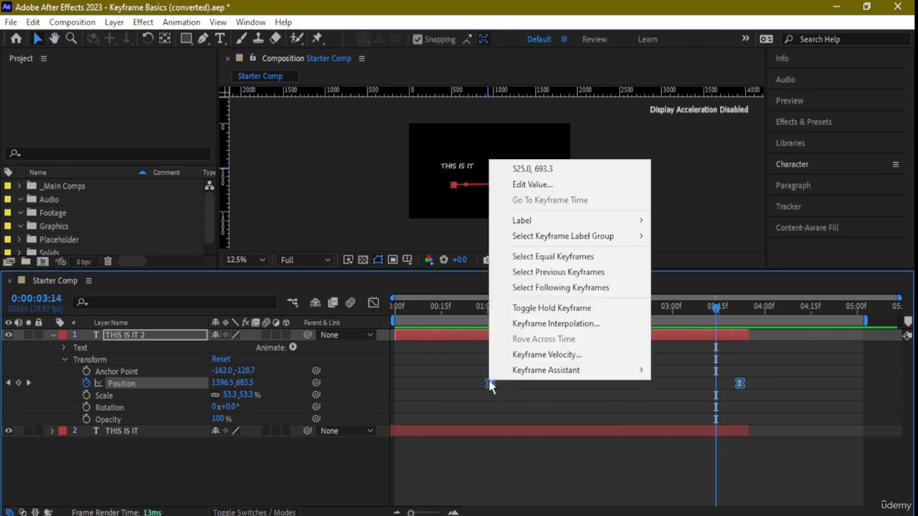
{"action": "left_click", "coordinate": [554, 359]}
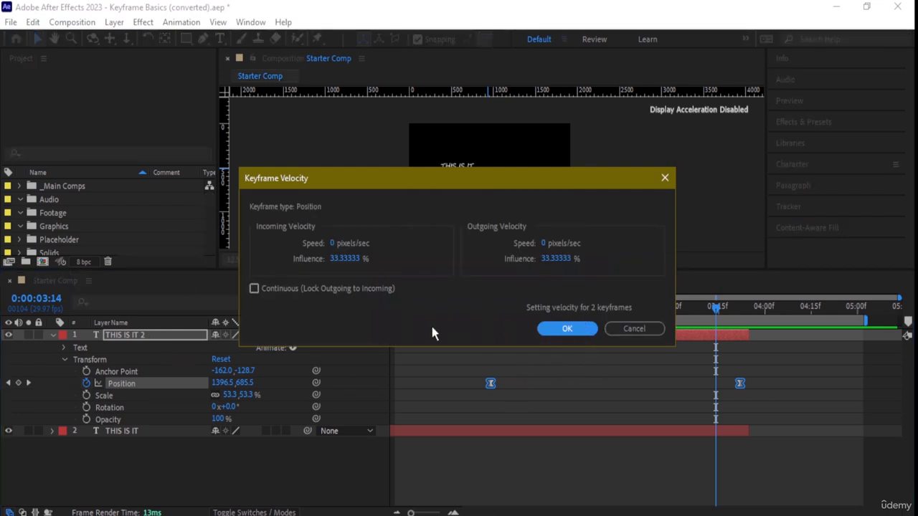
{"action": "left_click", "coordinate": [563, 329]}
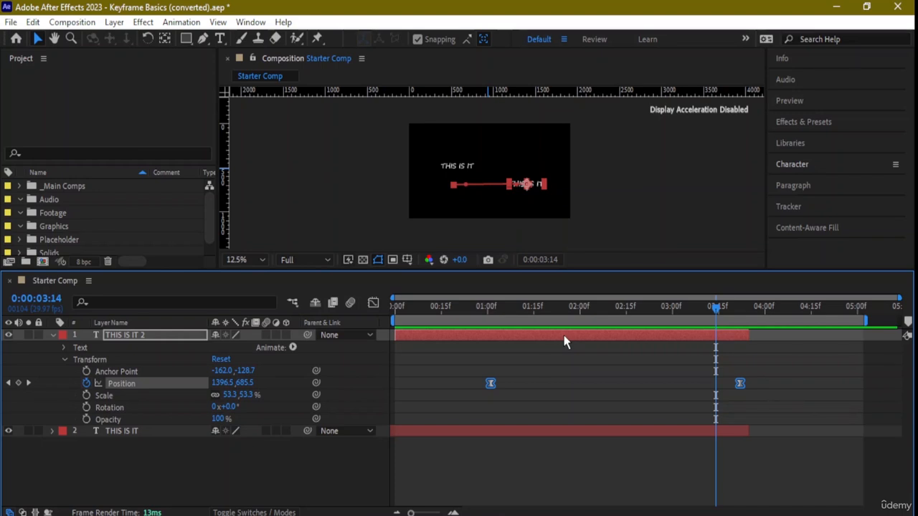
{"action": "key", "text": "F2"}
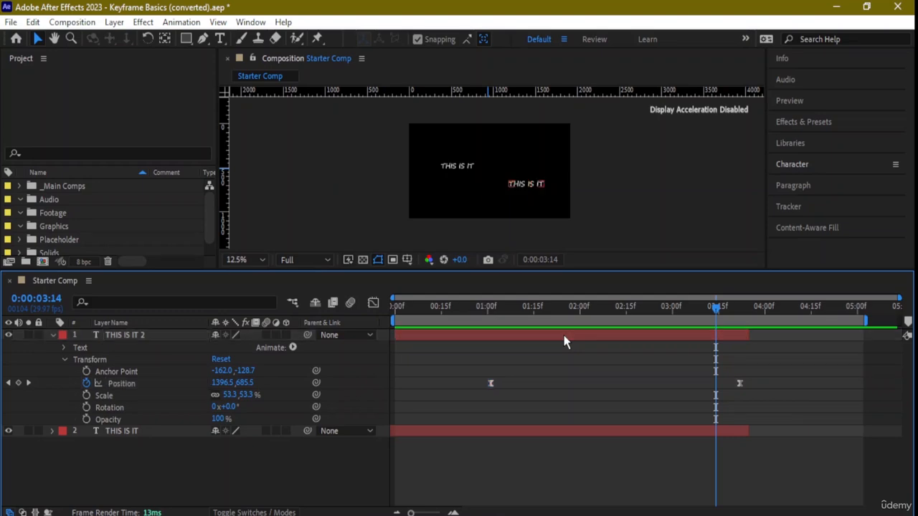